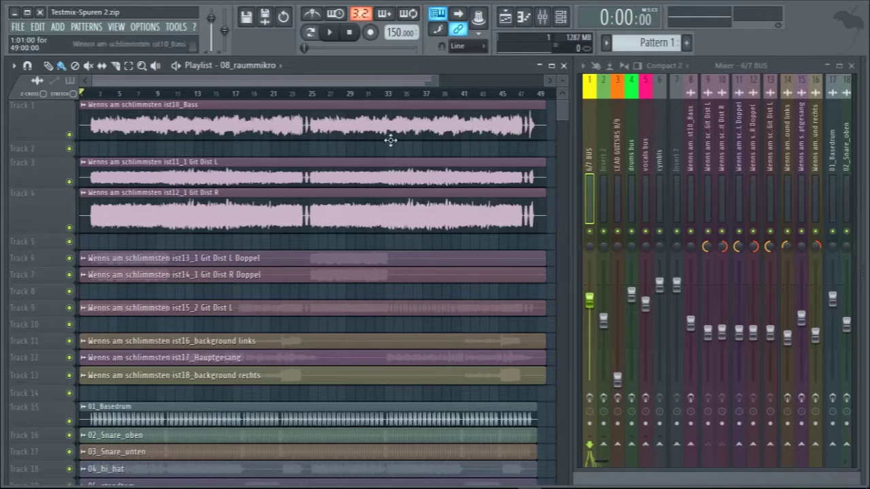
Switch to the Spuren folder in File Explorer, play MEIN MIX VON DEM SONG.mp3 at a lower volume, and return to the FL Studio project.
scroll(388, 148, down, 5)
scroll(388, 148, up, 5)
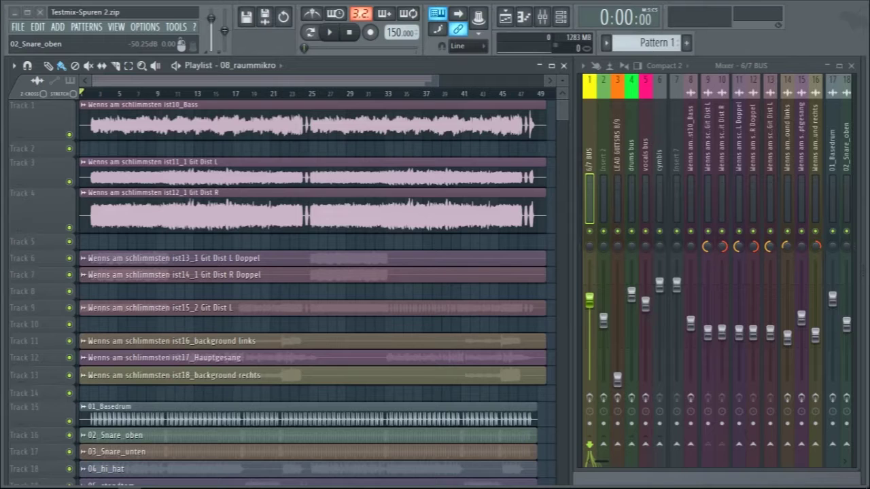
drag(869, 68, 408, 1)
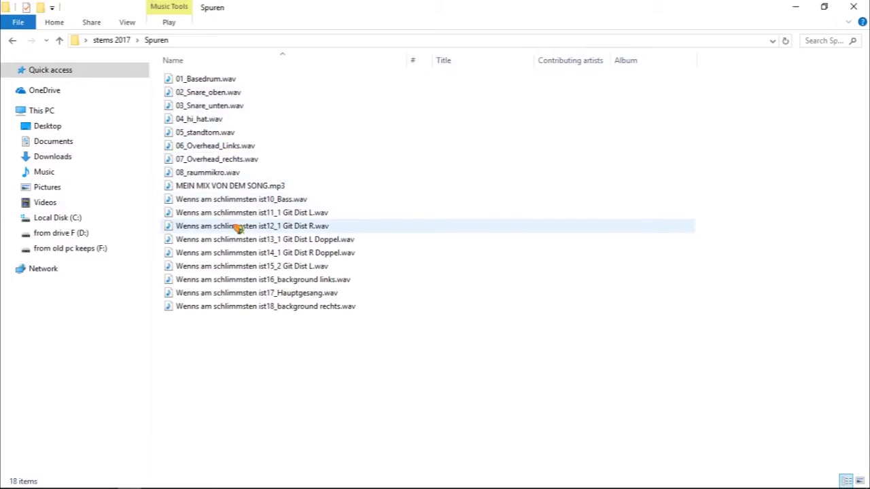
click(237, 187)
double_click(237, 187)
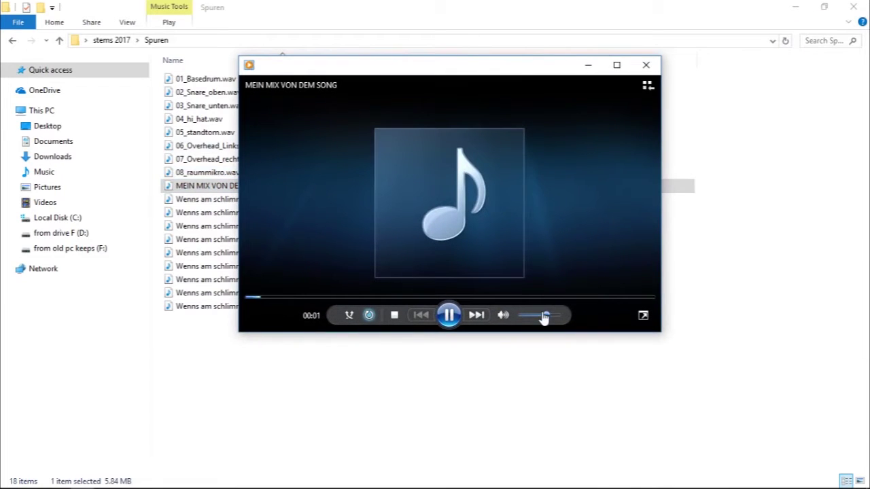
drag(544, 317, 540, 318)
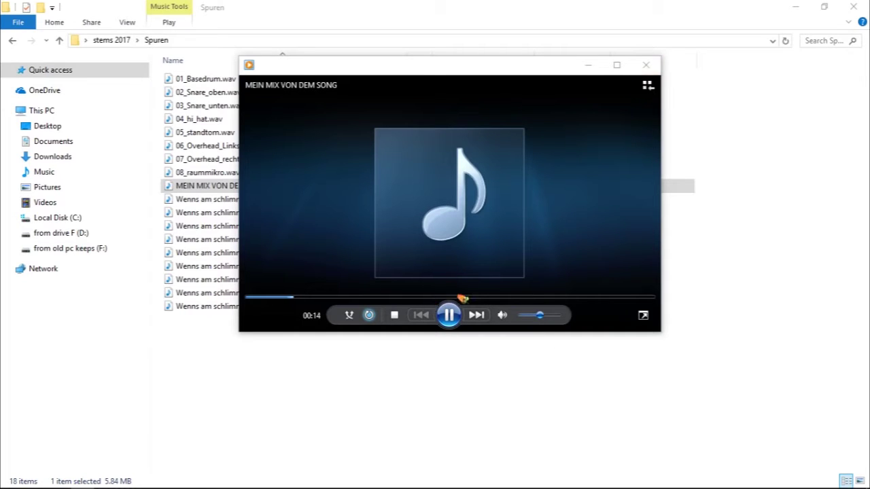
click(659, 65)
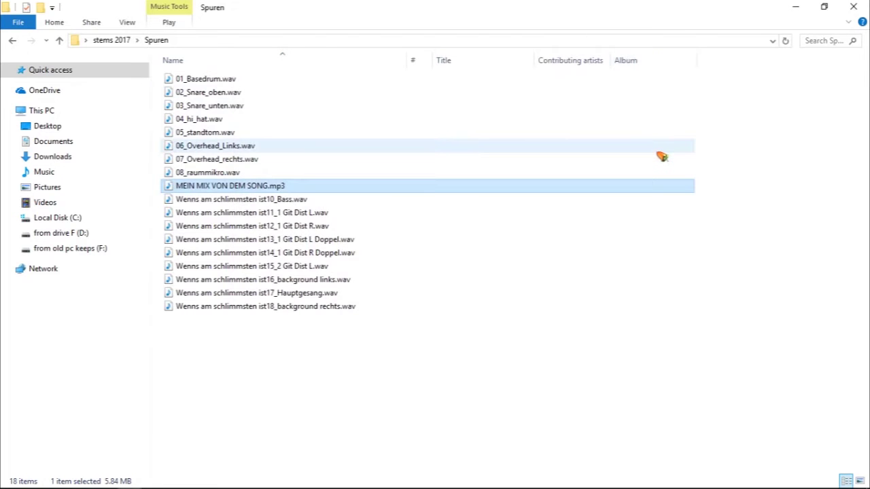
click(865, 4)
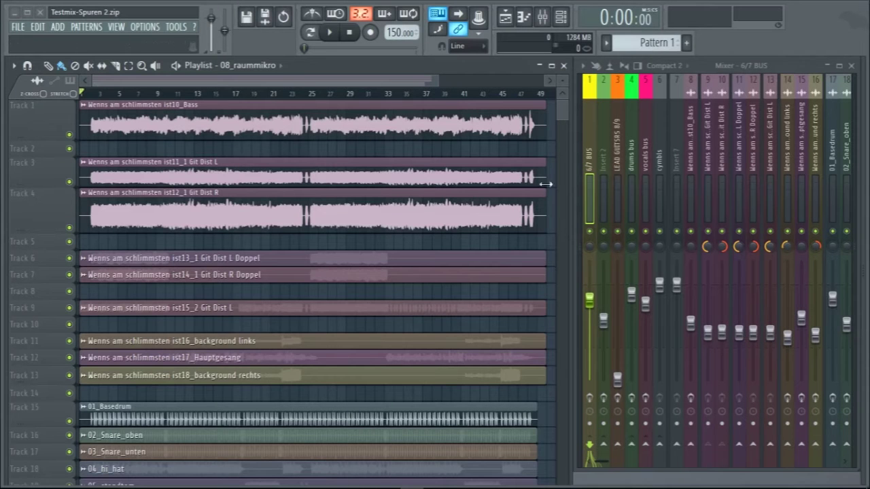
Examine the project's start date and total time spent in the project info settings, and close the settings.
scroll(311, 282, down, 5)
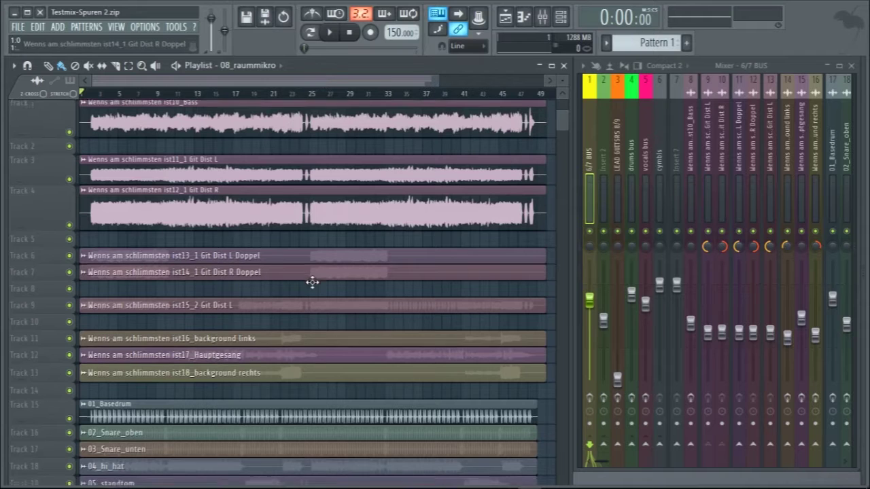
scroll(311, 282, up, 5)
key(F10)
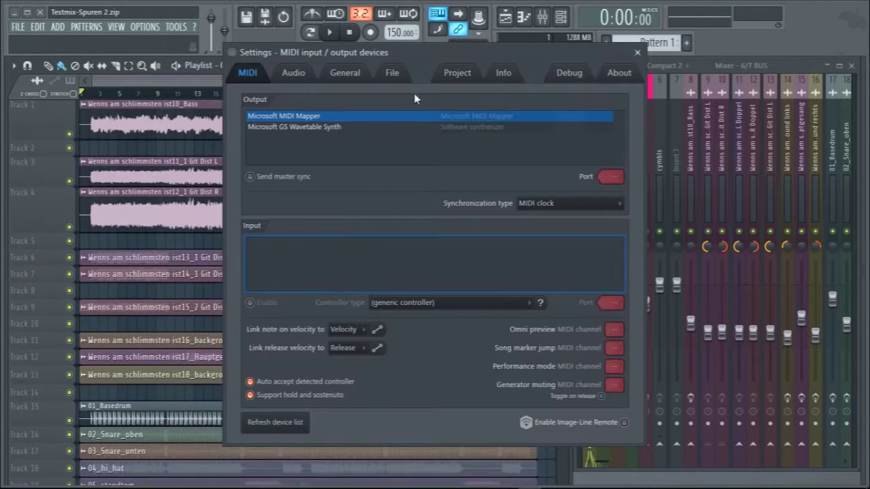
click(392, 74)
click(369, 78)
click(523, 74)
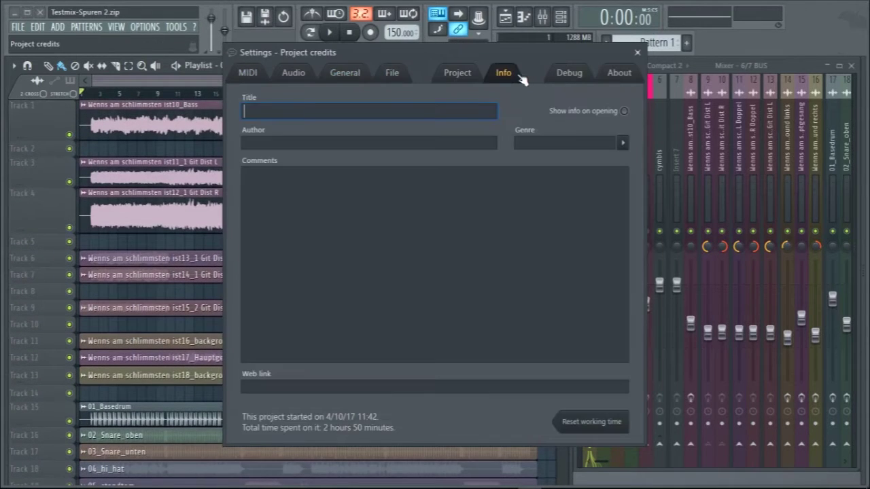
click(638, 52)
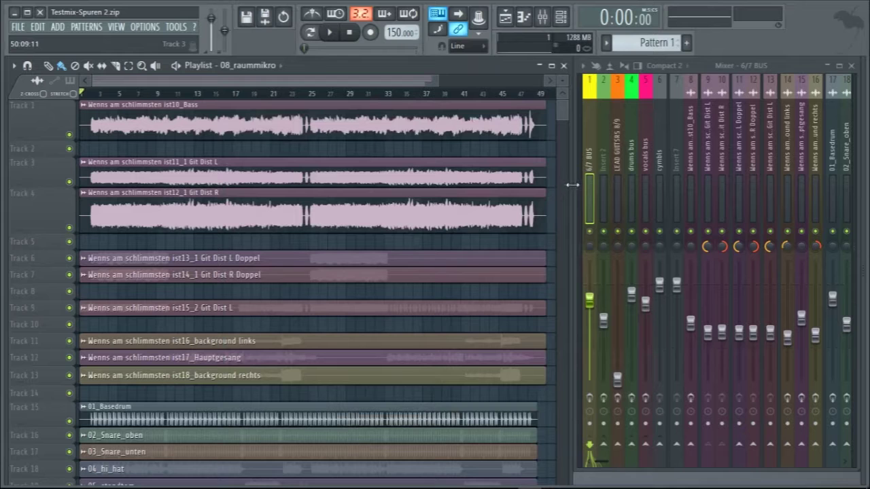
Narrow the playlist and widen the mixer beside it so that more mixer tracks, including Master, are in view.
drag(569, 183, 426, 192)
drag(573, 195, 438, 191)
drag(529, 468, 524, 483)
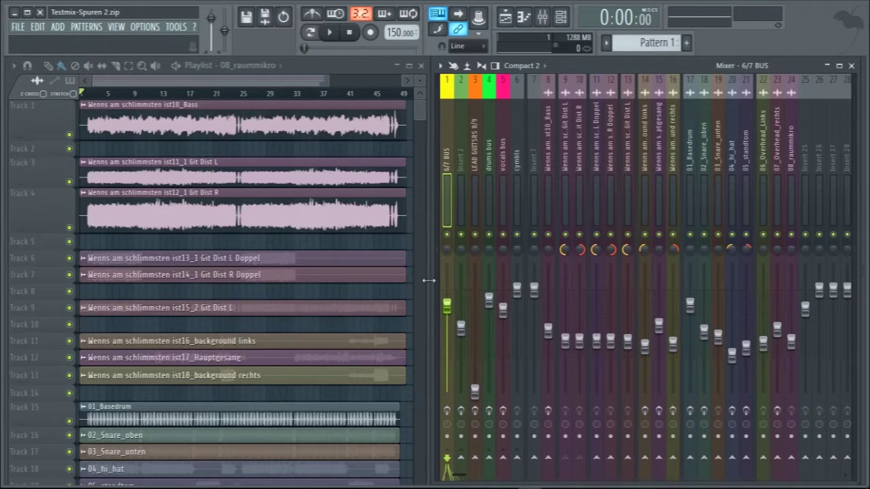
drag(433, 236, 410, 241)
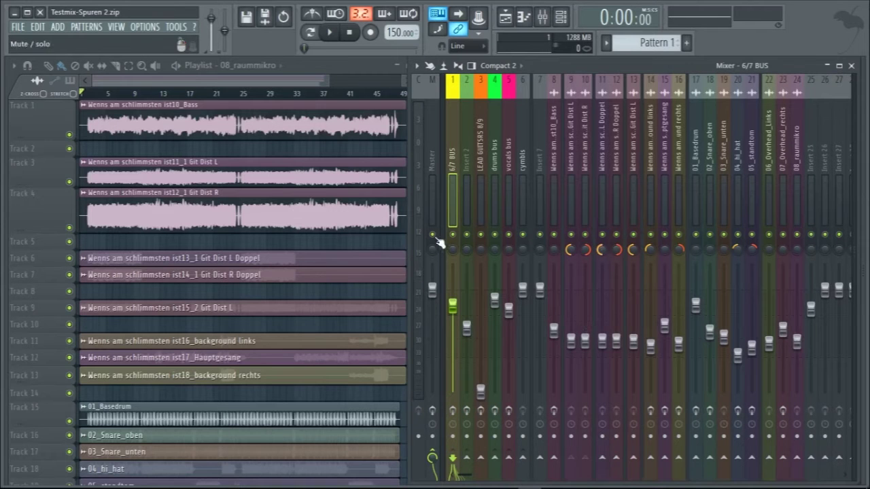
drag(411, 224, 462, 224)
Start playing the song from the beginning and maximize the playlist window.
key(space)
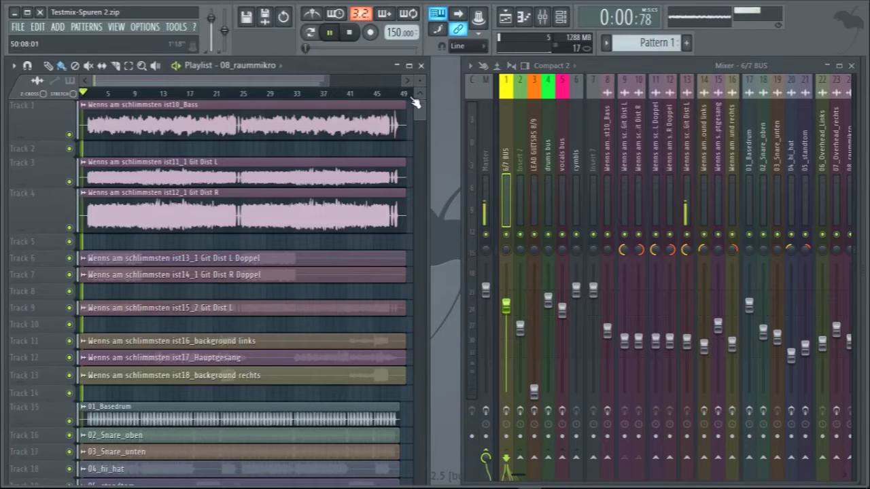
click(408, 65)
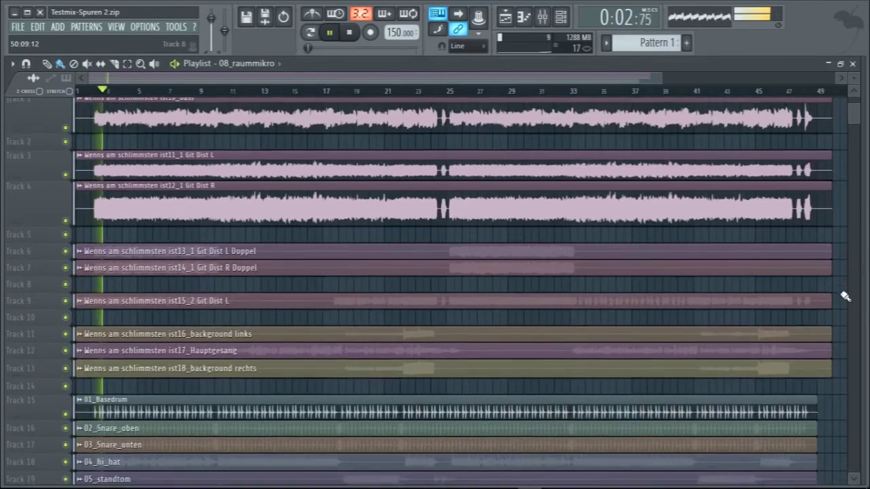
scroll(844, 295, down, 3)
scroll(843, 294, up, 2)
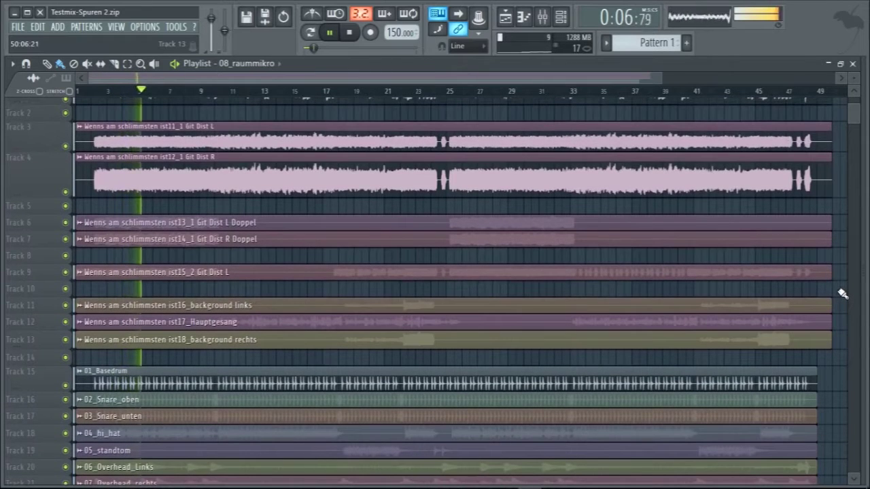
Increase the height of the collapsed guitar, vocal and drum tracks from track 6 downward to show their waveforms.
drag(15, 231, 12, 267)
drag(14, 299, 18, 373)
scroll(15, 309, down, 2)
scroll(23, 356, down, 6)
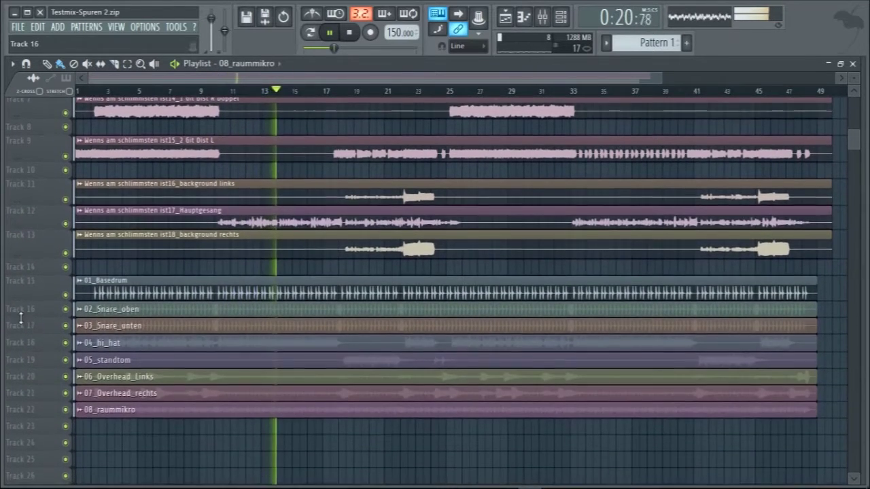
drag(20, 317, 27, 476)
Review the whole arrangement in the playlist while the song plays, zoomed out to show its full length, and stop playback.
scroll(21, 458, up, 3)
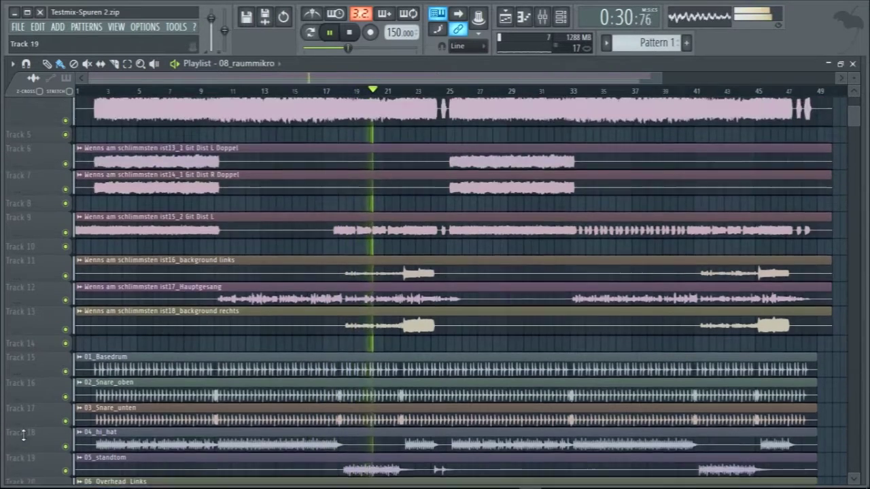
scroll(22, 435, up, 2)
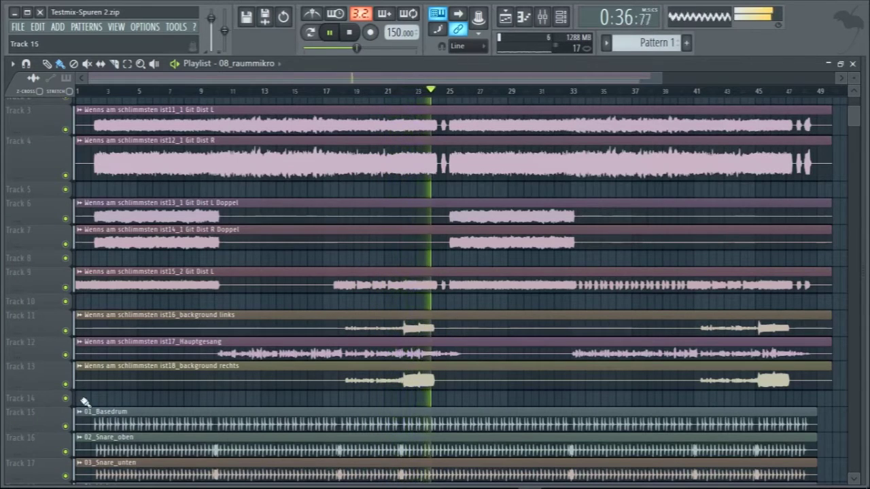
scroll(117, 391, down, 2)
scroll(113, 392, down, 3)
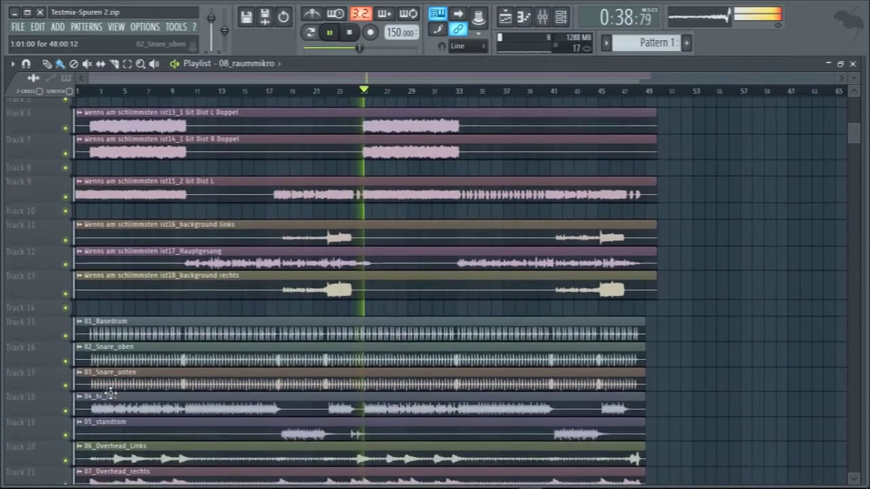
scroll(111, 394, up, 5)
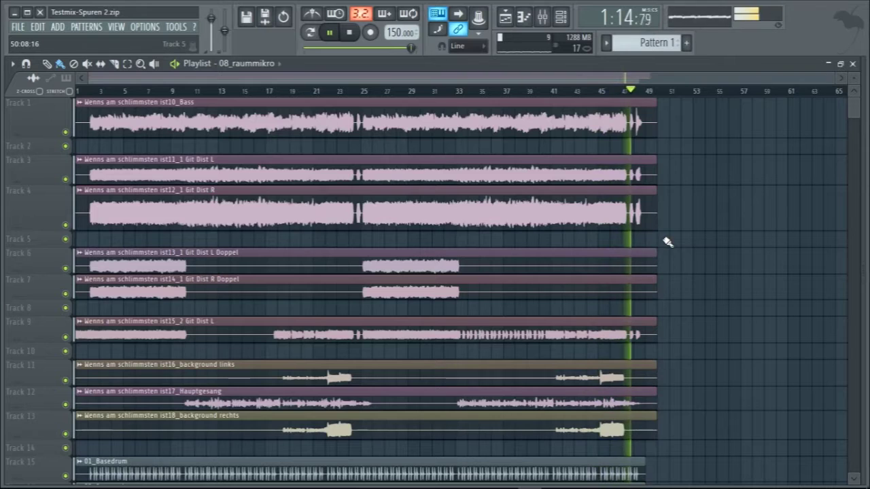
key(space)
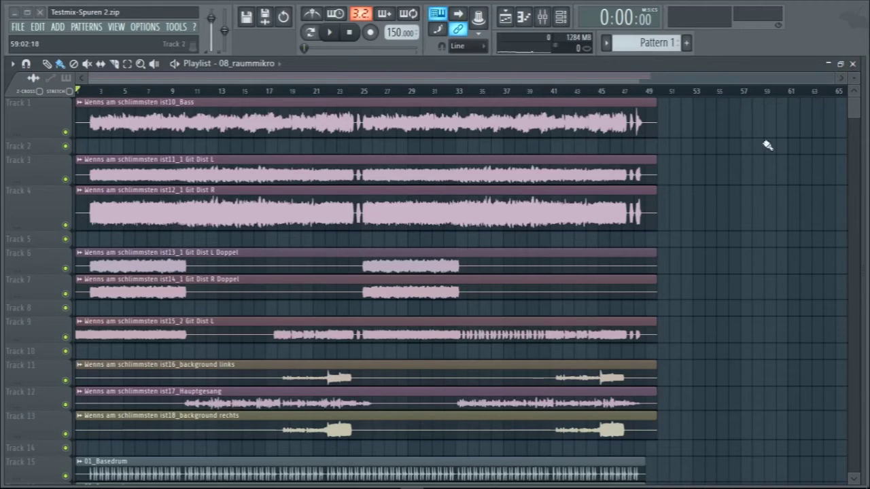
Solo the bass on track 1 and listen to it from about bar 2.
scroll(720, 194, down, 2)
scroll(721, 195, up, 2)
right_click(67, 132)
key(space)
click(99, 92)
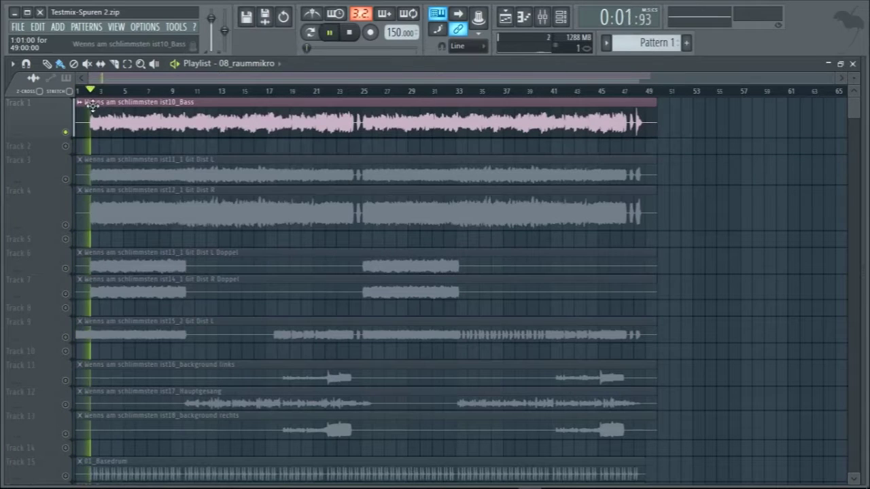
key(space)
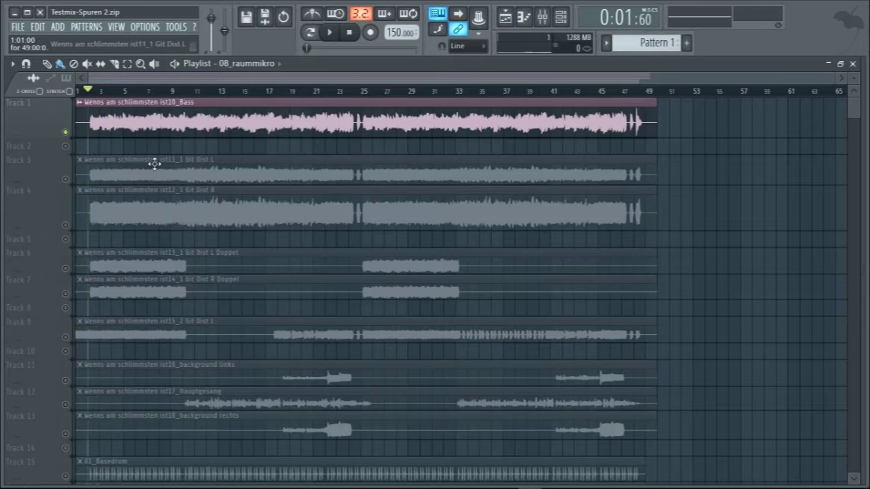
Compare the distorted guitars Git Dist L and Git Dist R on tracks 3 and 4 by soloing each during playback.
right_click(67, 179)
right_click(65, 225)
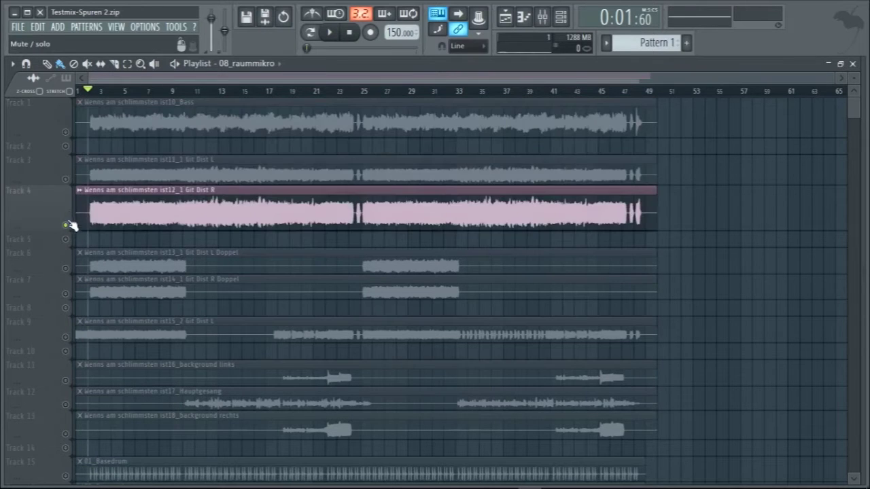
right_click(66, 179)
right_click(66, 225)
key(space)
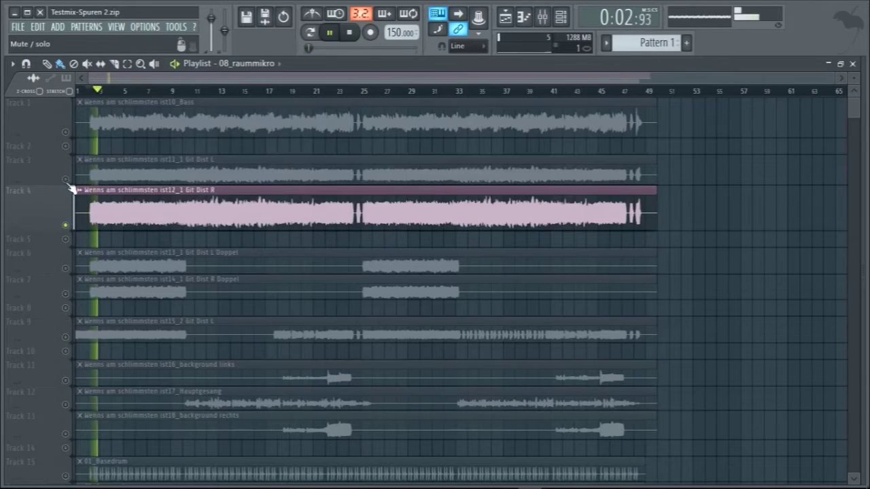
right_click(67, 179)
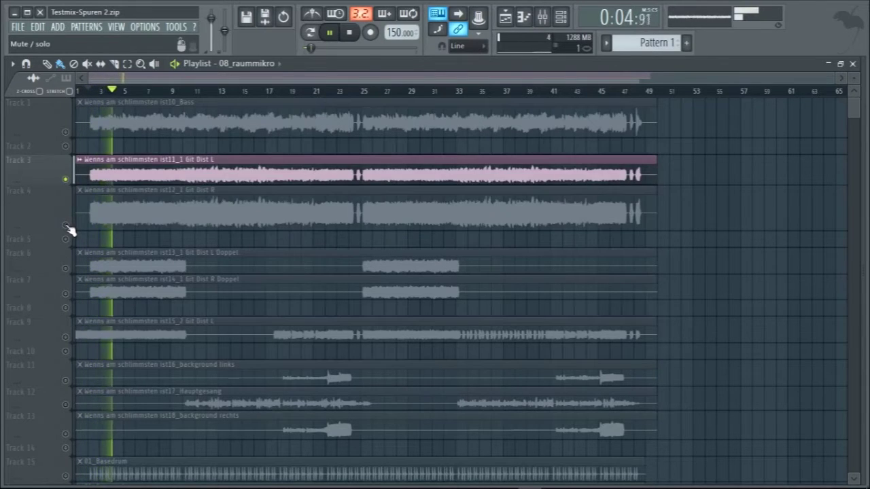
right_click(66, 225)
Listen to the doubled guitars on tracks 6 and 7 and the guitar on track 9, each soloed, and stop playback.
right_click(66, 268)
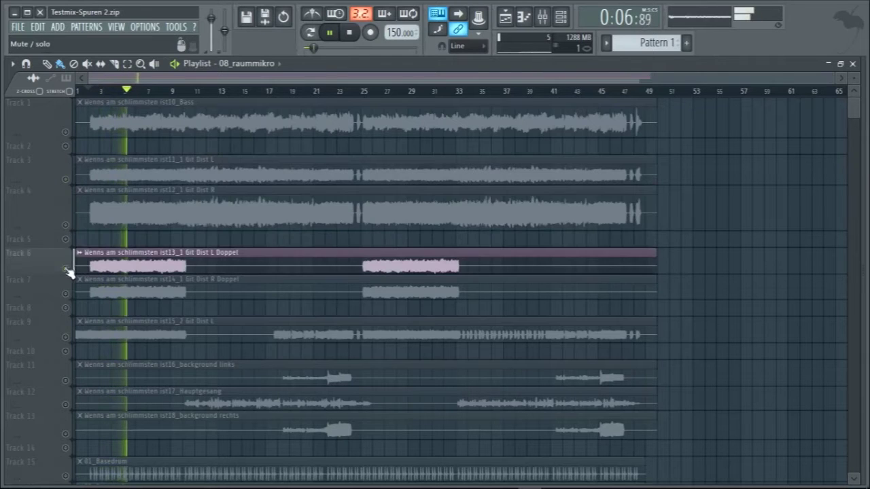
right_click(67, 295)
right_click(67, 295)
right_click(66, 295)
right_click(66, 337)
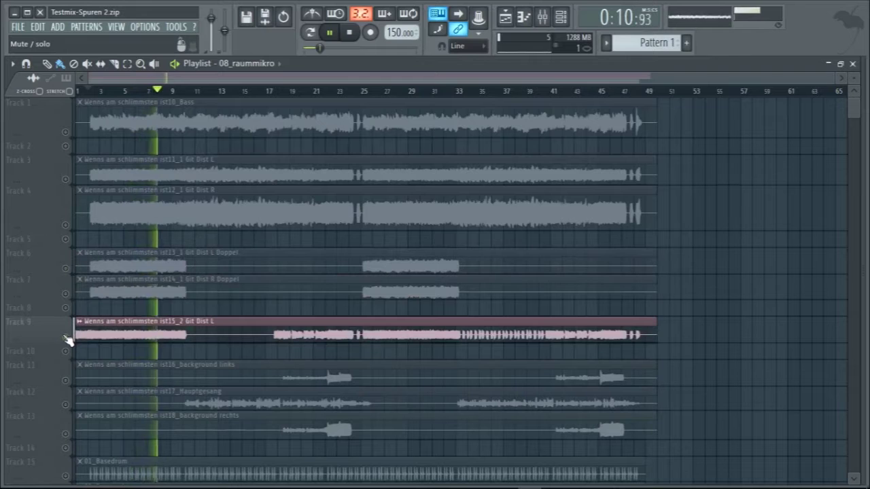
key(space)
Solo the lead vocal Hauptgesang on track 12 and play a short part of it.
scroll(68, 340, down, 3)
right_click(66, 281)
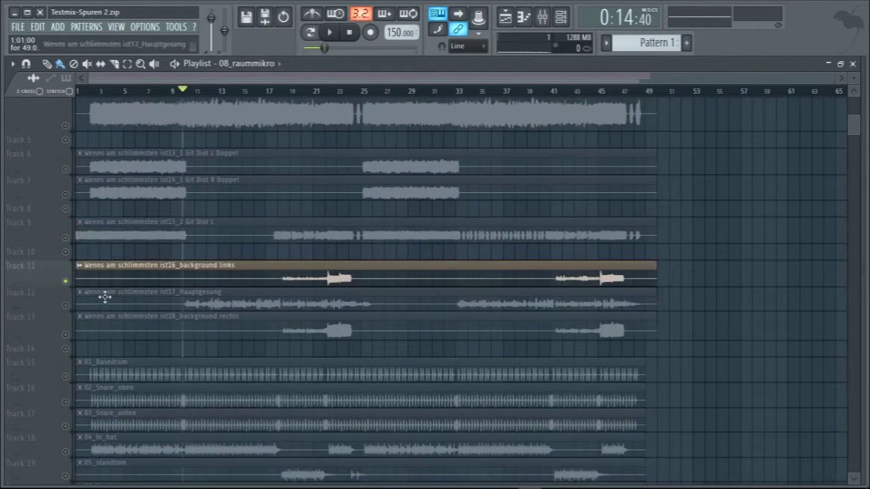
right_click(65, 305)
key(space)
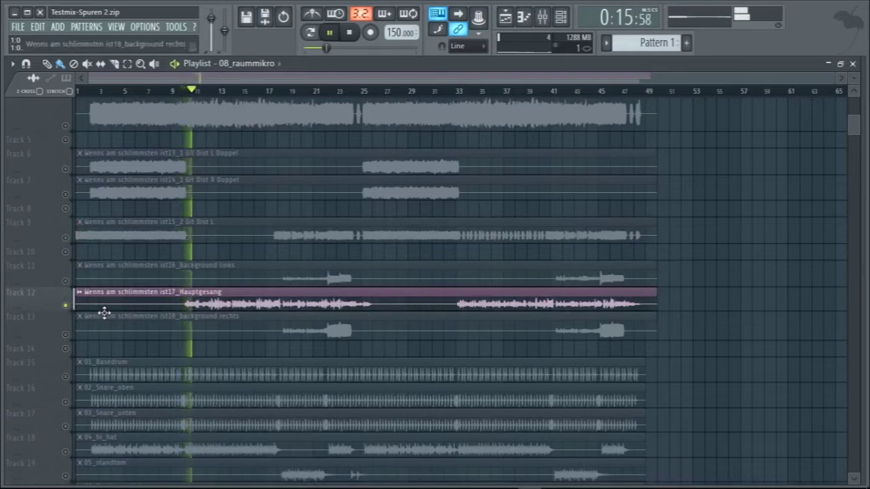
key(space)
Listen to the background vocals on tracks 11 and 13 from near bar 19, soloing one at a time.
click(291, 91)
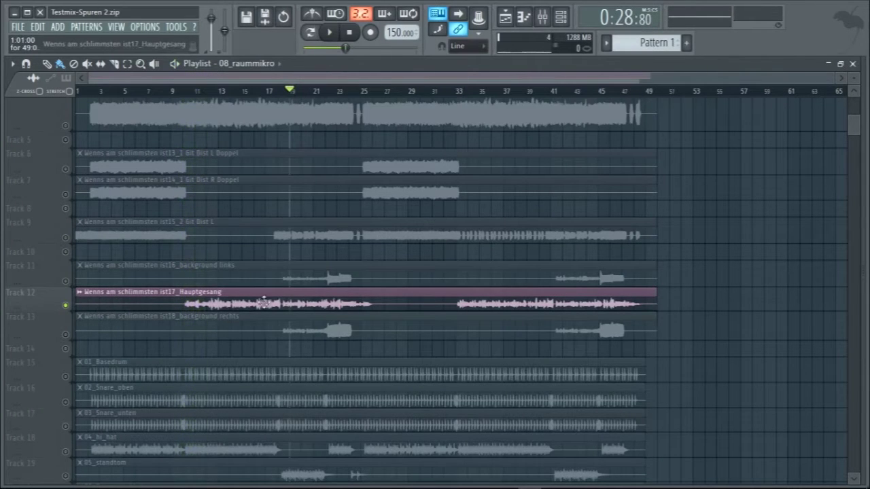
click(75, 283)
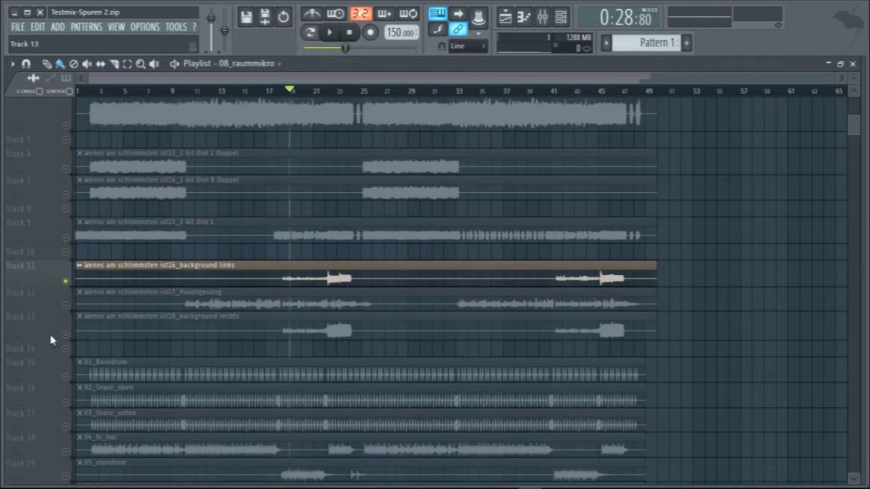
key(space)
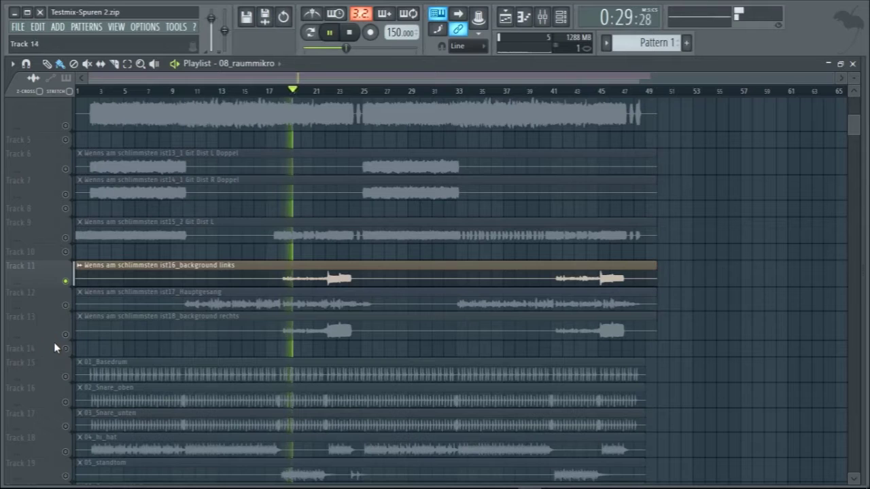
key(space)
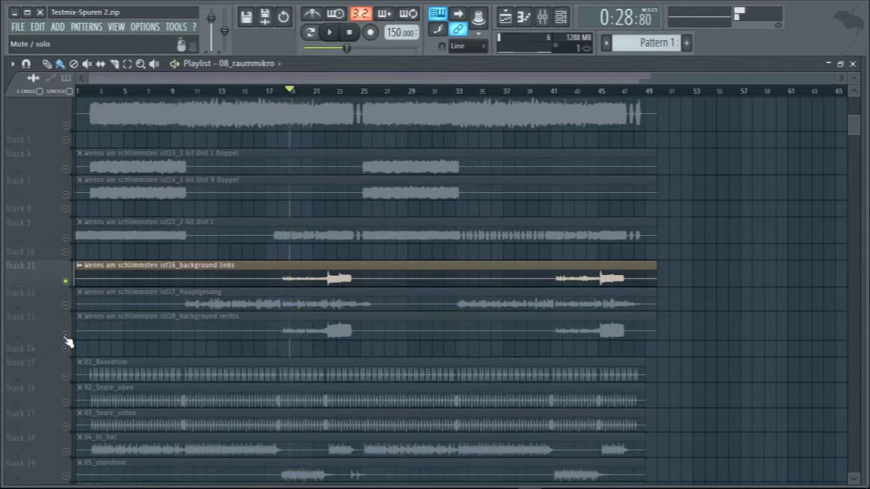
click(66, 336)
key(space)
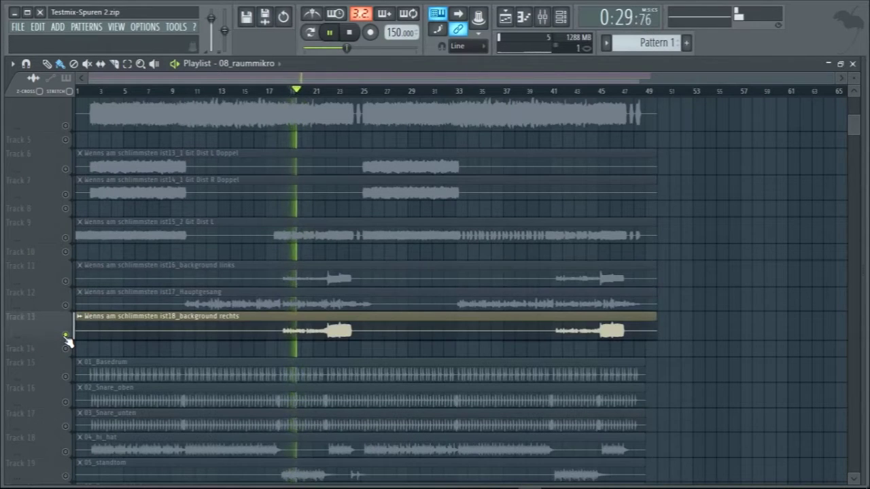
Stop the vocal playback, solo 01_Basedrum on track 15 and play it from bar 2.
key(space)
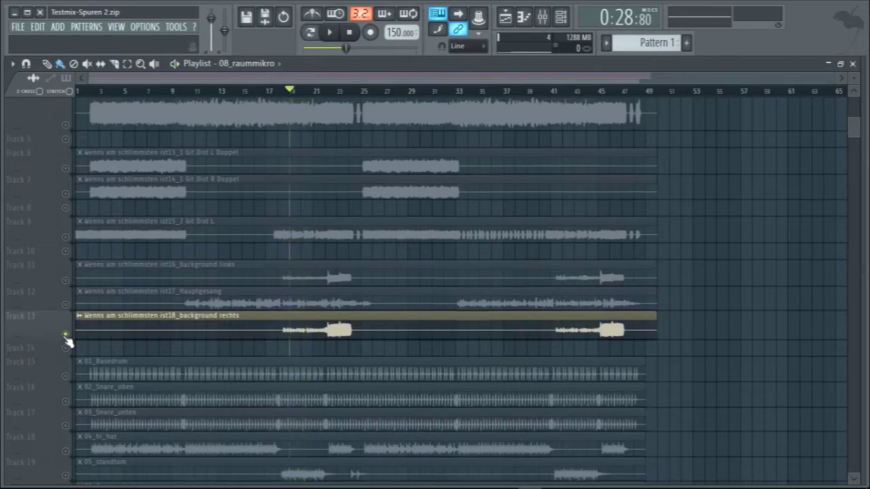
scroll(68, 342, down, 4)
click(66, 264)
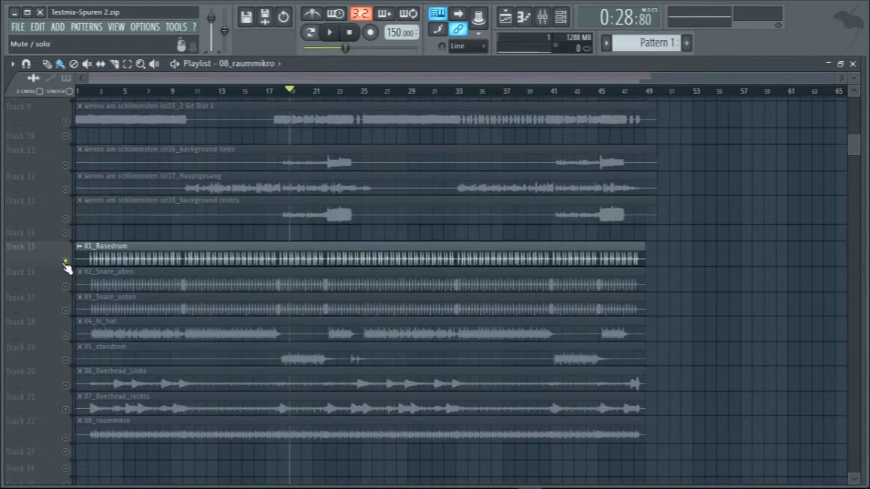
scroll(95, 102, up, 1)
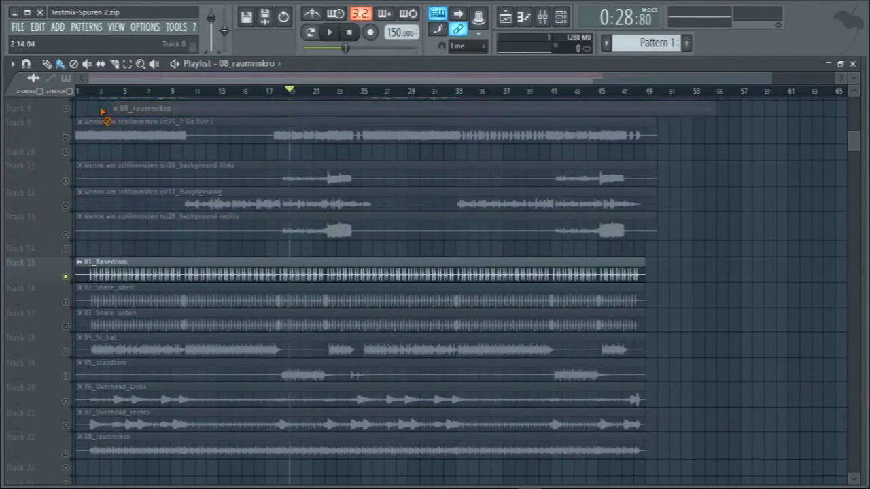
click(95, 93)
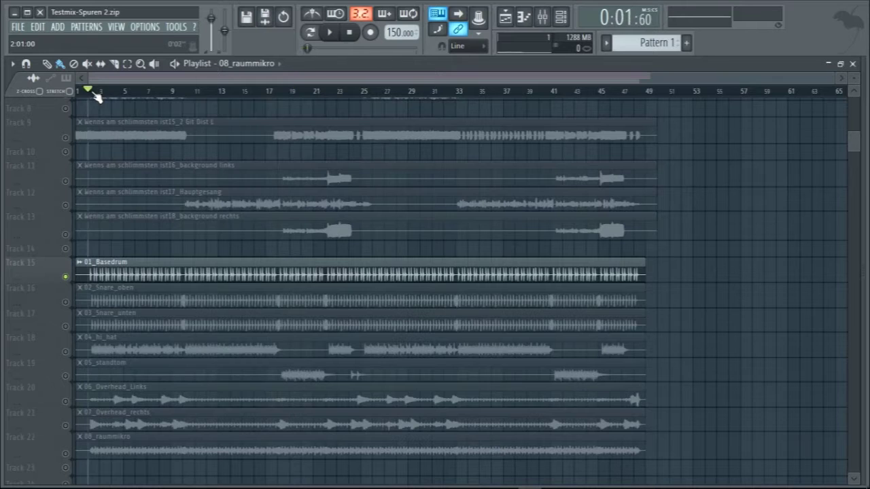
key(space)
Add 02_Snare_oben, 03_Snare_unten and 04_hi_hat to the audible bass drum one after another, listening to the combination before stopping playback.
click(66, 302)
key(space)
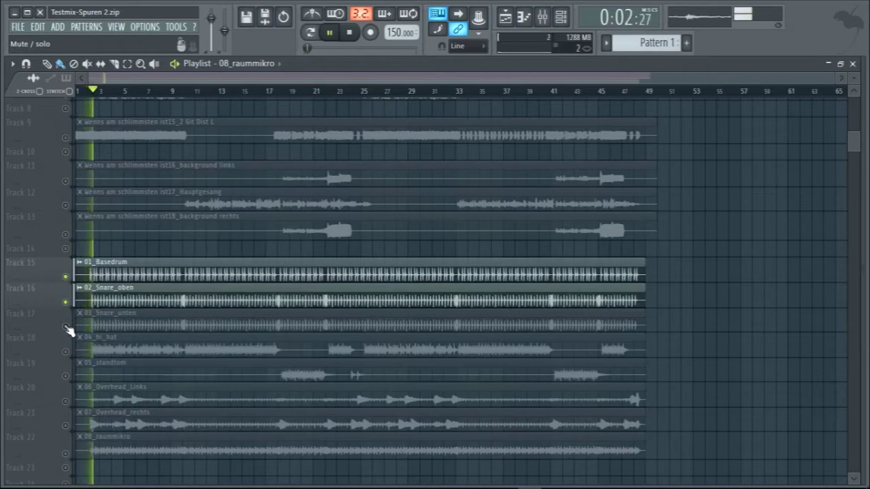
click(66, 326)
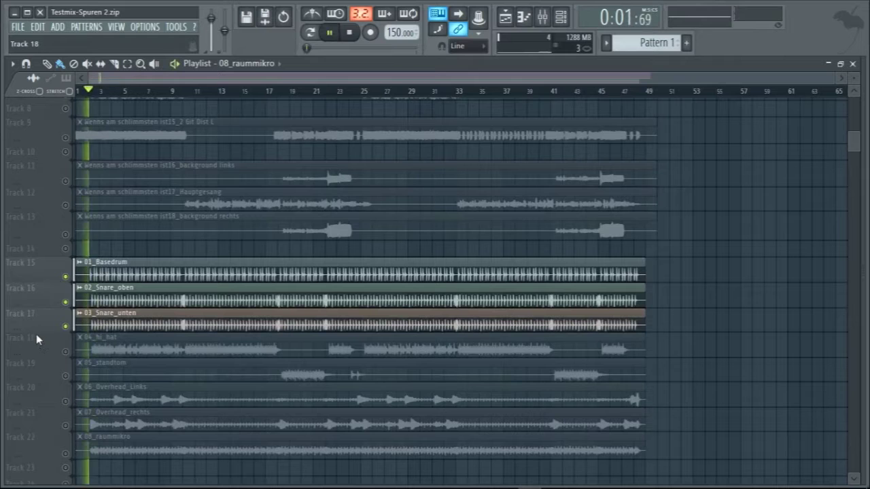
click(65, 352)
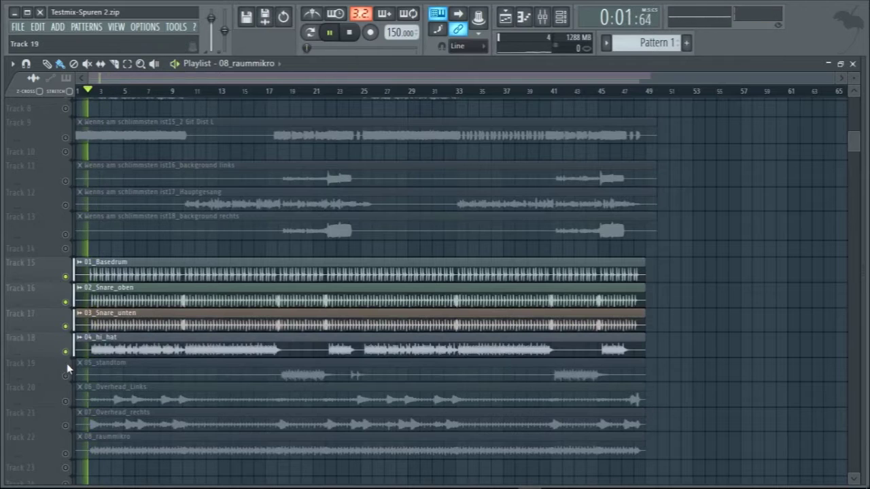
key(space)
Solo 05_standtom on track 19 and listen to it from bar 18.
click(288, 91)
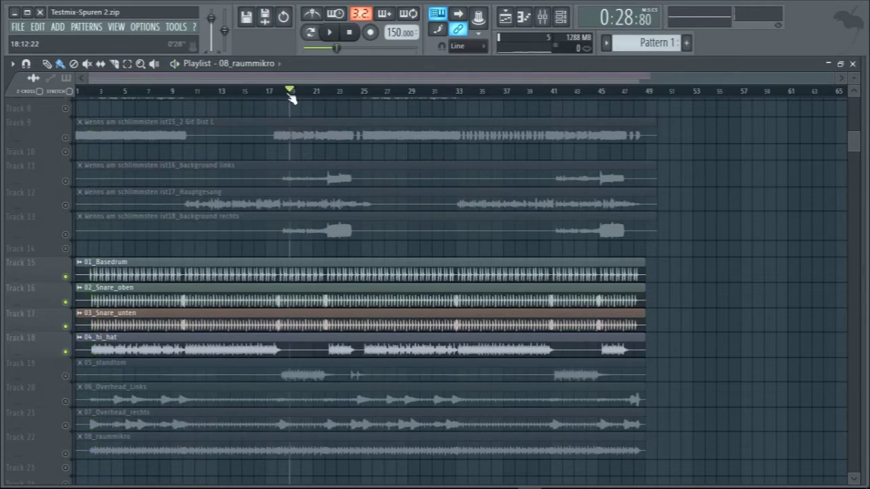
right_click(66, 375)
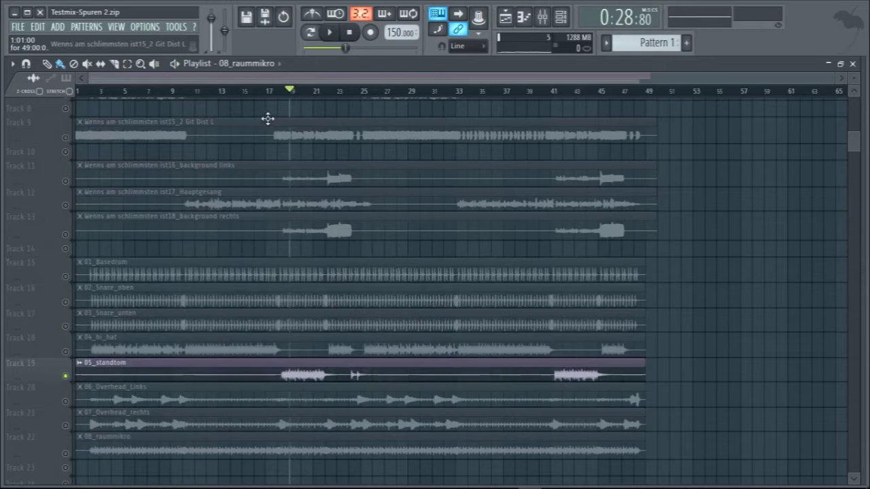
click(286, 91)
key(space)
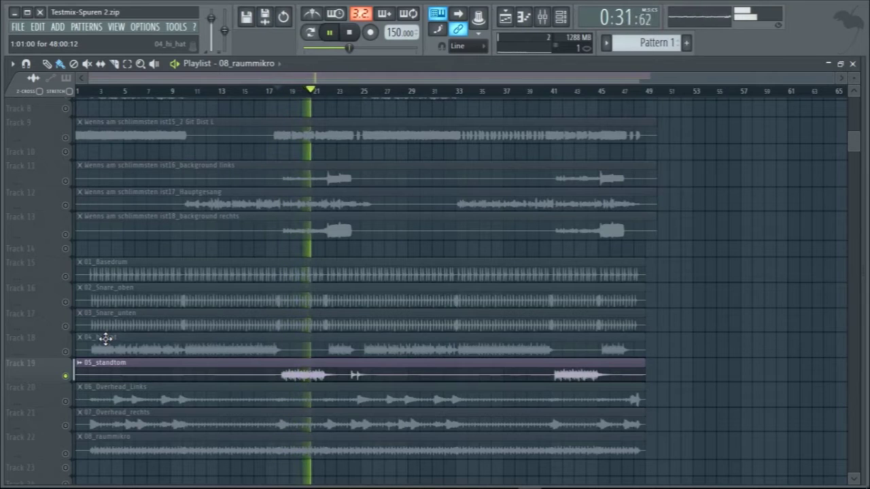
key(space)
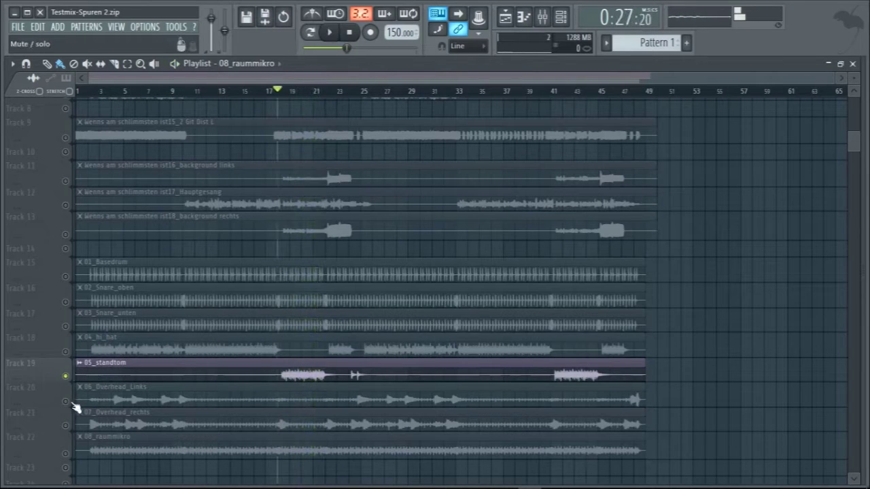
Listen to 06_Overhead_Links and 07_Overhead_rechts on tracks 20 and 21, each soloed, and stop playback.
right_click(68, 402)
key(space)
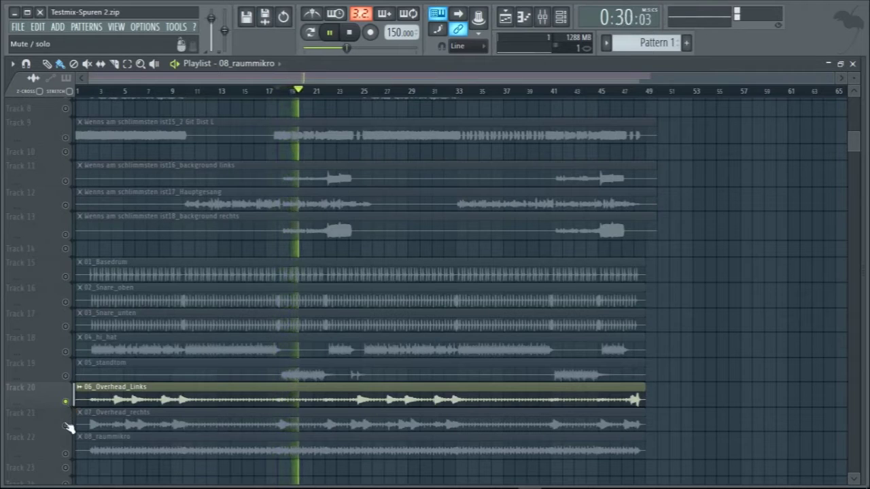
right_click(67, 426)
key(space)
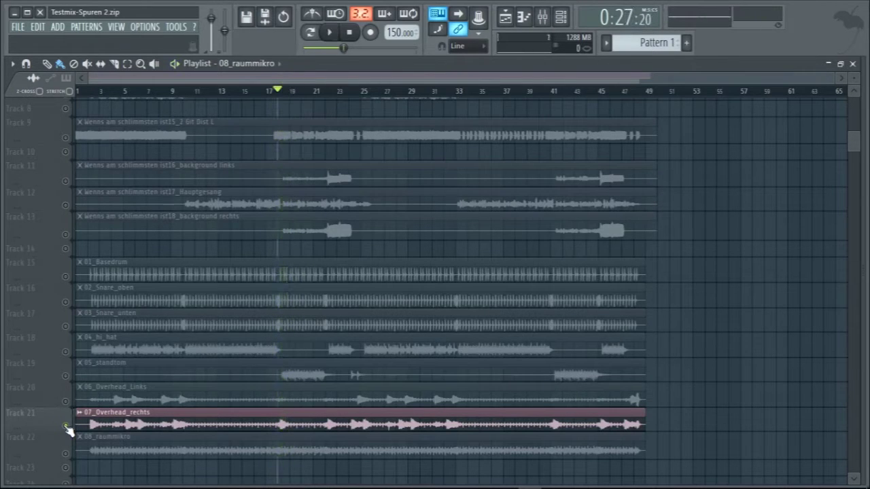
Solo the room microphone 08_raummikro on track 22 and play a short part of it.
right_click(65, 452)
key(space)
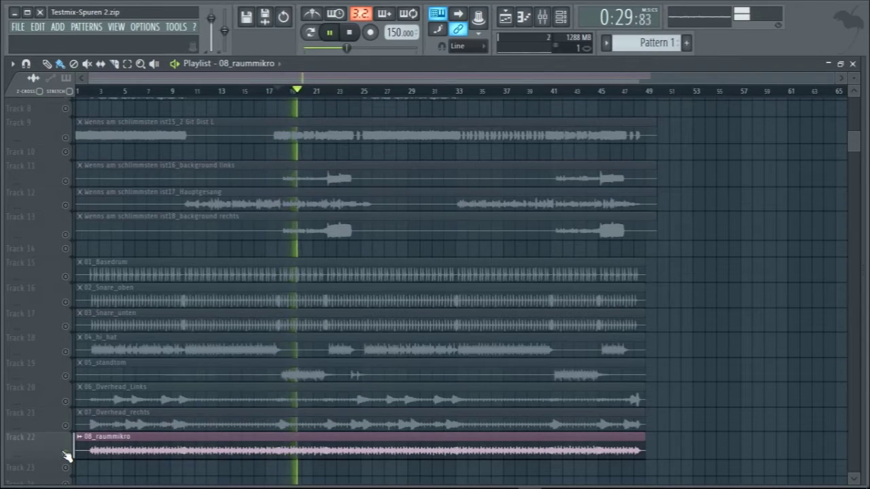
key(space)
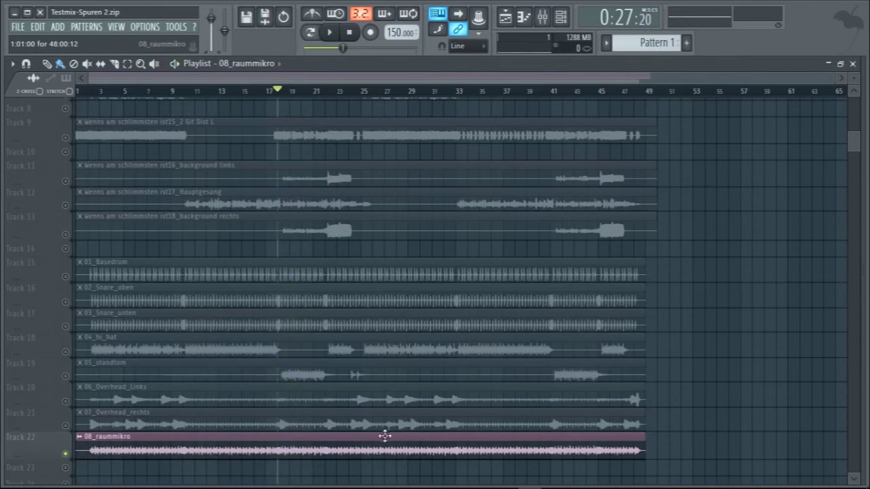
Compare 08_raummikro with and without 05_standtom by enabling and muting track 19 during playback.
click(66, 376)
key(space)
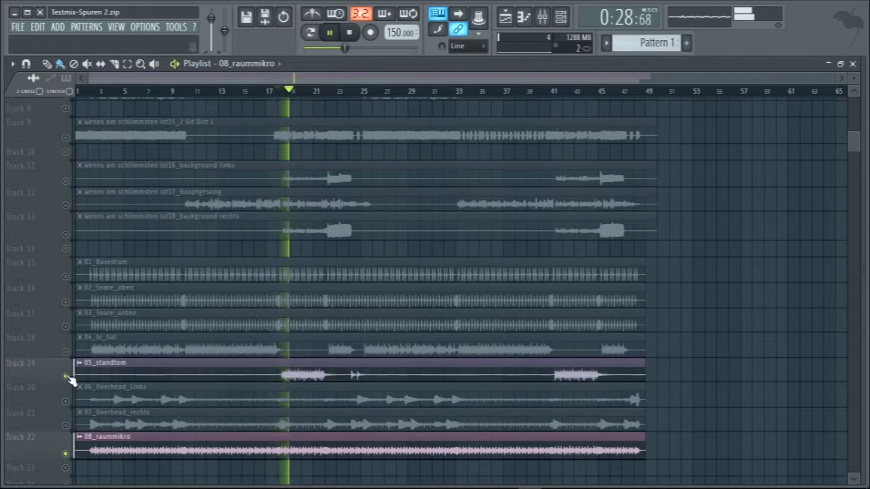
click(68, 375)
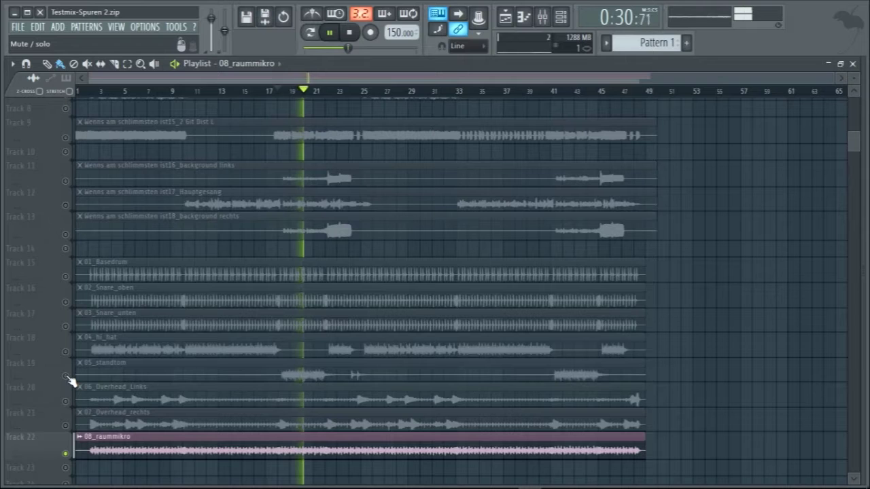
key(space)
Cancel the solo so that all playlist tracks are active again.
right_click(66, 377)
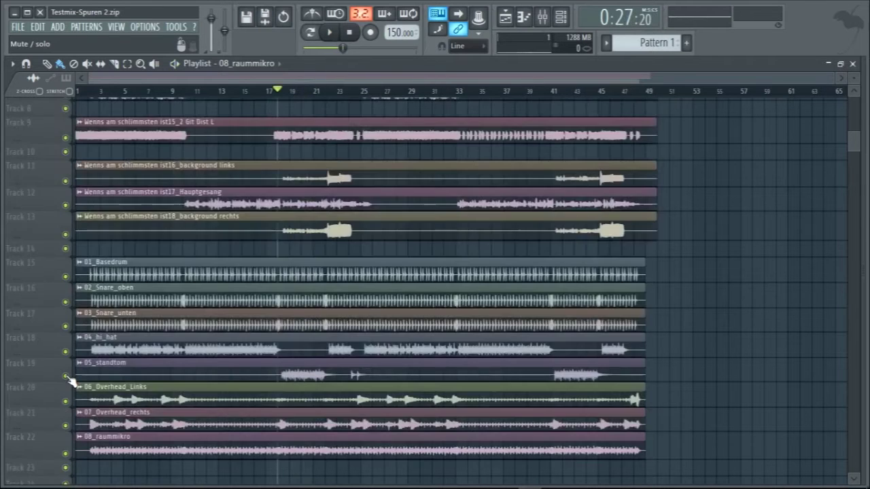
scroll(73, 385, up, 4)
scroll(73, 385, up, 3)
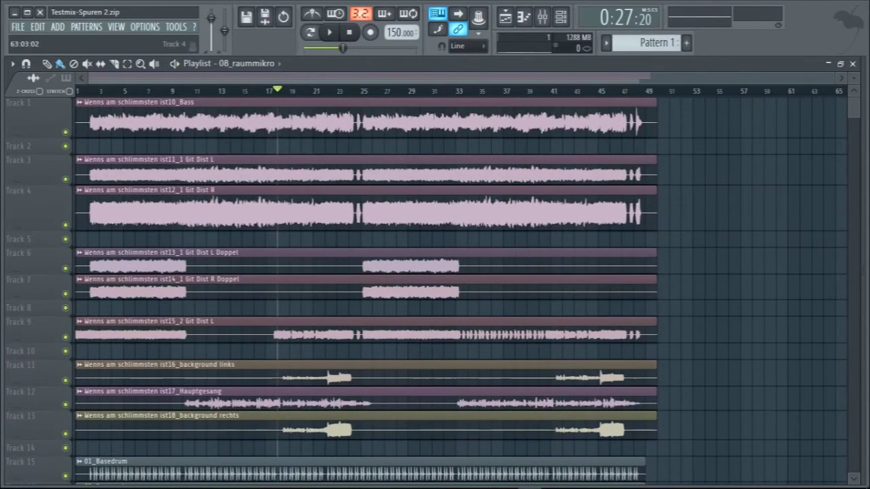
Restore and close the Playlist, and widen the Mixer to fill the workspace.
click(840, 63)
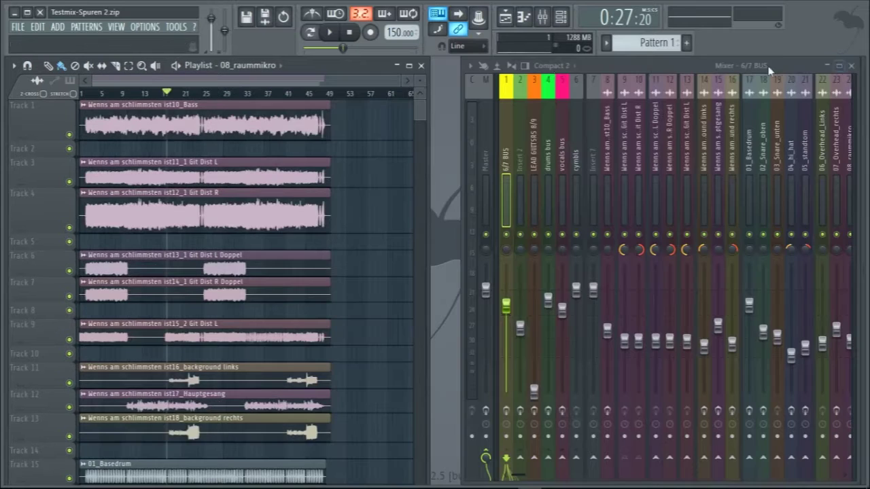
click(420, 66)
drag(463, 84, 11, 120)
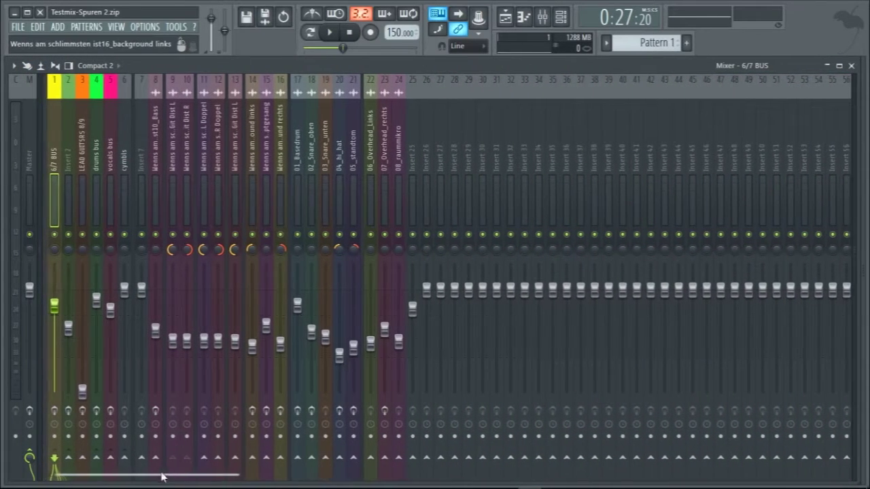
Highlight the stem tracks 8 to 24 in the Mixer, ending with only Git Dist L on track 9 selected.
click(155, 143)
drag(155, 143, 411, 156)
drag(432, 204, 406, 209)
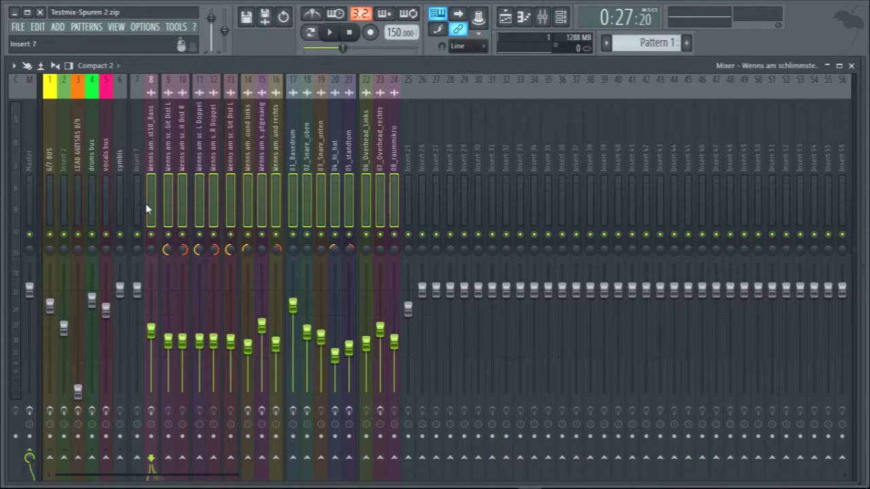
click(169, 199)
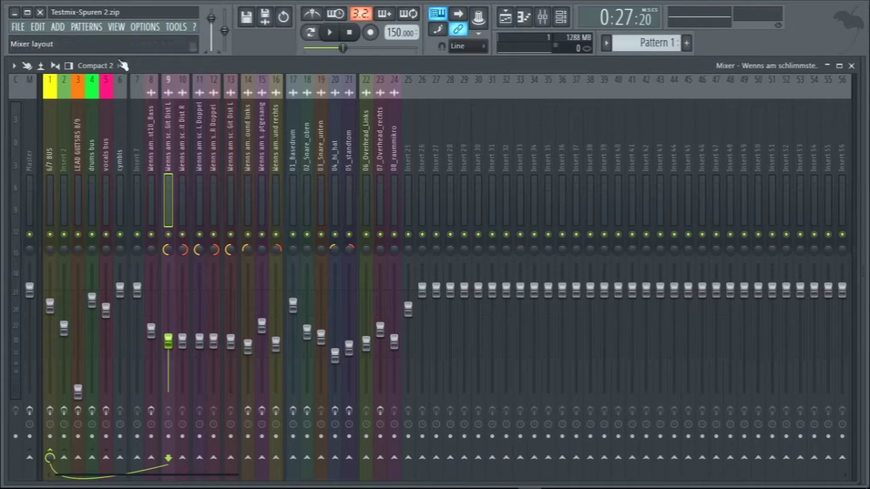
Switch the Mixer layout to Wide and enlarge the name and meter section so longer track names fit.
click(117, 66)
click(99, 110)
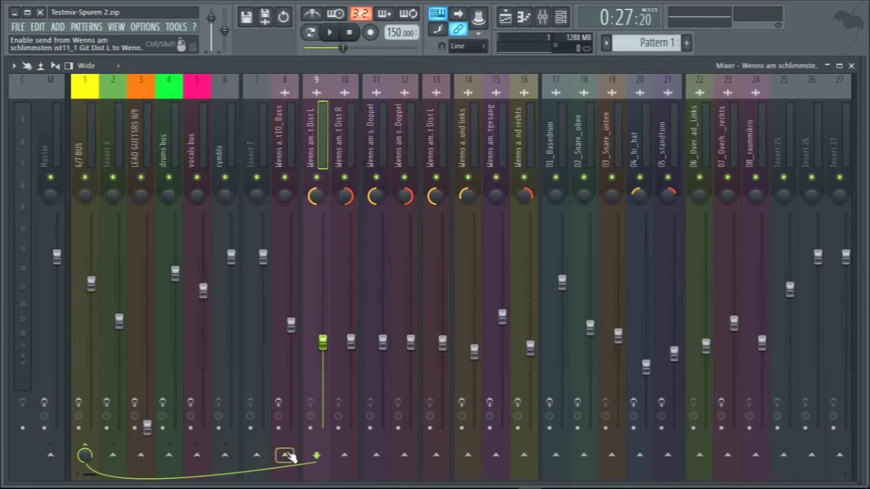
drag(853, 201, 853, 230)
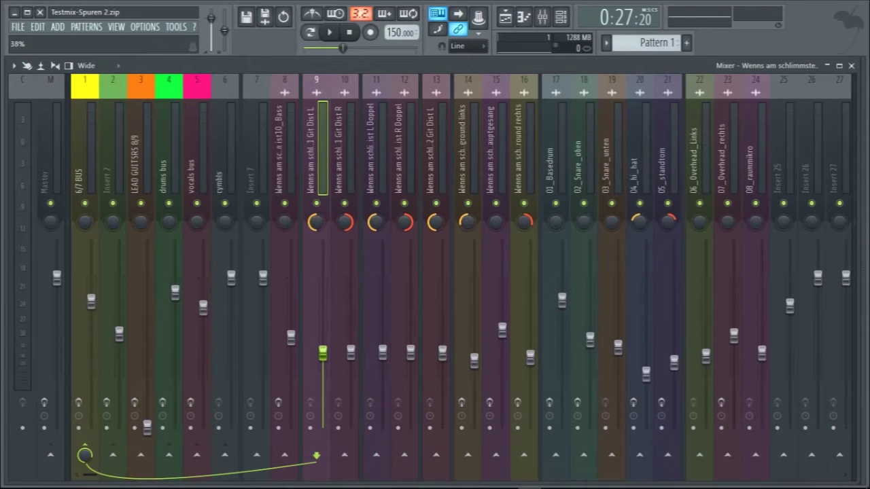
Examine the routing of Git Dist R on track 10 and of the 6/7 BUS, and expose the send tracks from Reverb onward.
click(337, 167)
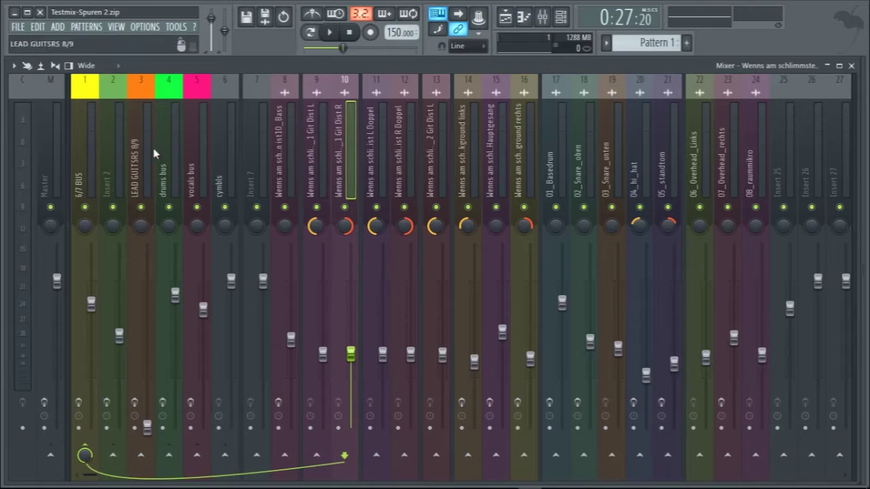
click(80, 157)
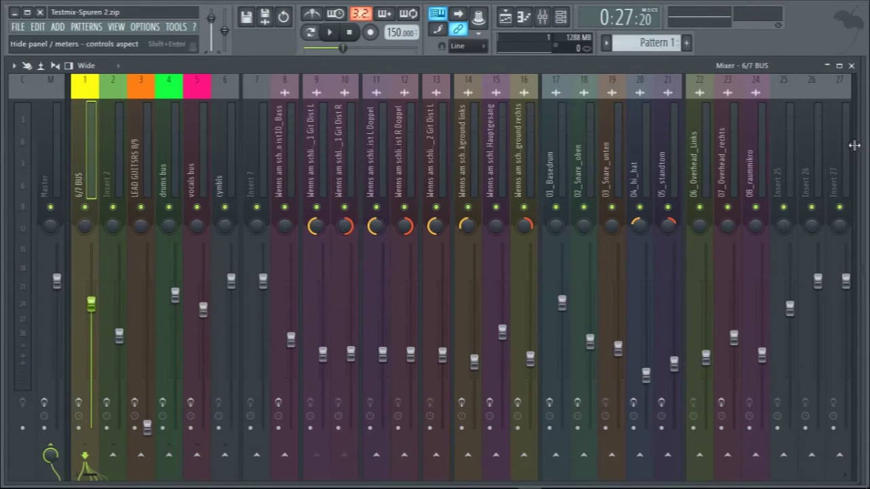
drag(852, 138, 730, 219)
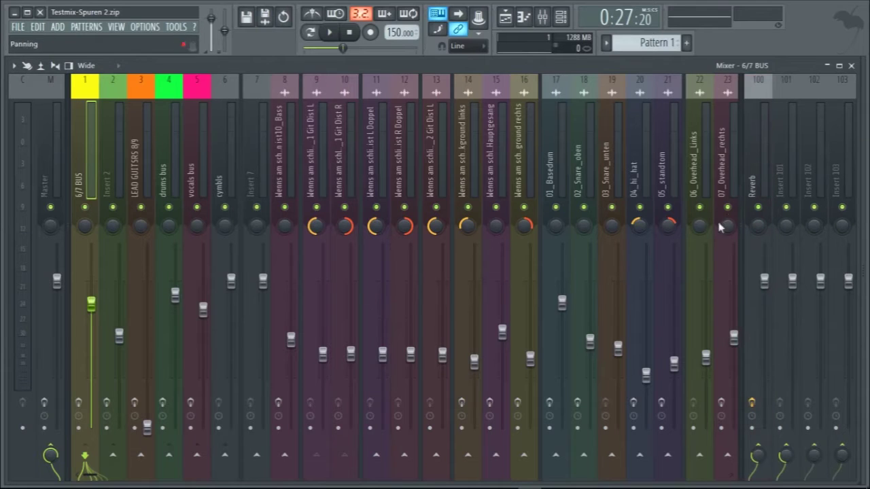
Show the Mixer's effect slots and compare those of Git Dist L, Git Dist R and the 6/7 BUS.
click(69, 66)
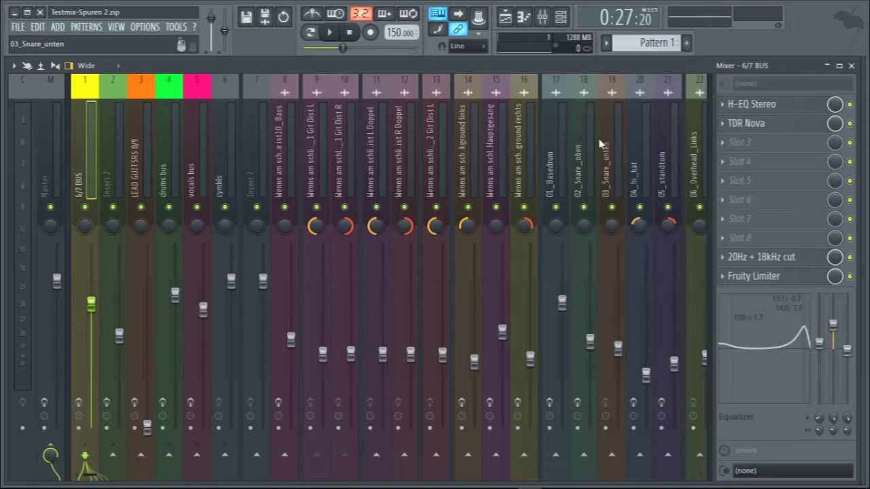
click(315, 159)
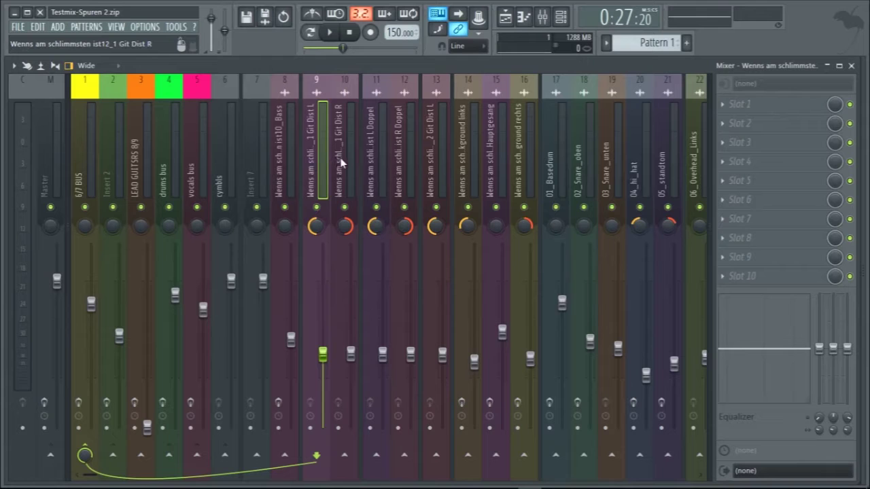
click(341, 162)
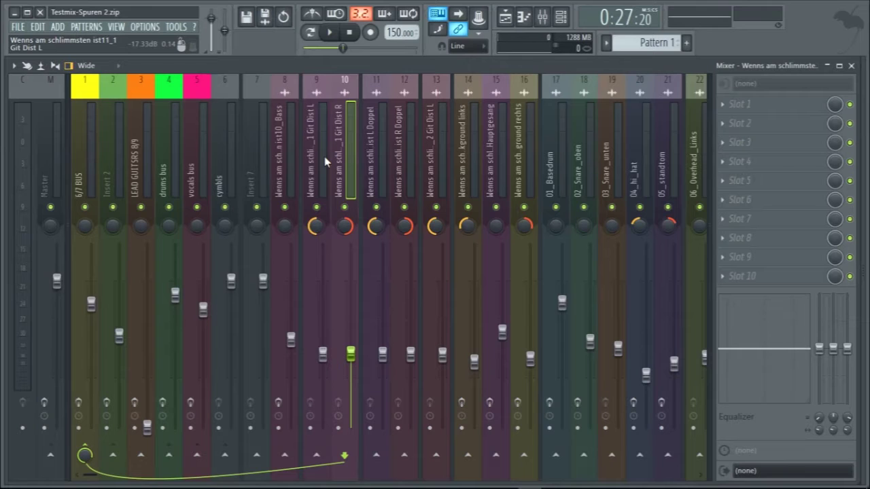
click(324, 156)
click(341, 157)
click(325, 157)
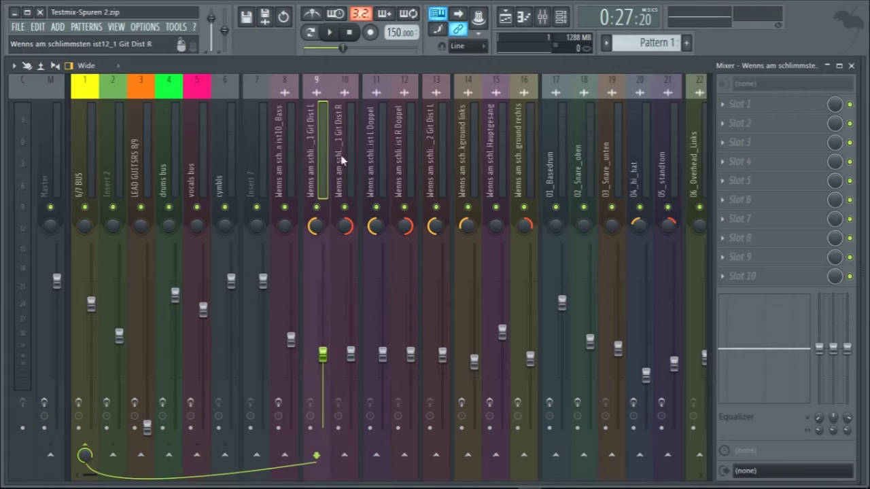
click(82, 152)
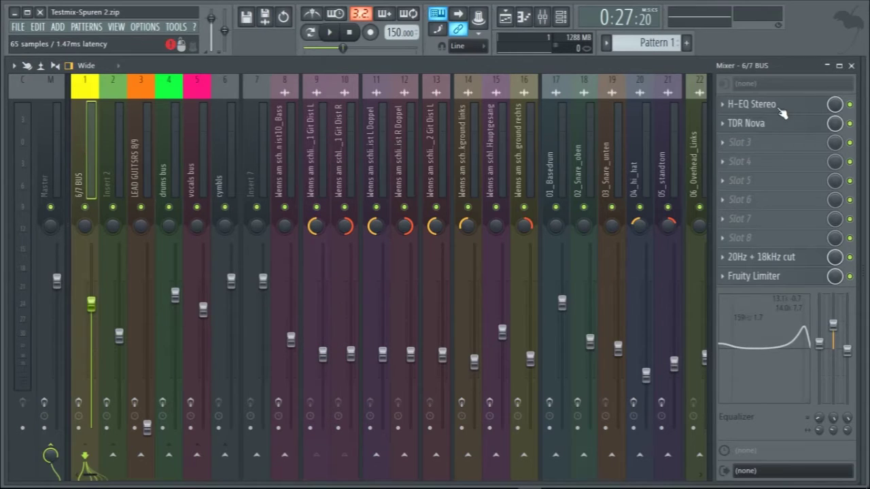
View the settings of the H-EQ Stereo and TDR Nova plugins on the 6/7 BUS one after the other.
click(780, 107)
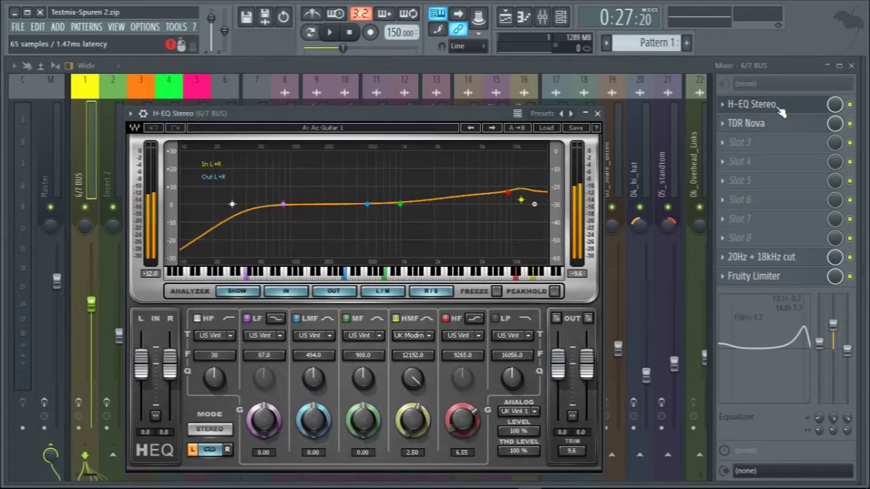
click(781, 111)
click(775, 126)
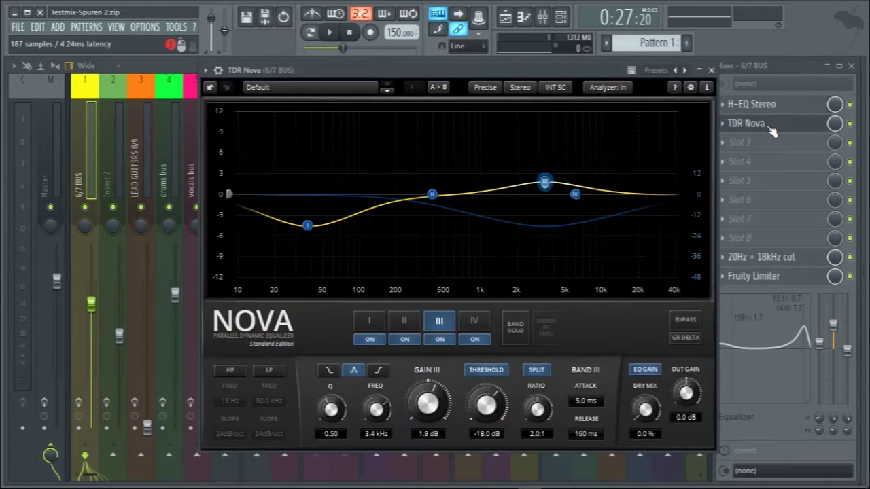
View the settings of the 20Hz + 18kHz cut equalizer and the Fruity Limiter on the 6/7 BUS one after the other.
click(773, 129)
click(774, 261)
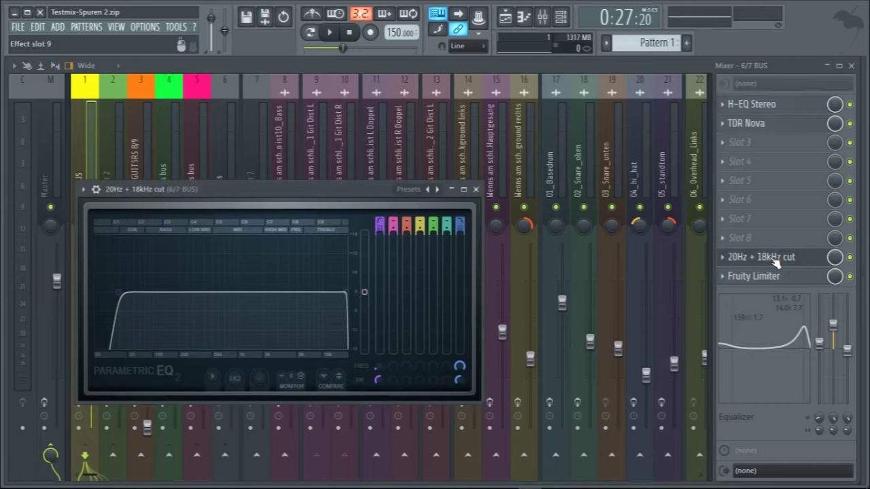
click(775, 264)
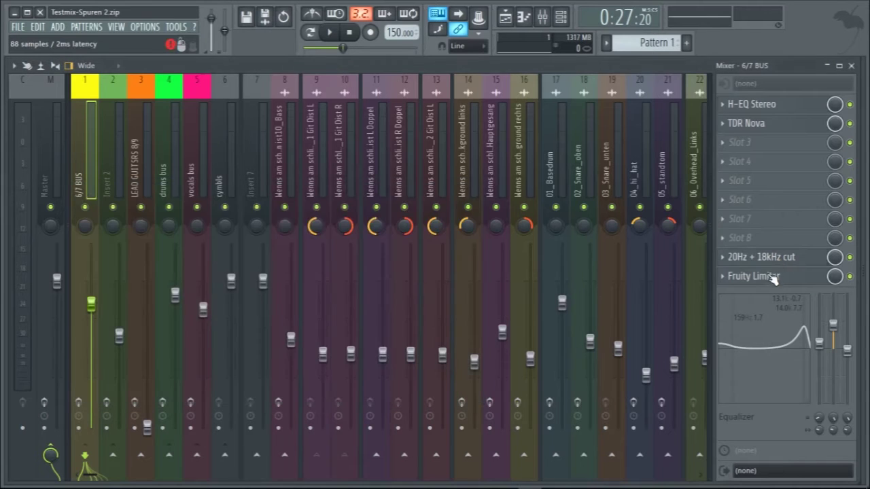
click(772, 277)
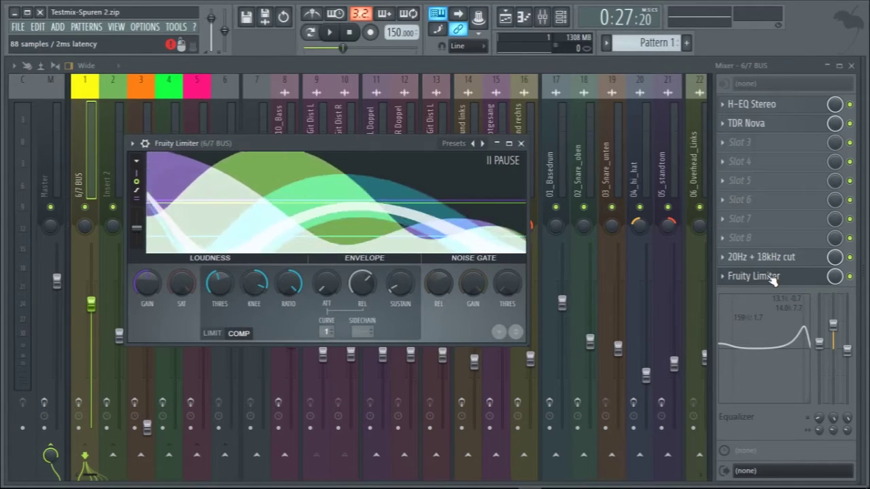
Play the song briefly while examining the Fruity Limiter on the 6/7 BUS, and bypass the bus effects.
key(space)
key(space)
click(855, 284)
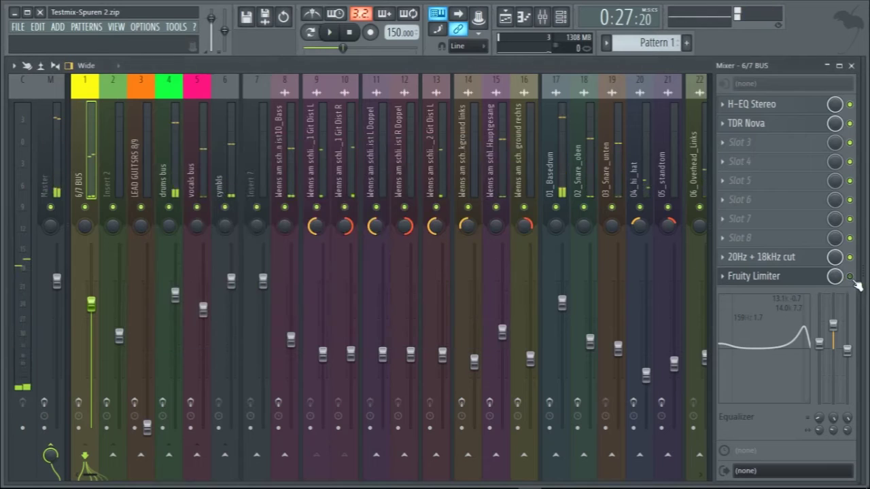
click(754, 277)
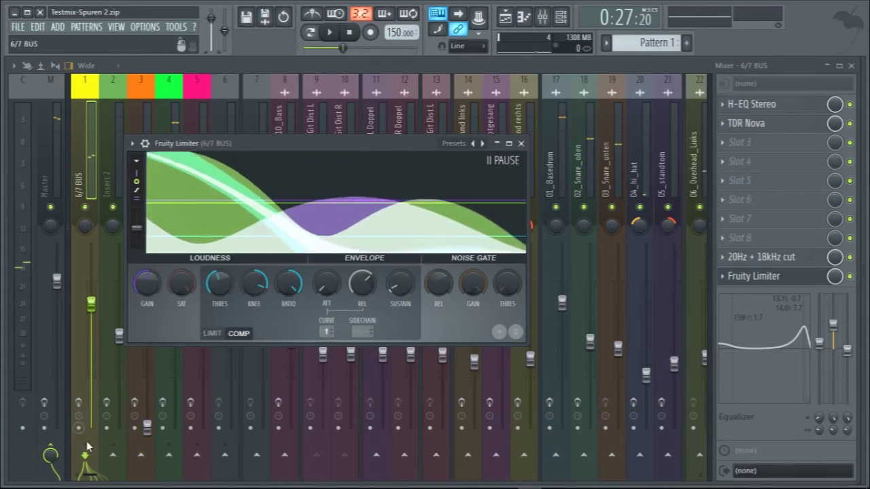
click(500, 175)
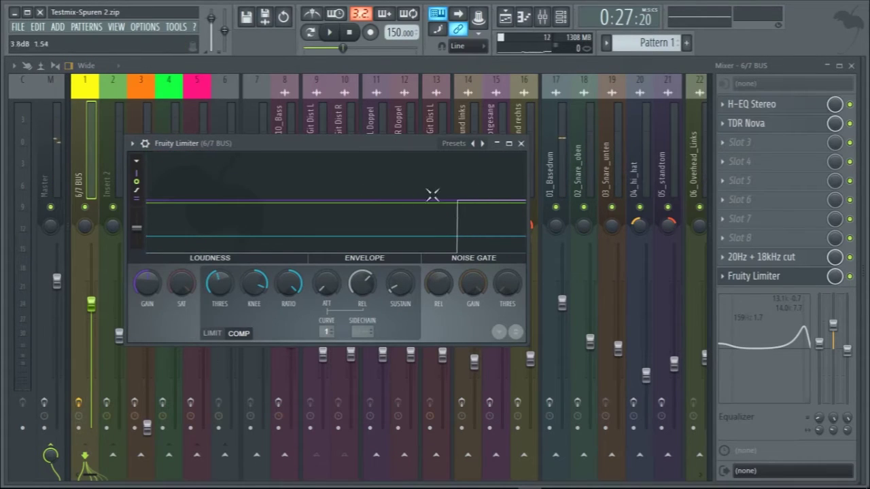
click(522, 144)
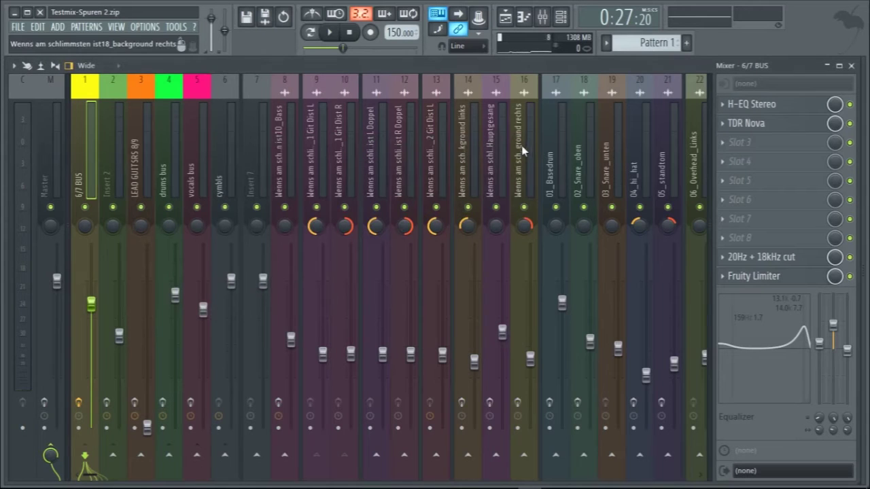
Solo the 6/7 BUS together with Git Dist L and Git Dist R, and play them with the bus effects bypassed.
key(space)
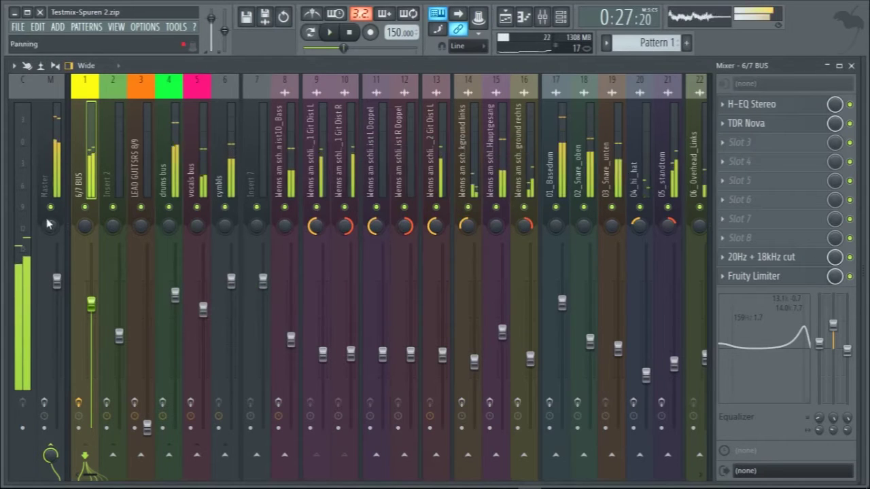
key(space)
right_click(84, 206)
ctrl+click(344, 207)
key(space)
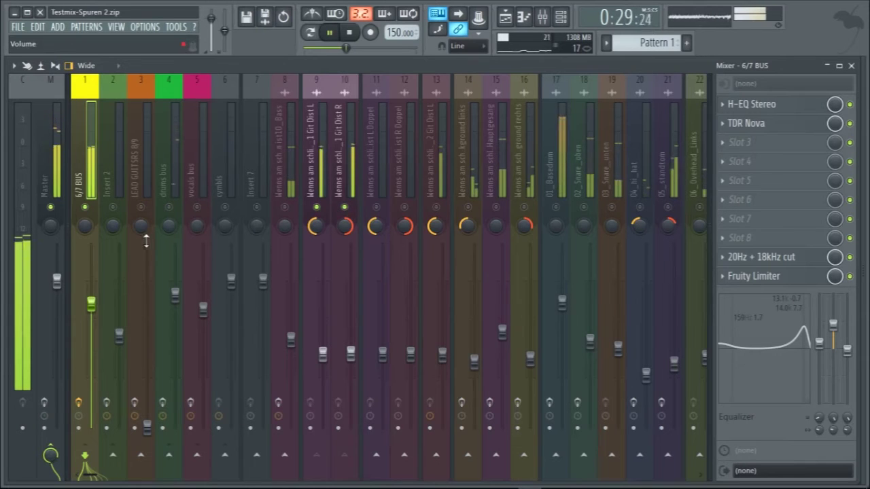
key(space)
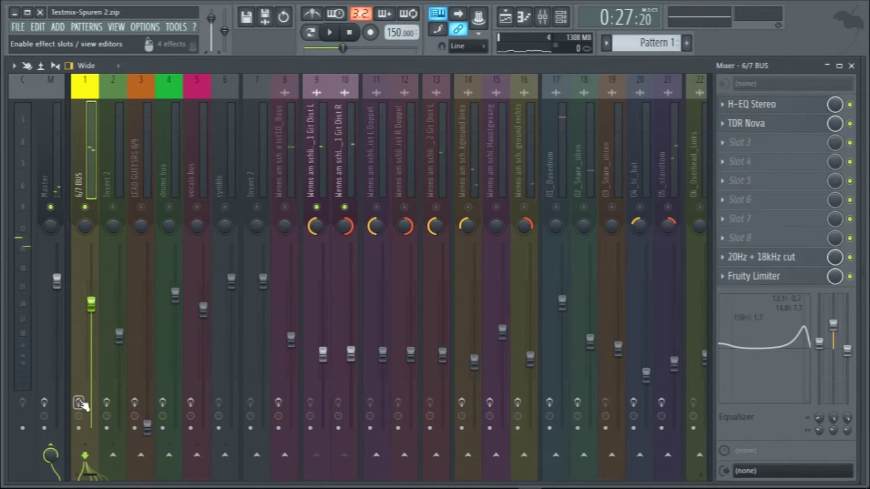
Listen to the soloed 6/7 BUS guitars with the bus effects re-enabled from an earlier song position, with the system volume at 50.
key(space)
scroll(80, 404, up, 7)
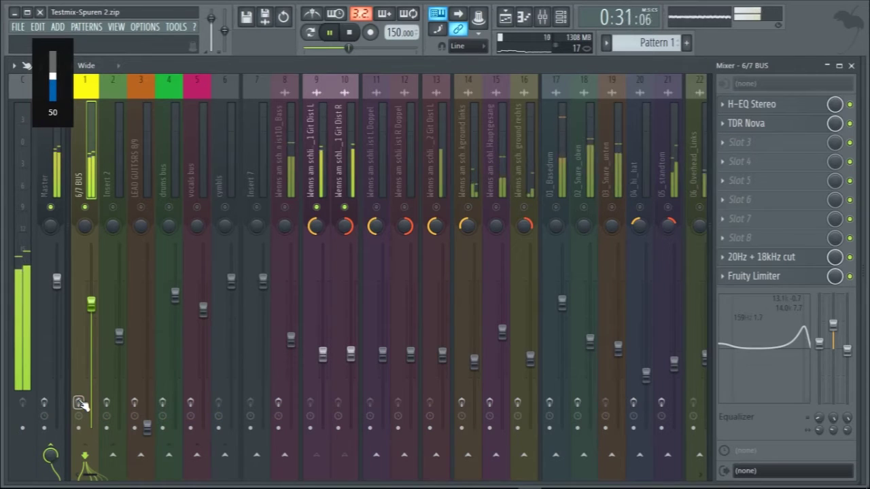
drag(351, 55, 317, 54)
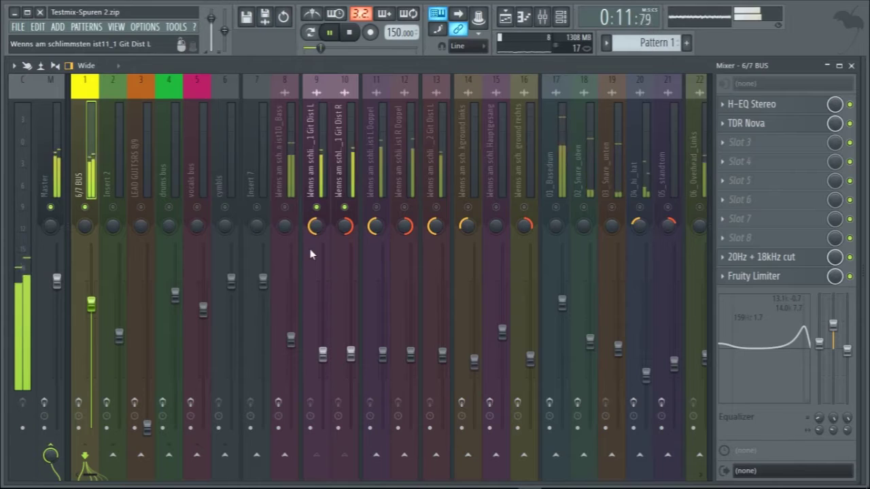
key(space)
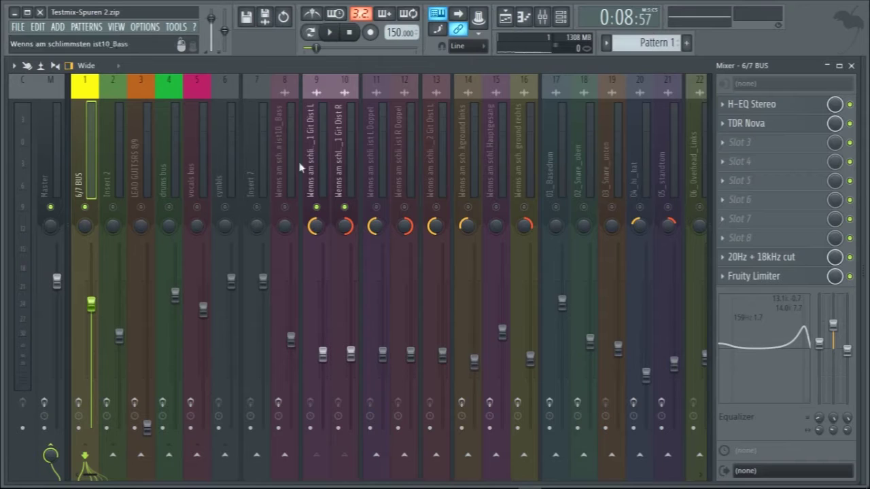
Compare the routing and effect slots of Git Dist L and the cymbls track with those of the 6/7 BUS.
click(324, 163)
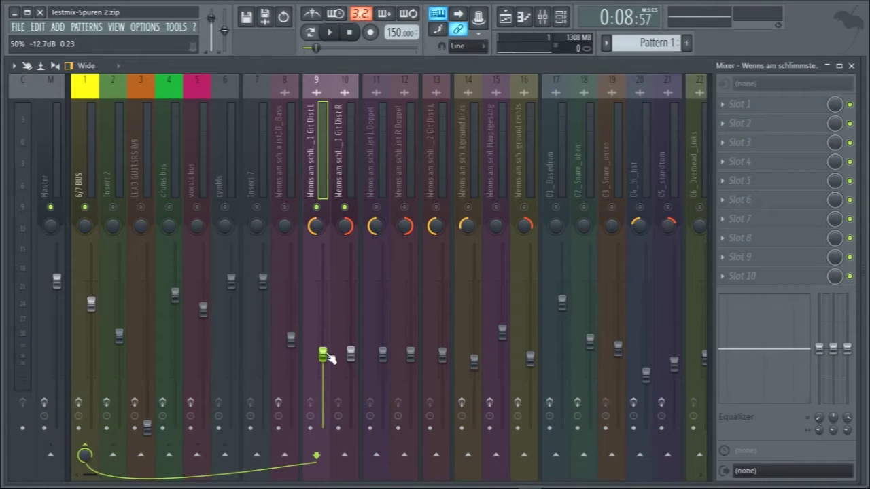
click(89, 177)
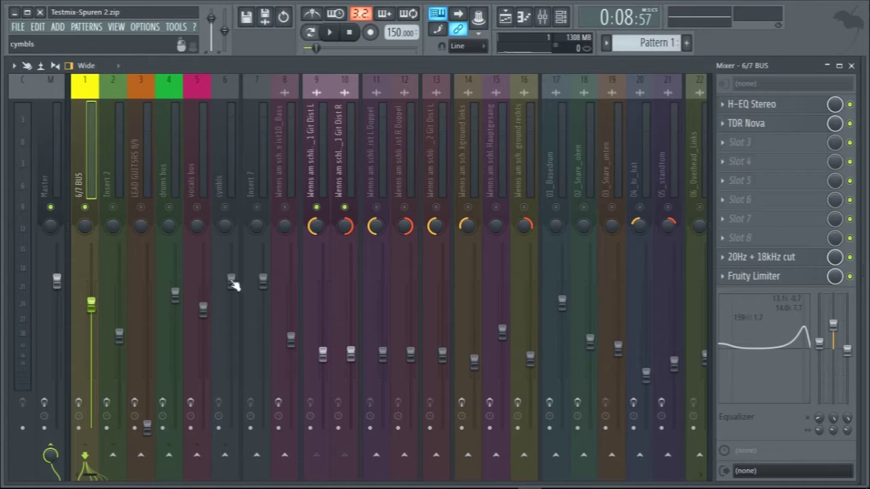
click(248, 175)
click(233, 175)
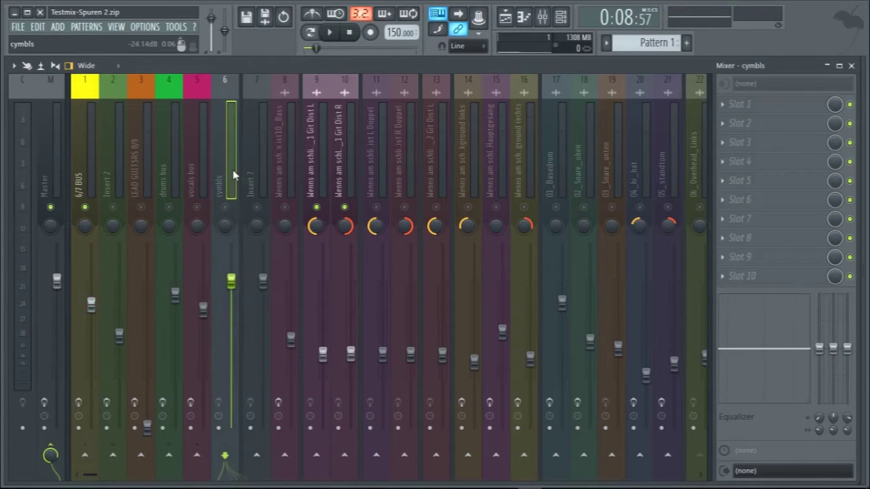
click(250, 177)
click(237, 174)
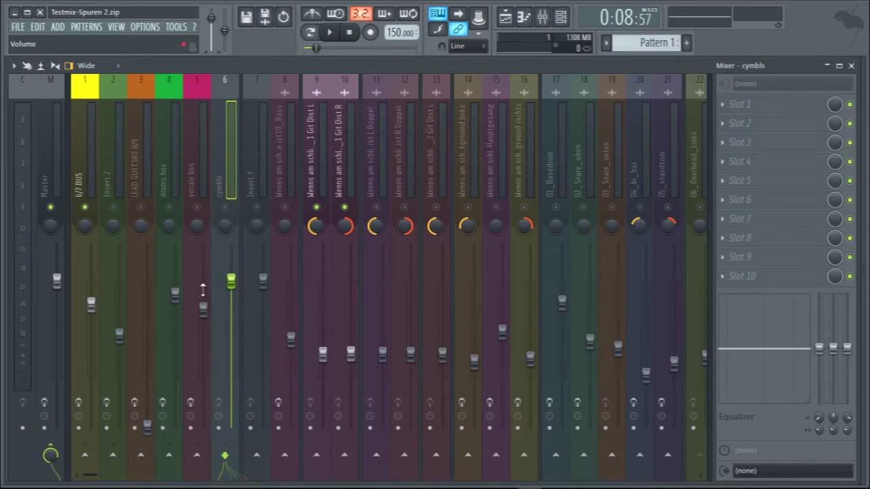
click(88, 145)
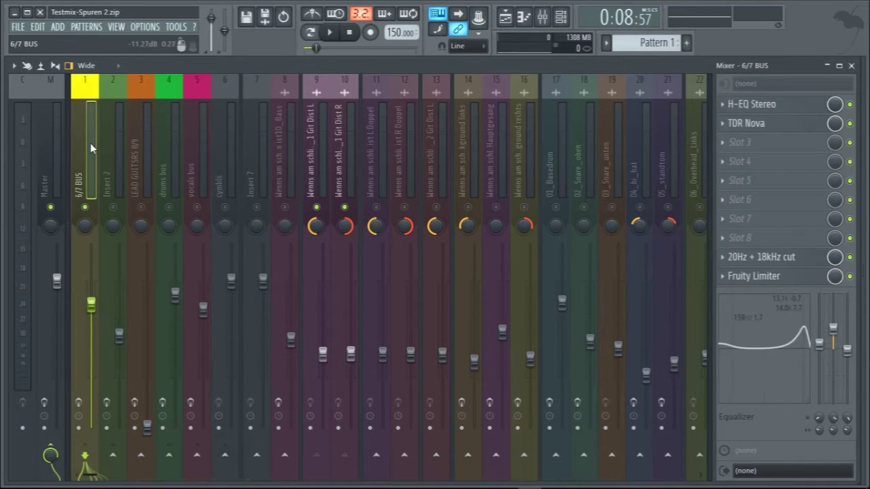
Select the bus tracks 1 to 5 and tracks 9 to 16 as groups, and compare the Git Dist tracks with the 6/7 BUS.
drag(98, 157, 190, 177)
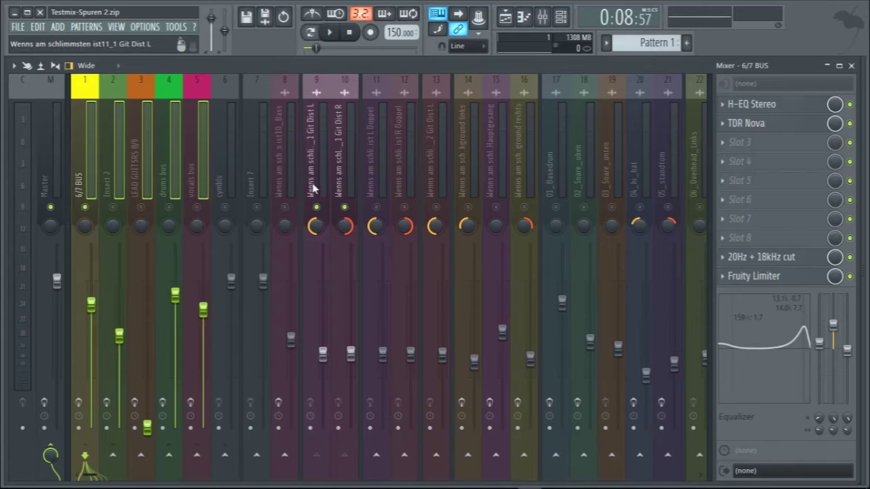
drag(310, 188, 532, 186)
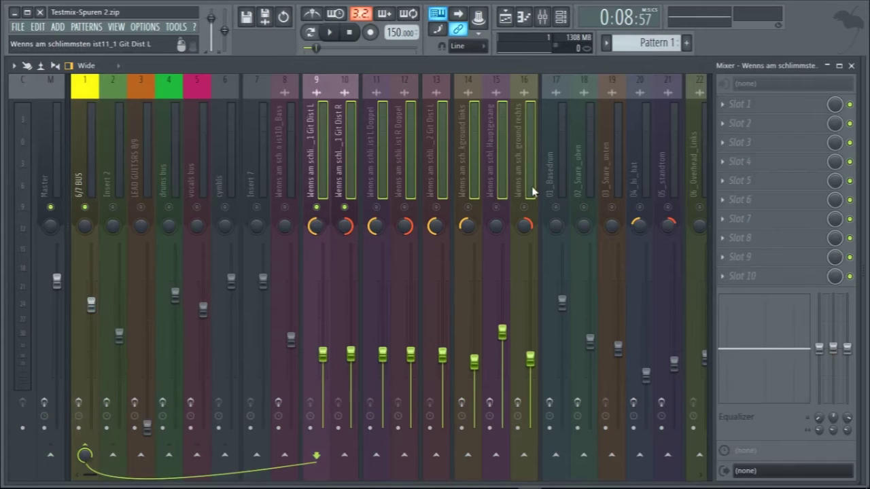
click(342, 166)
click(315, 171)
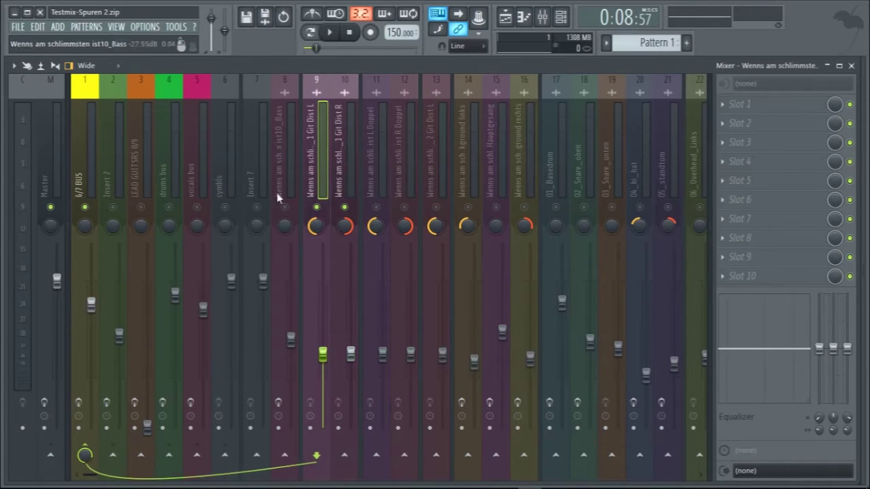
click(90, 171)
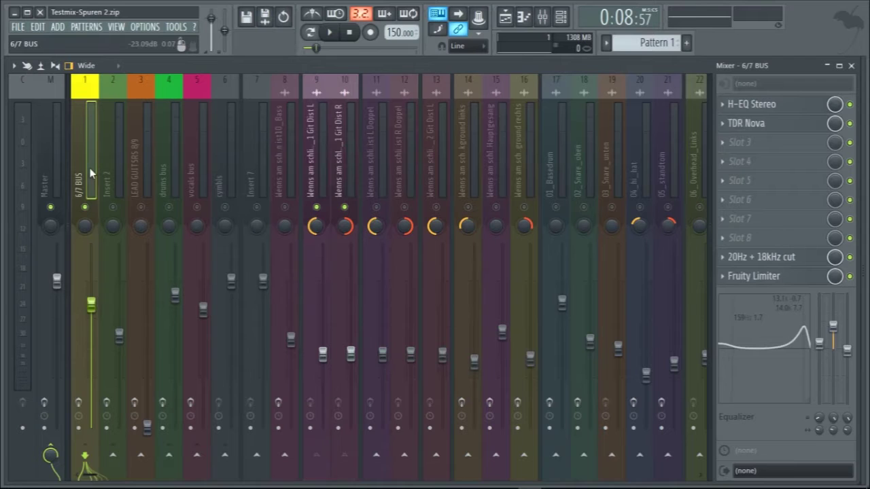
click(337, 182)
click(327, 181)
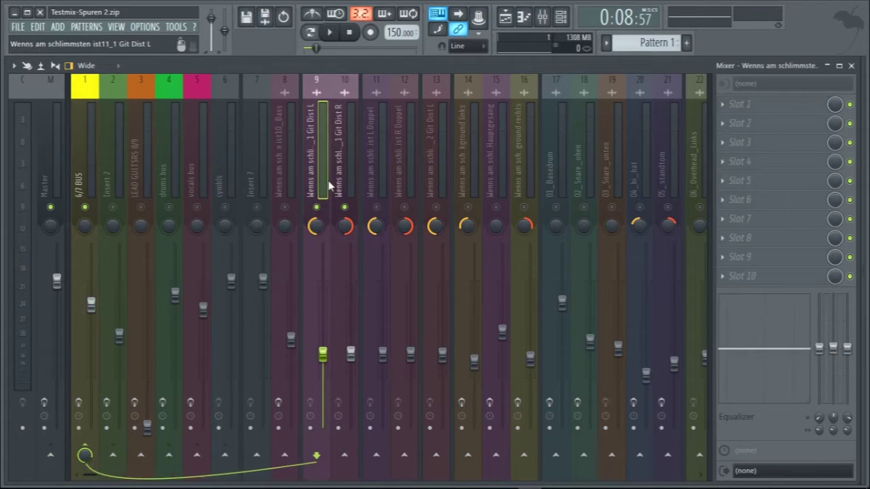
click(341, 181)
click(90, 173)
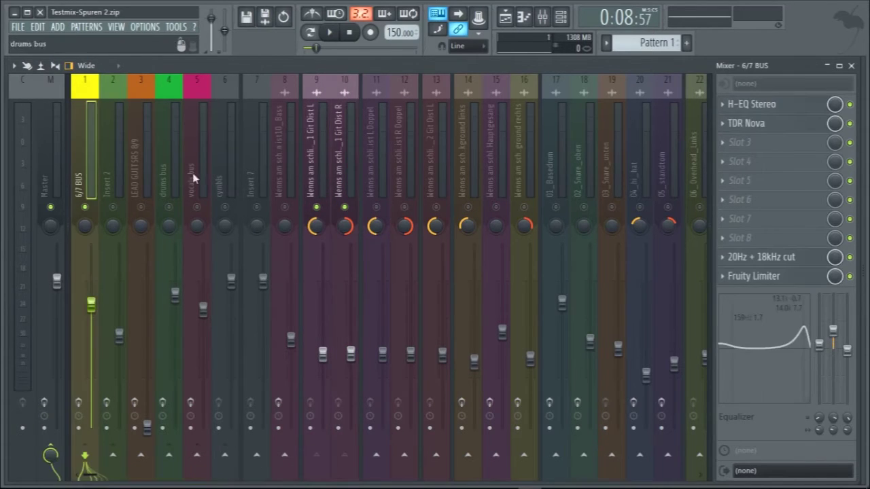
Switch the solo to the Git Dist L and R Doppel tracks with Insert 2, mute the 6/7 BUS and its guitars, and play briefly.
click(401, 156)
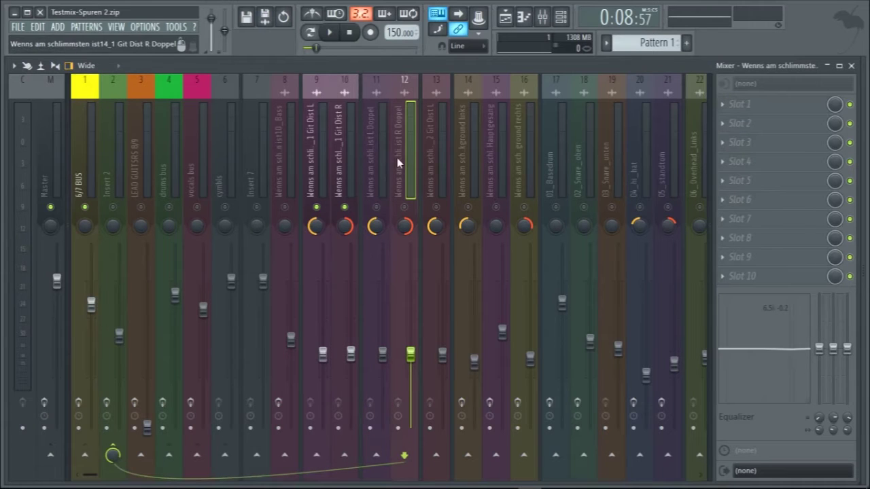
key(space)
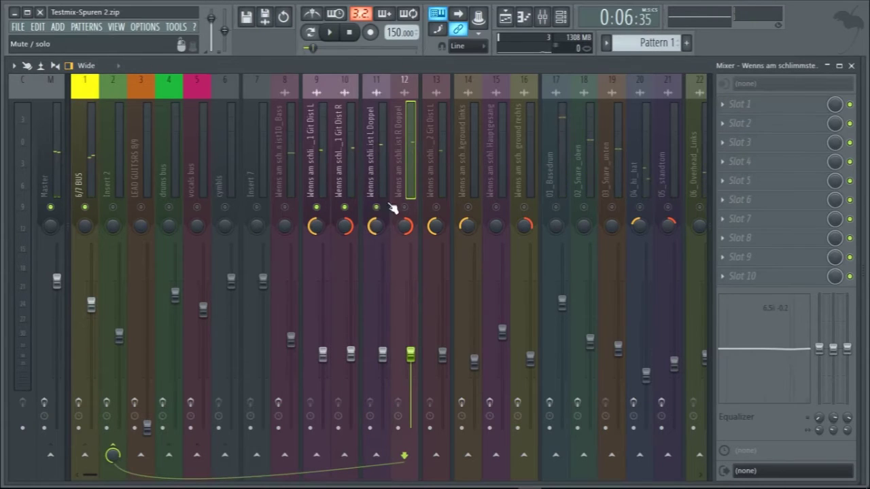
click(315, 207)
click(345, 207)
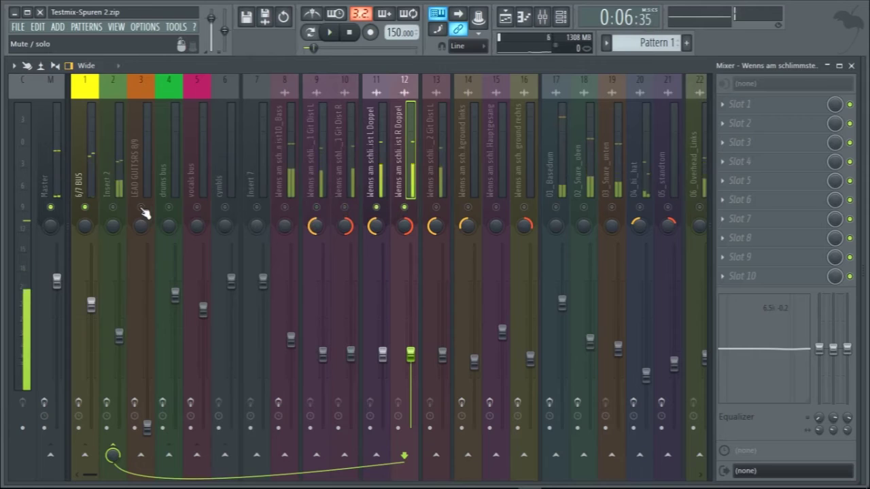
click(113, 208)
click(84, 207)
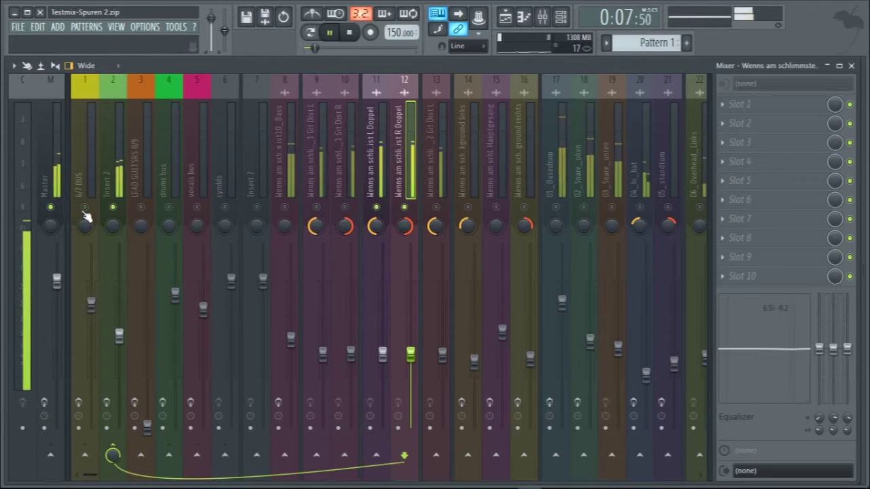
key(space)
Examine the routing of the Git Dist L and R Doppel tracks into Insert 2.
click(387, 160)
click(394, 159)
click(385, 156)
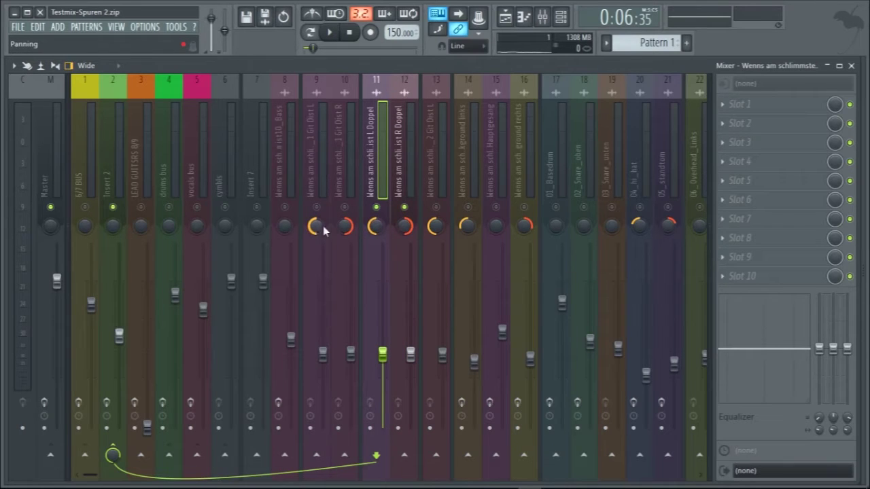
click(117, 158)
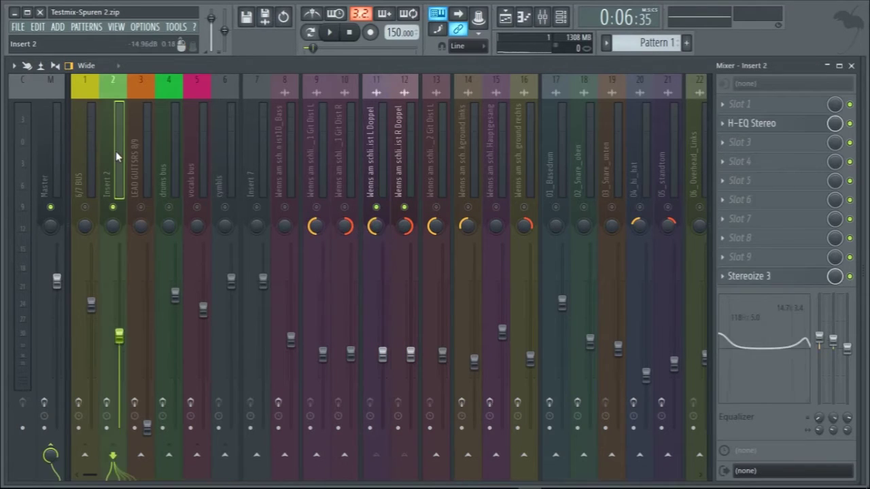
View the settings of the Stereoize 3 and H-EQ Stereo plugins on Insert 2 one after the other.
click(767, 277)
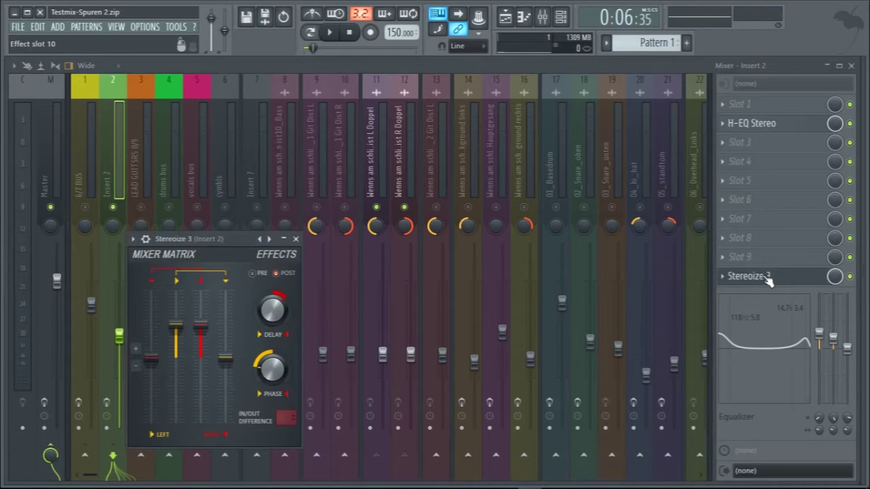
click(766, 278)
click(730, 123)
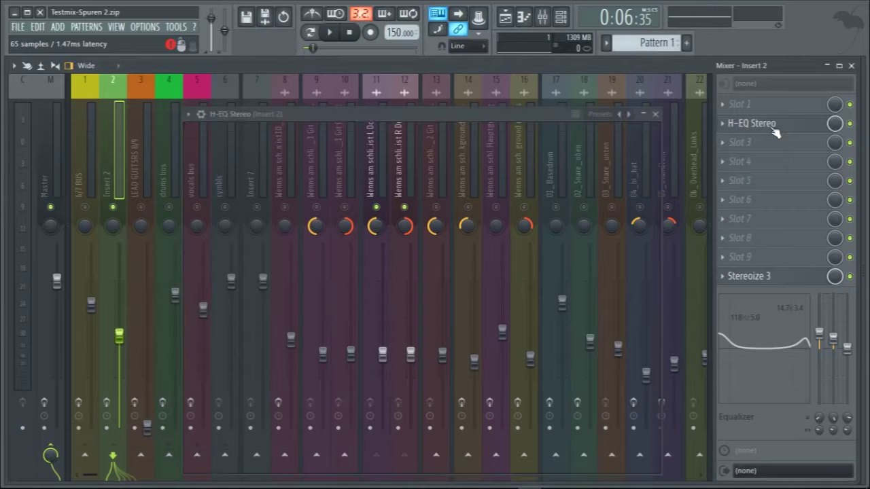
click(730, 123)
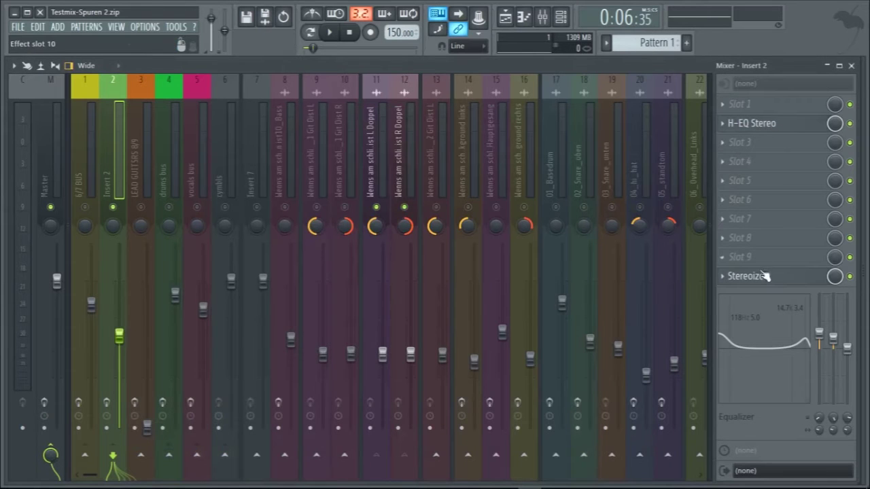
Play the soloed Git Dist L and R Doppel tracks through Insert 2, lowering the system volume to 60.
key(space)
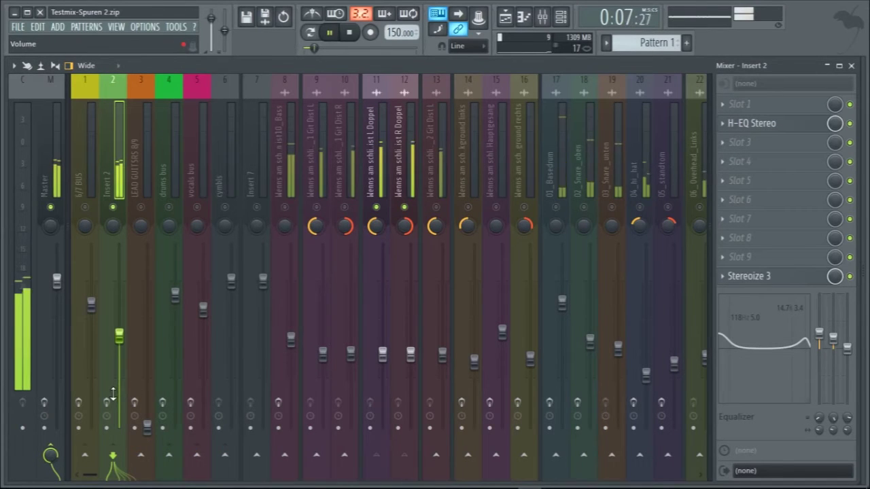
key(XF86AudioLowerVolume)
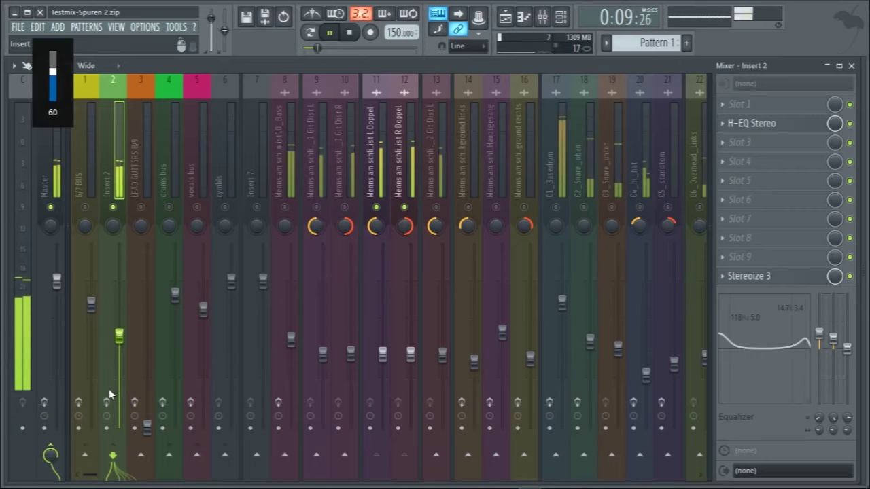
key(space)
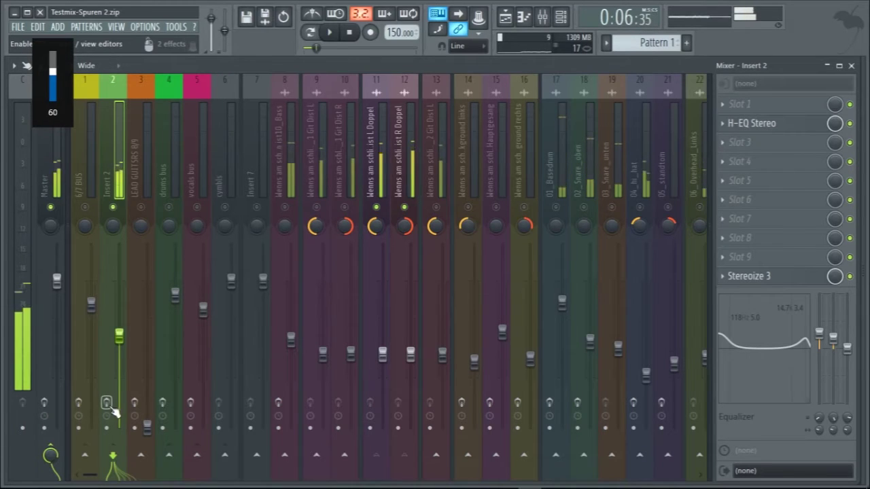
key(space)
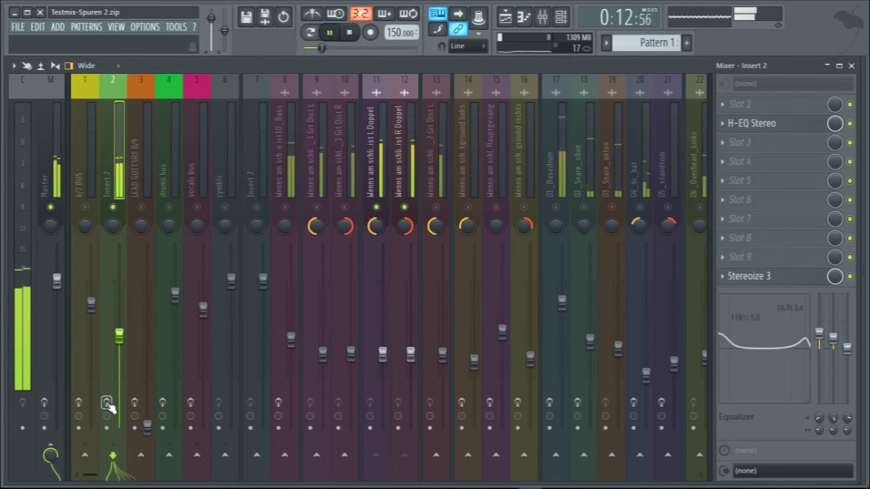
key(space)
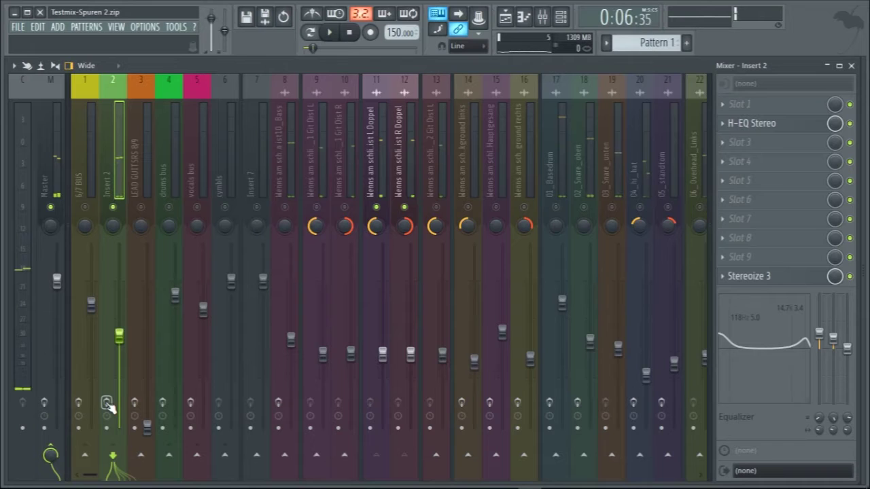
Bypass the effects on Insert 2 to compare the sound, and view its H-EQ Stereo settings.
click(107, 402)
key(space)
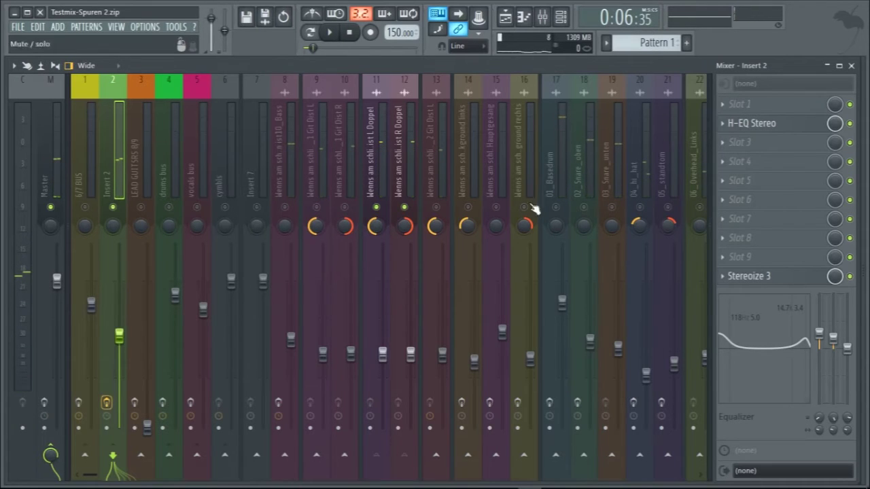
click(770, 122)
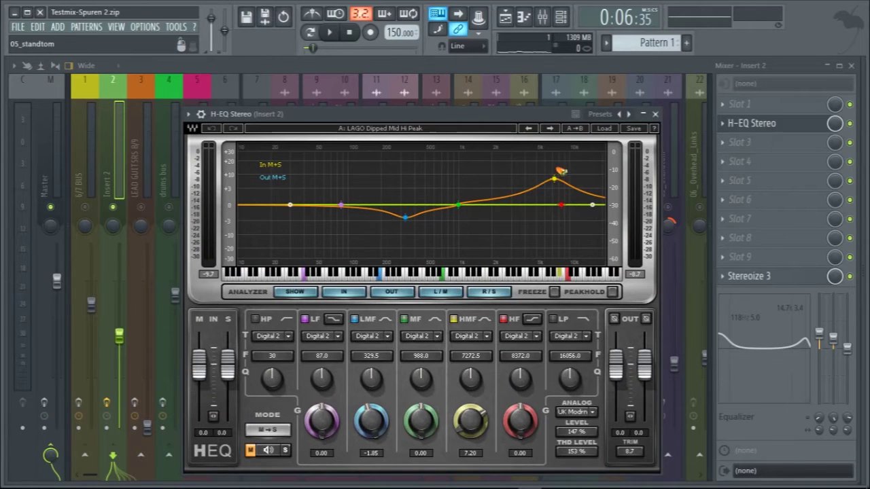
click(654, 114)
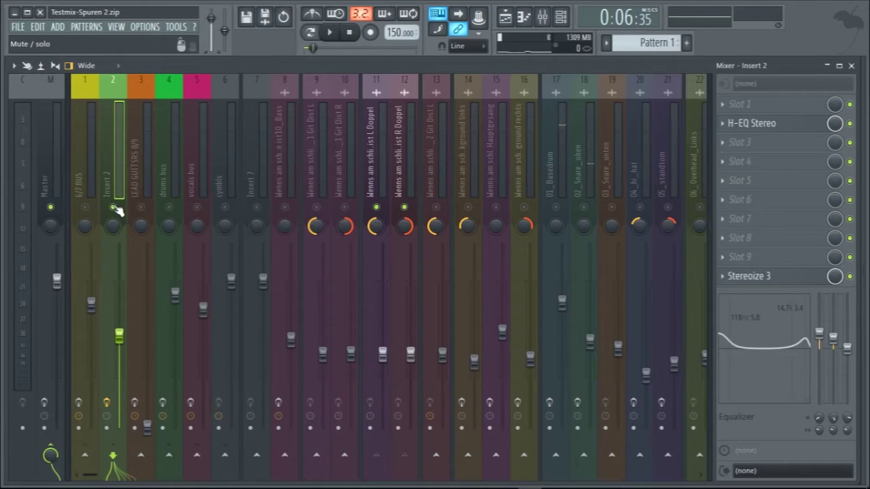
Switch the solo from the two Doppel guitars to the 2 Git Dist L track, play it briefly, and check its routing against the Master.
click(434, 179)
click(437, 207)
click(404, 207)
click(378, 207)
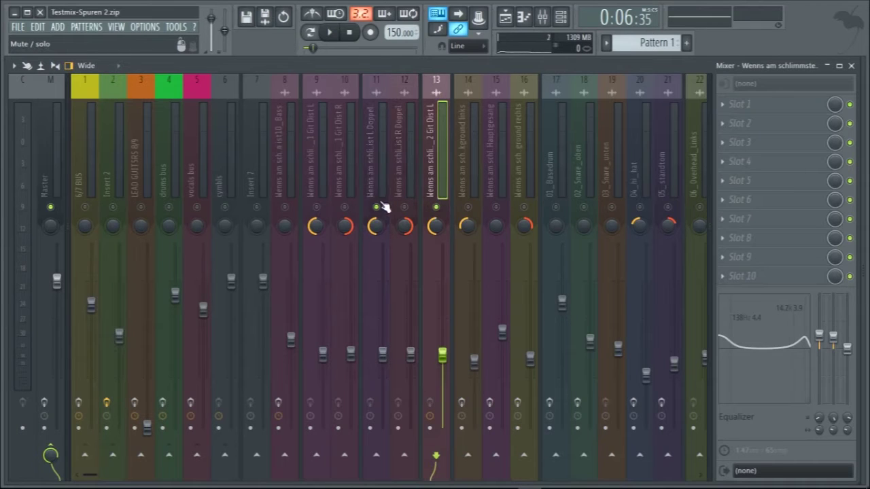
key(space)
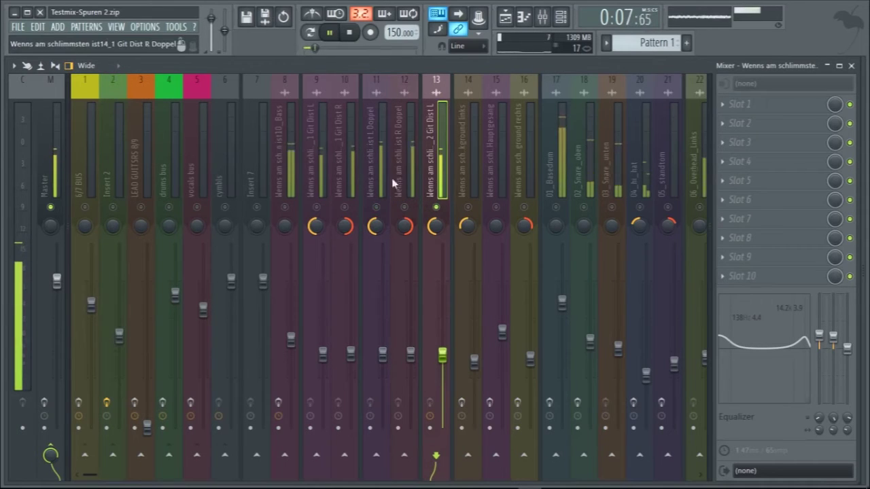
key(space)
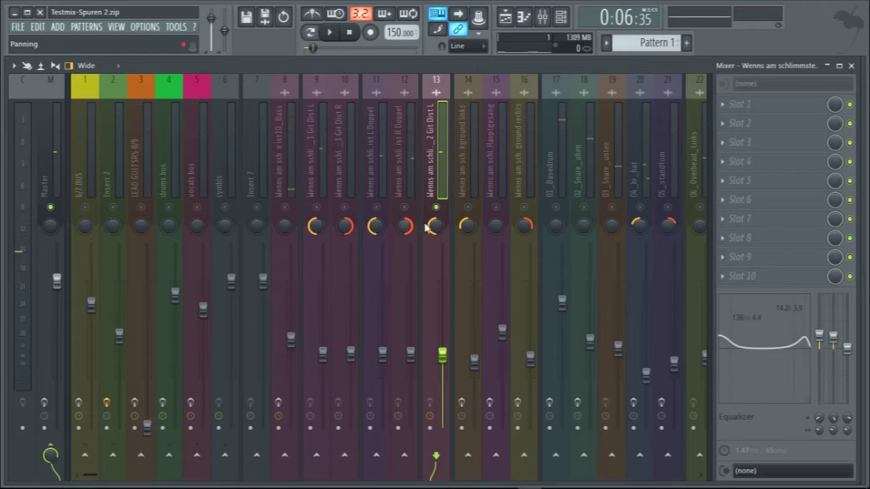
click(51, 155)
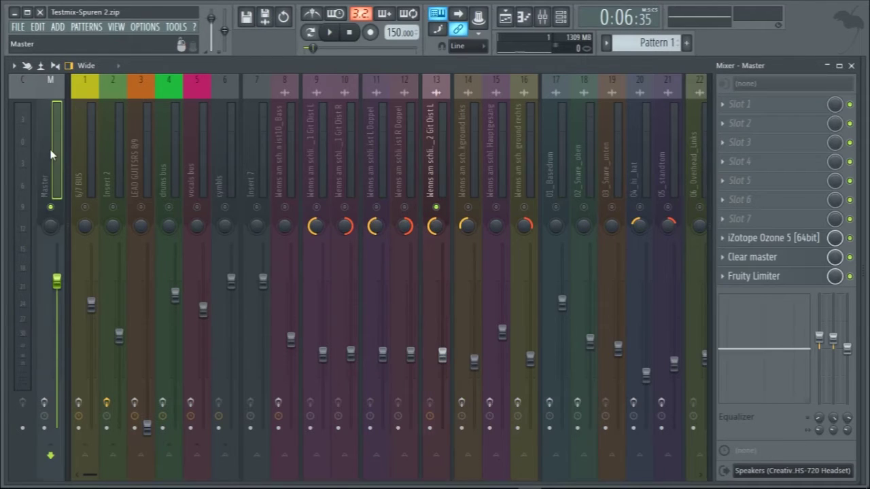
click(442, 180)
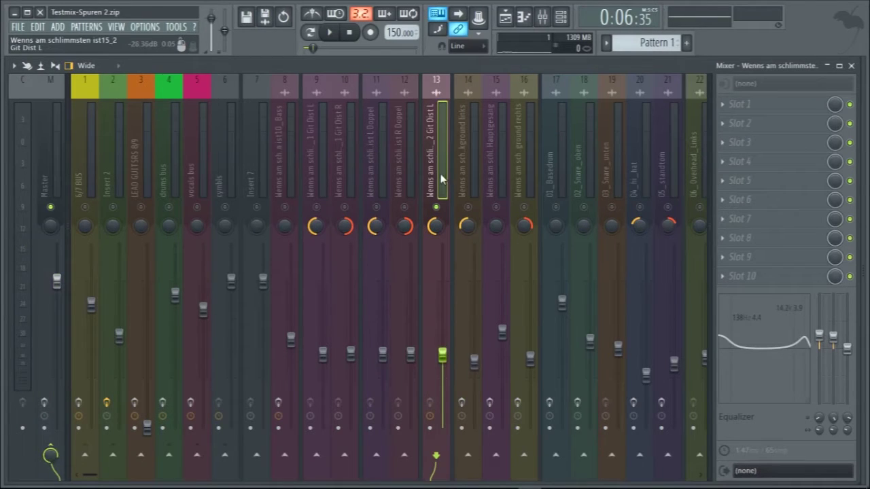
Move the playback position to bar 18 in the playlist and play the soloed 2 Git Dist L track briefly from there.
drag(90, 478, 167, 476)
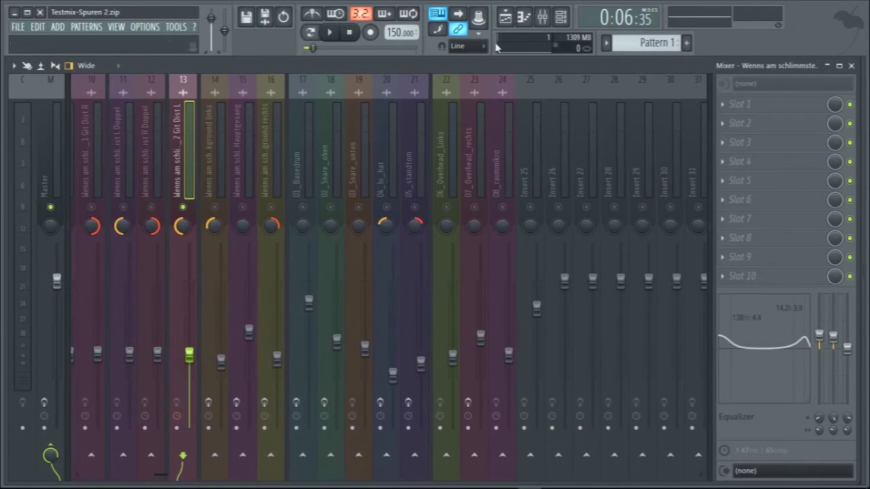
click(505, 16)
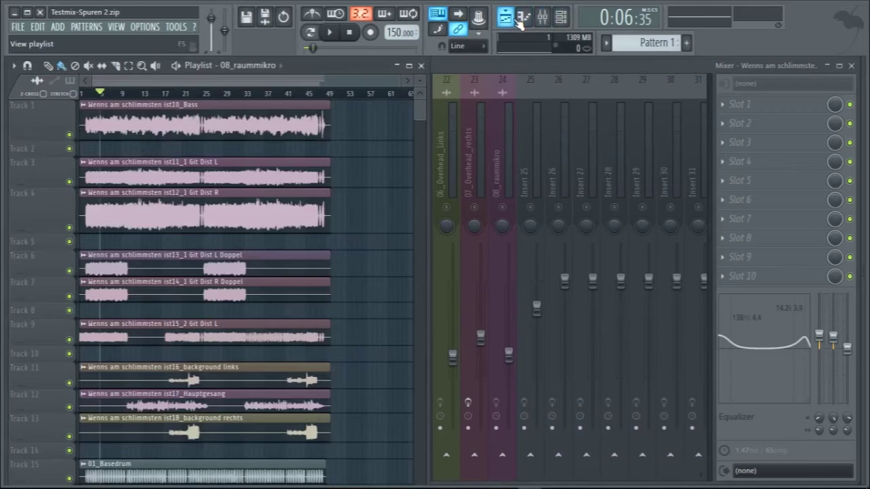
scroll(138, 203, down, 2)
click(133, 95)
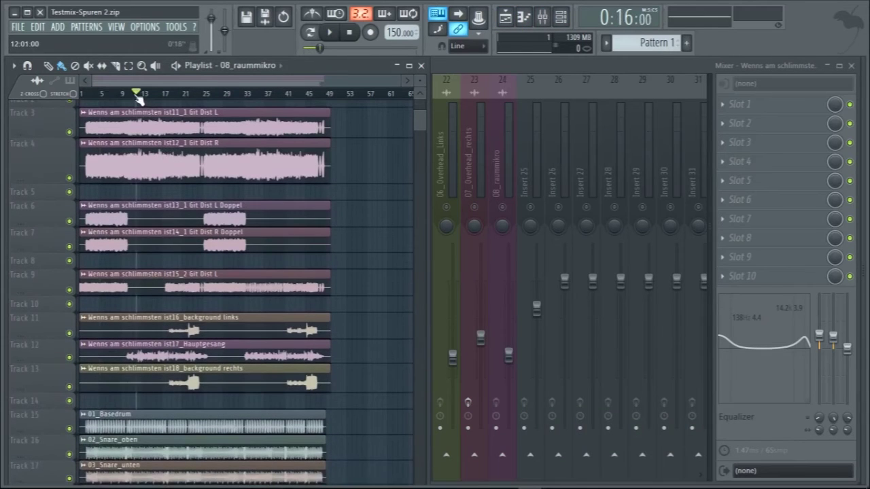
drag(130, 95, 175, 98)
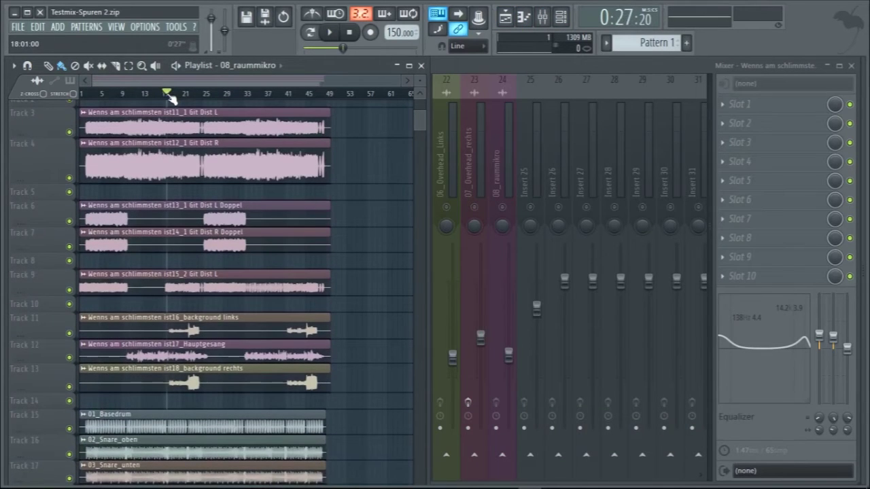
click(402, 66)
key(space)
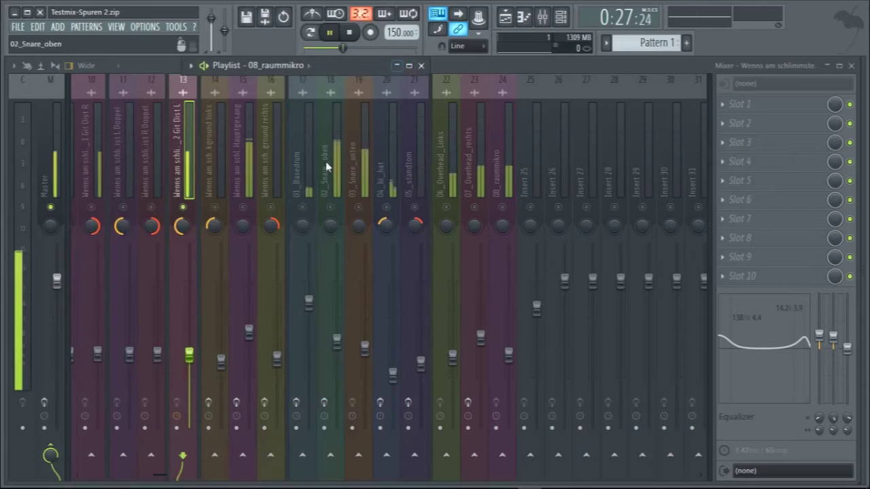
key(space)
Switch the solo to the Hauptgesang track with the vocals bus, and play the lead vocal while inspecting its routing.
drag(159, 473, 87, 474)
click(201, 208)
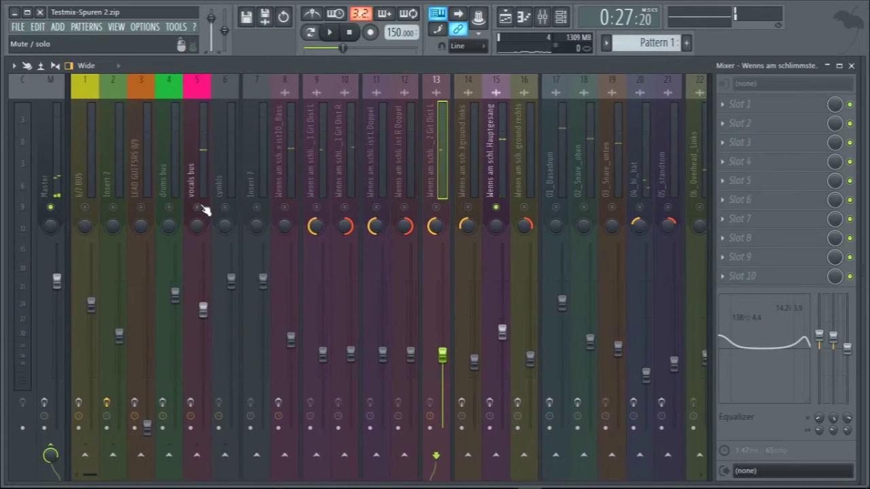
key(space)
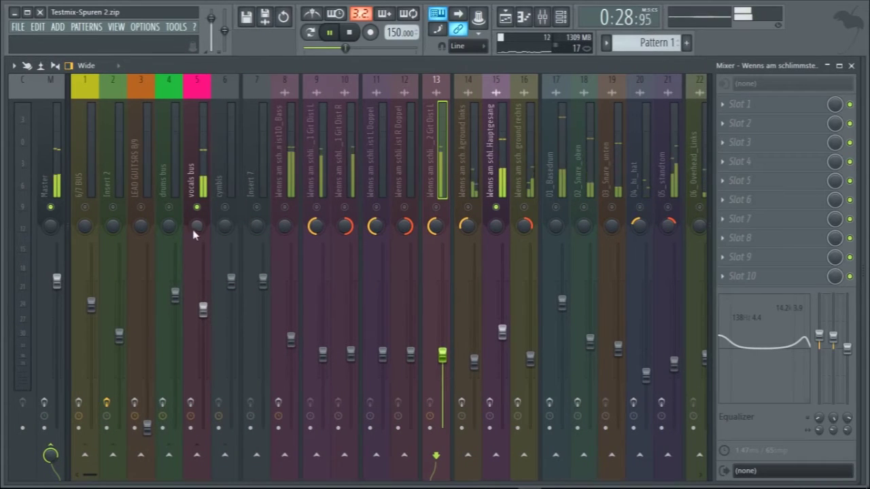
click(506, 162)
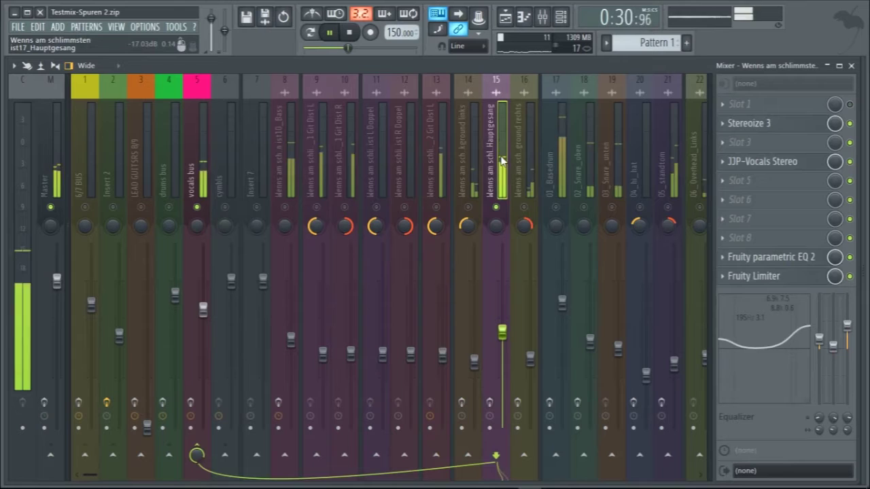
key(space)
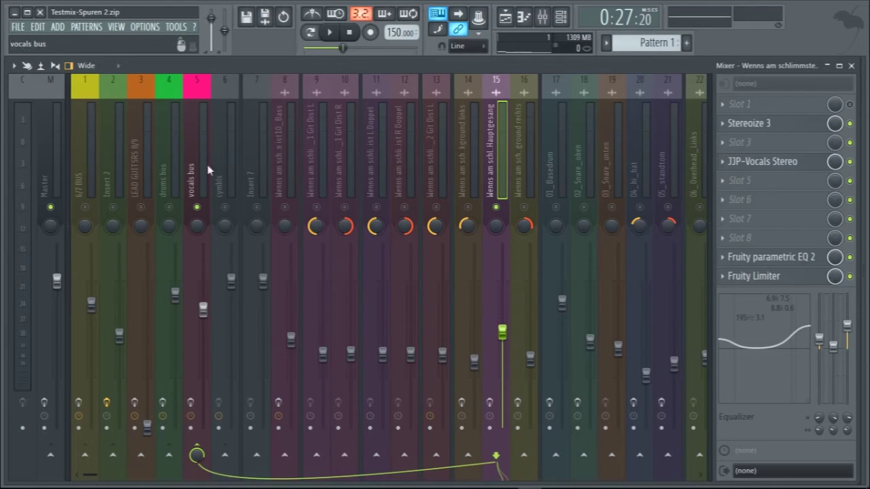
Compare the Hauptgesang track with the vocals bus, and view the bus's JJP-Vocals Stereo and Fruity Limiter effects.
click(191, 170)
click(497, 163)
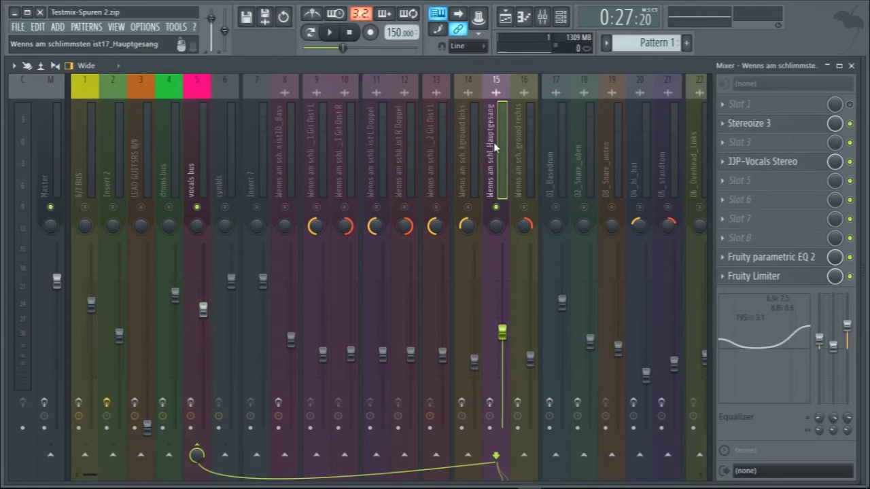
click(203, 173)
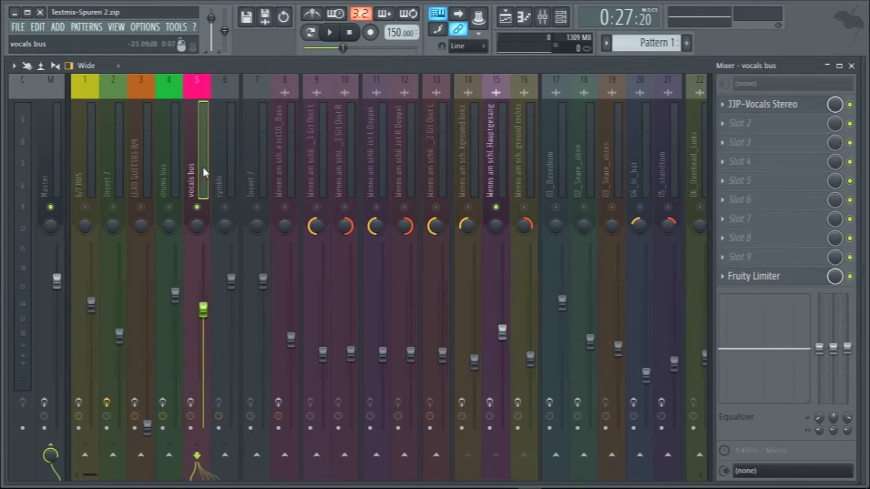
click(791, 106)
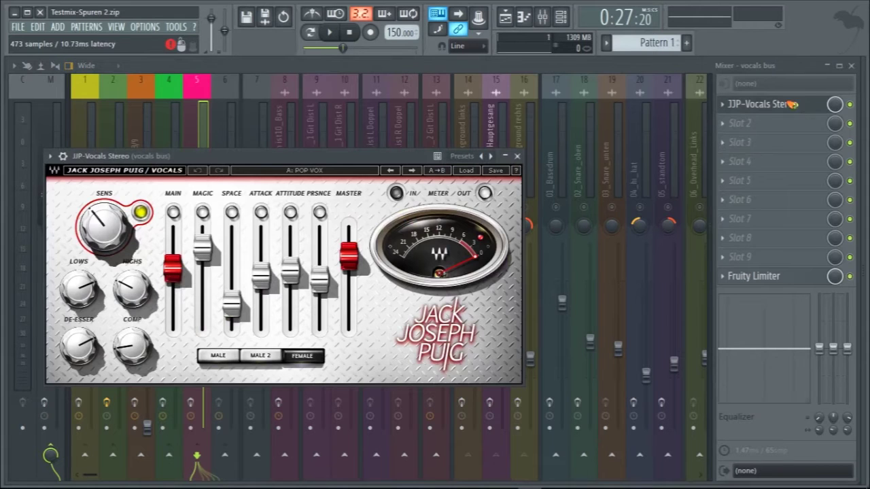
click(791, 105)
click(791, 283)
click(792, 283)
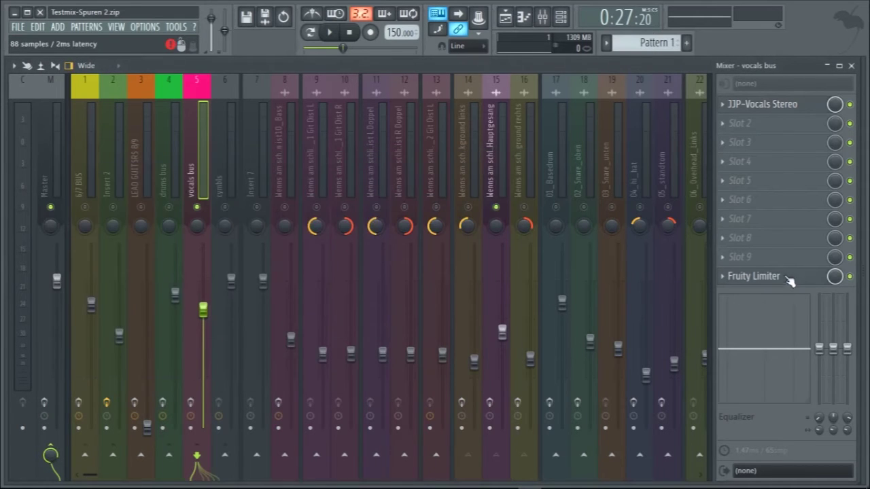
Bypass the effects on the vocals bus, and view the Stereoize 3 and JJP-Vocals Stereo plugins on the Hauptgesang track.
click(191, 403)
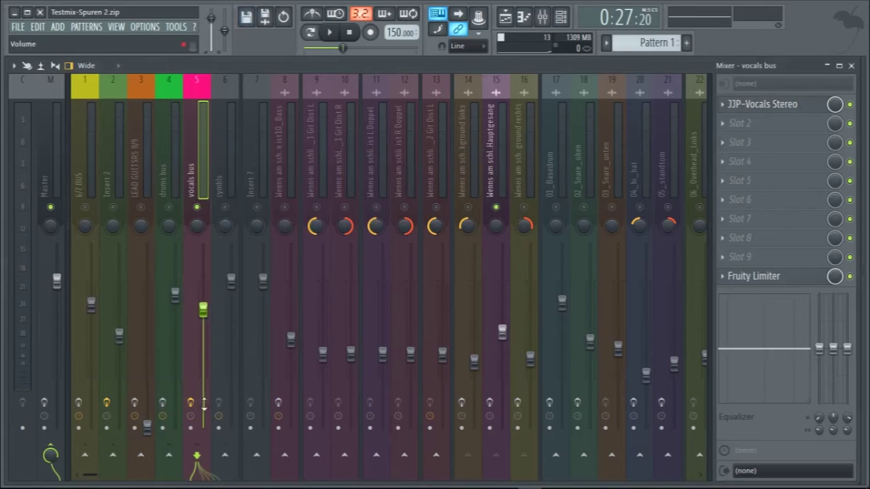
click(487, 136)
click(748, 123)
click(750, 123)
click(761, 161)
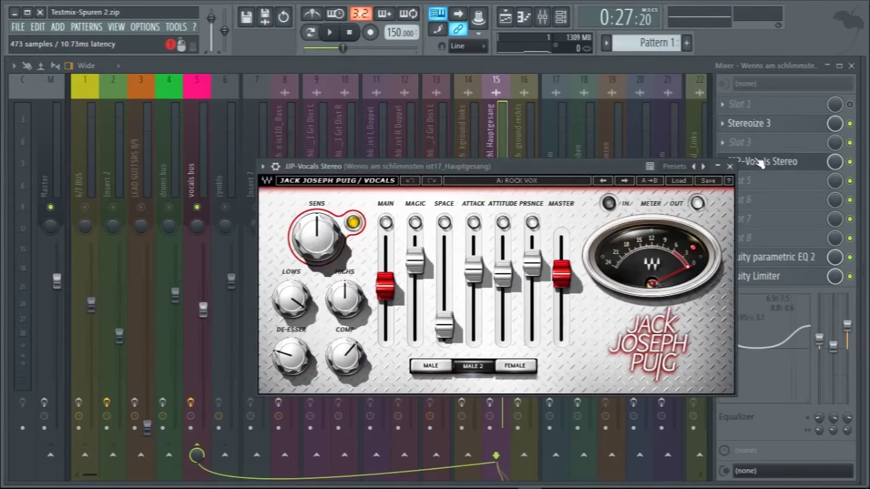
click(761, 161)
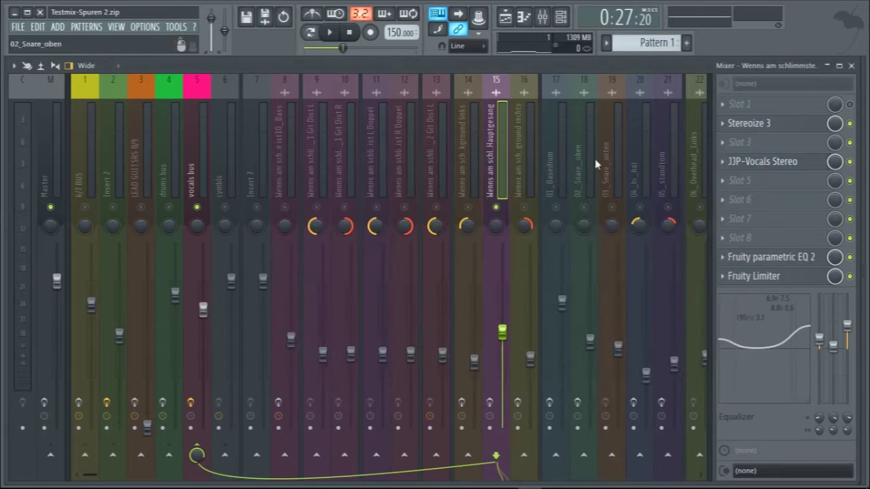
View the settings of Fruity parametric EQ 2 and Fruity Limiter on the Hauptgesang track.
click(191, 175)
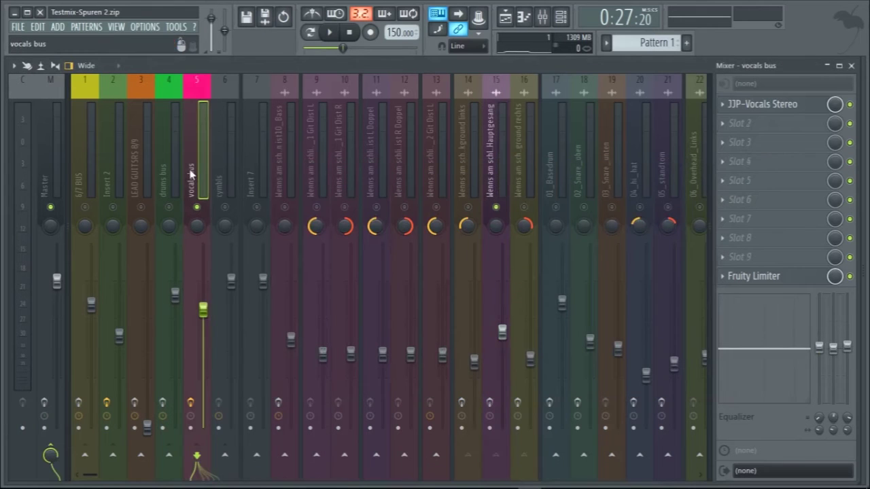
click(484, 156)
click(777, 258)
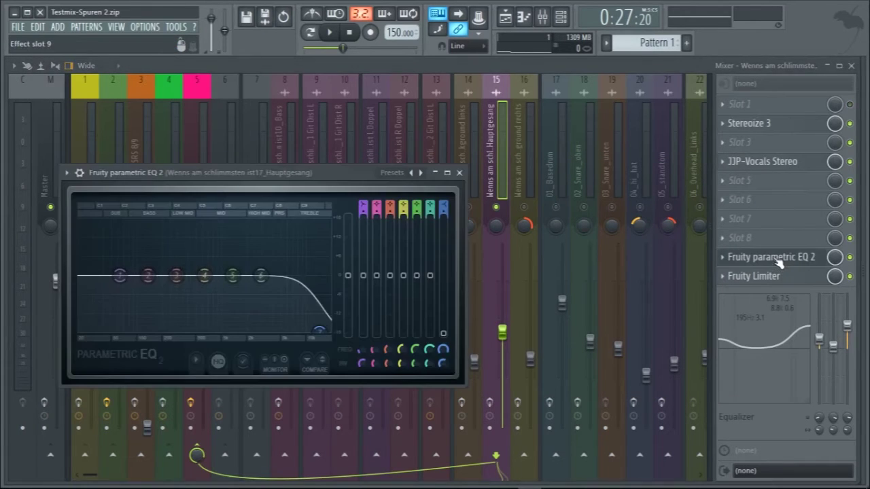
click(778, 261)
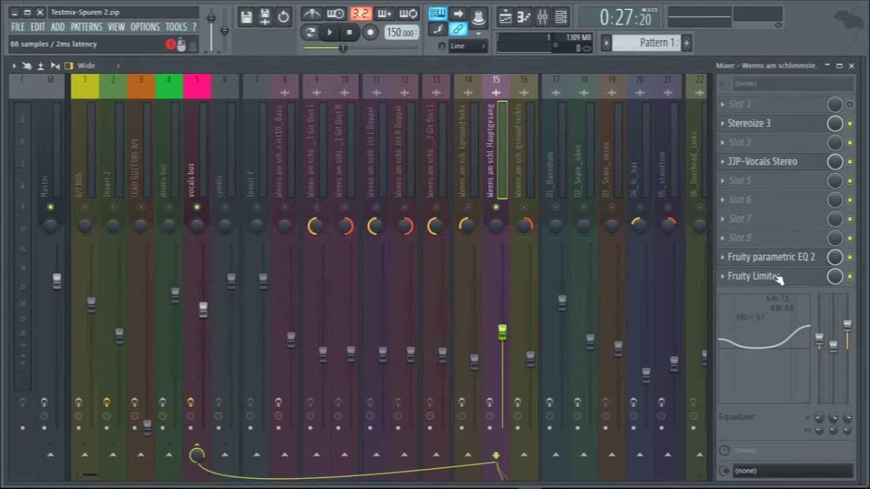
click(775, 276)
click(775, 276)
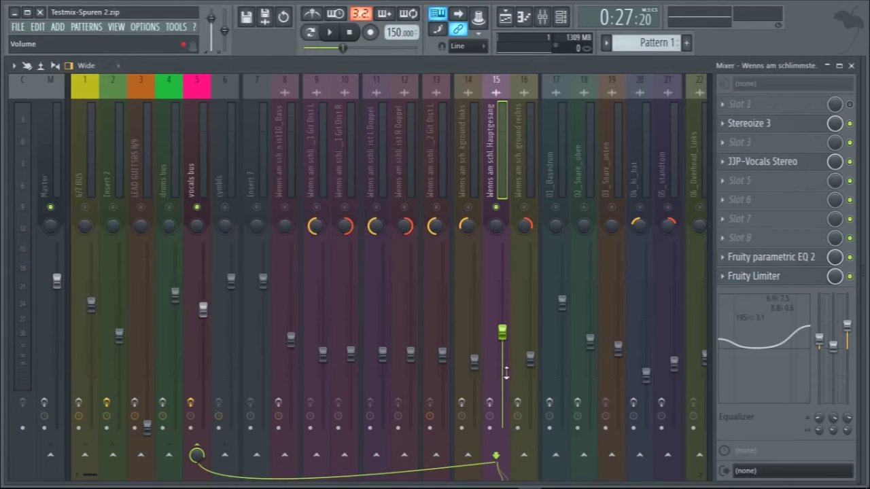
Play the Hauptgesang track with the vocals bus effects enabled, and replay it with the bus effects bypassed.
key(space)
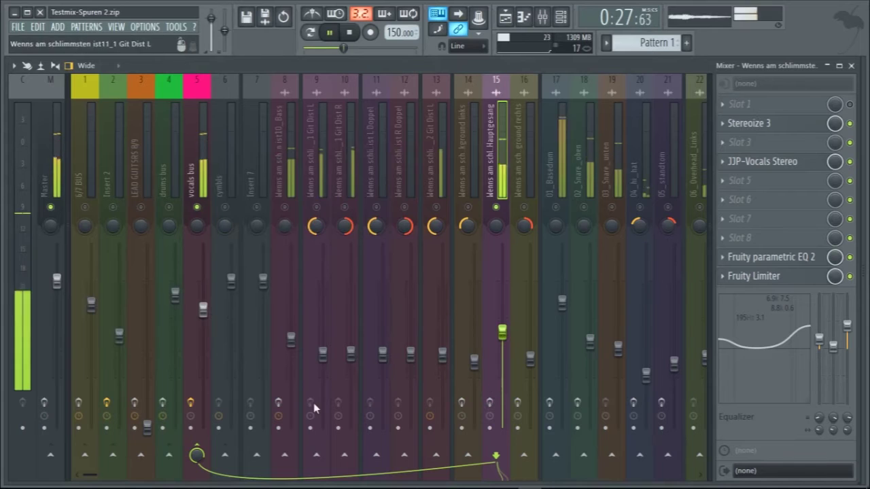
key(space)
key(space)
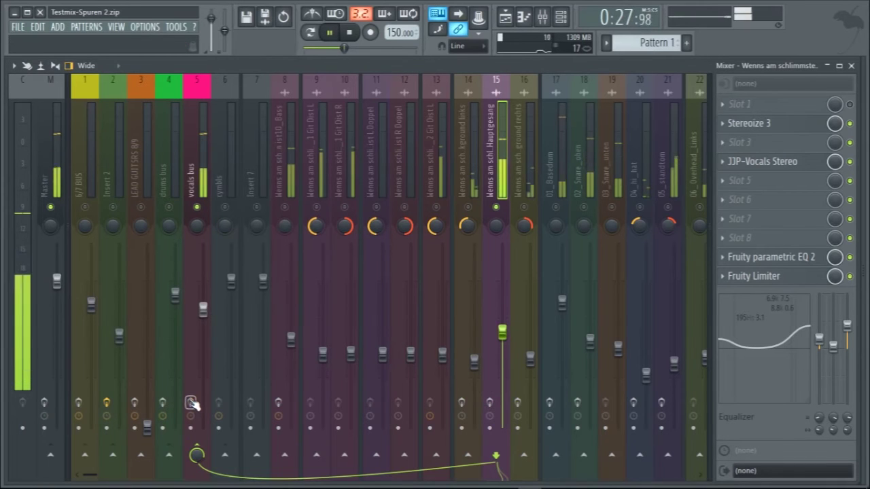
Vary the Hauptgesang track's send level to the Reverb track during playback, and return to the drum tracks.
click(708, 324)
drag(613, 456, 614, 454)
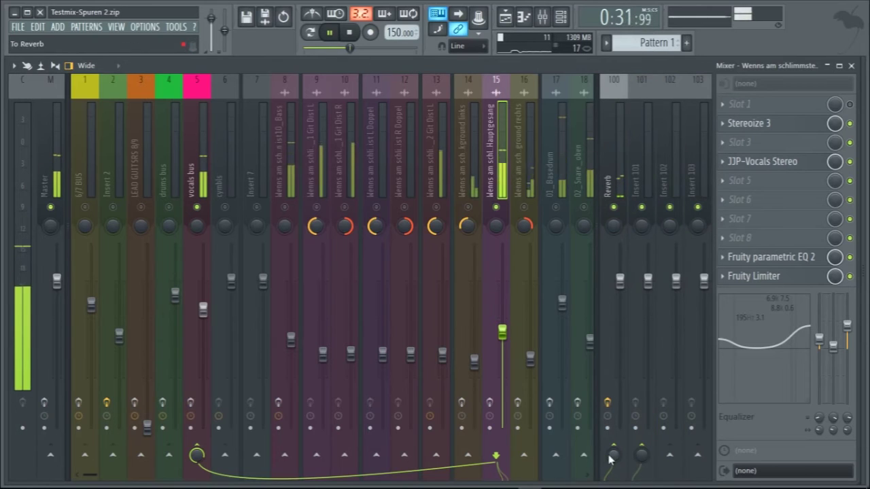
drag(614, 461, 613, 445)
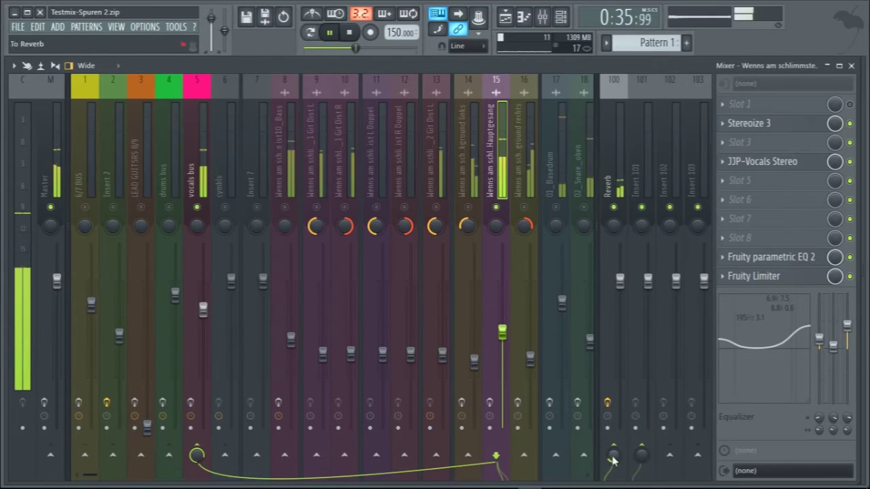
click(595, 116)
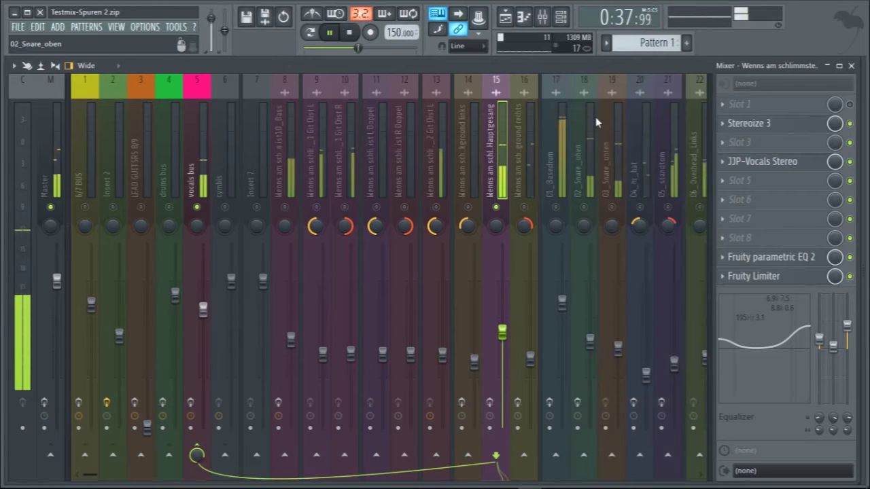
key(space)
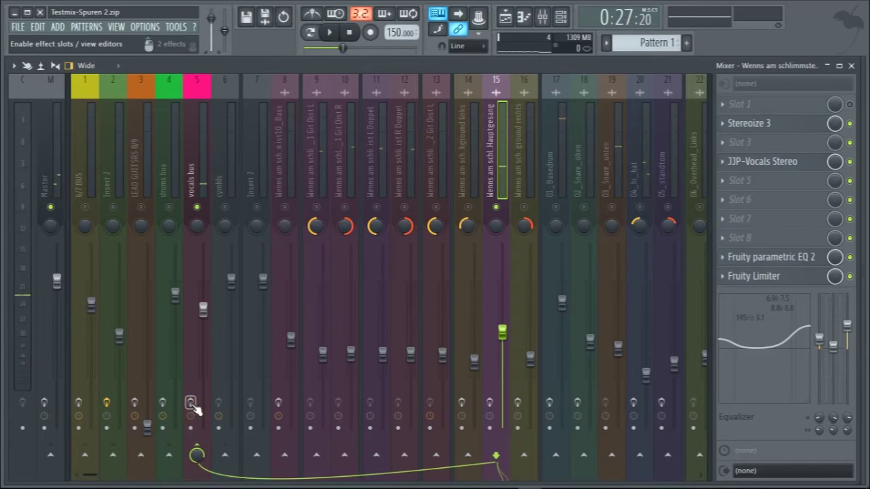
Re-enable the vocals bus effects and view the bus's JJP-Vocals Stereo plugin while the lead vocal plays.
click(201, 170)
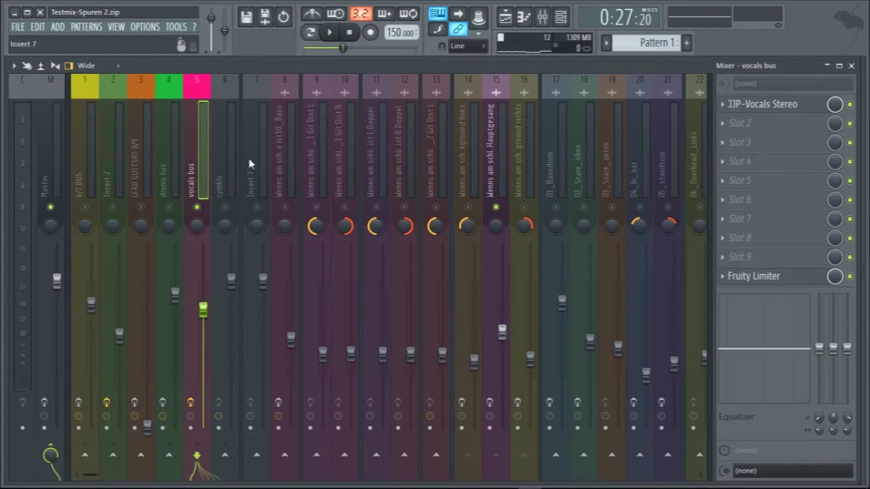
click(498, 168)
click(200, 146)
key(space)
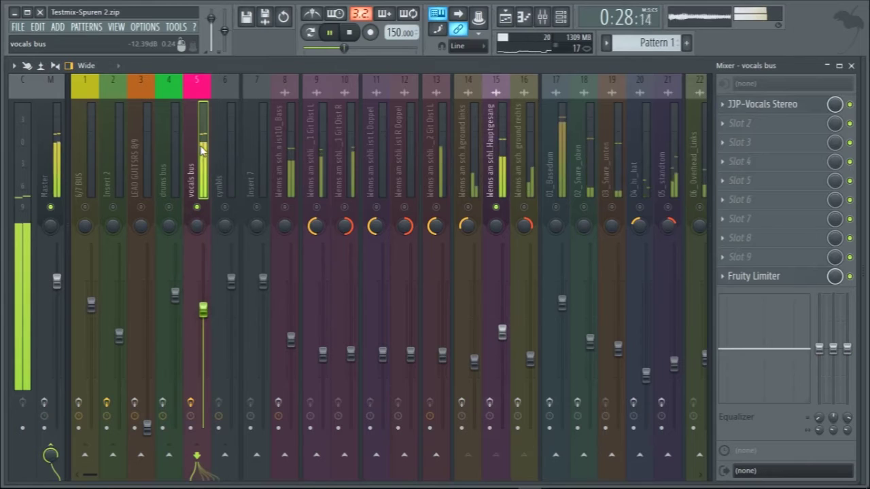
click(761, 109)
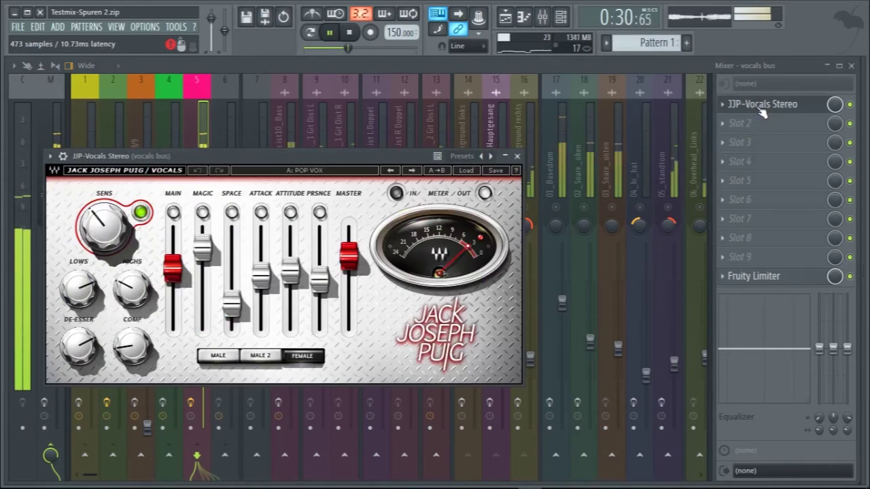
click(516, 157)
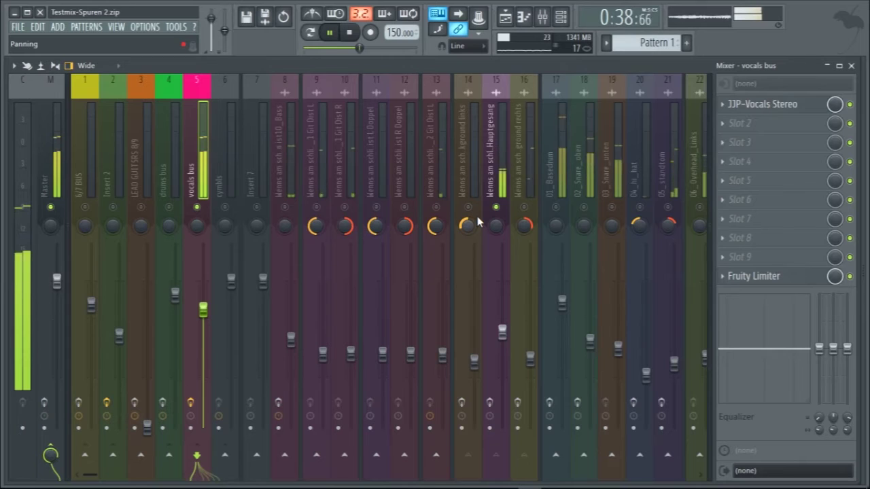
key(space)
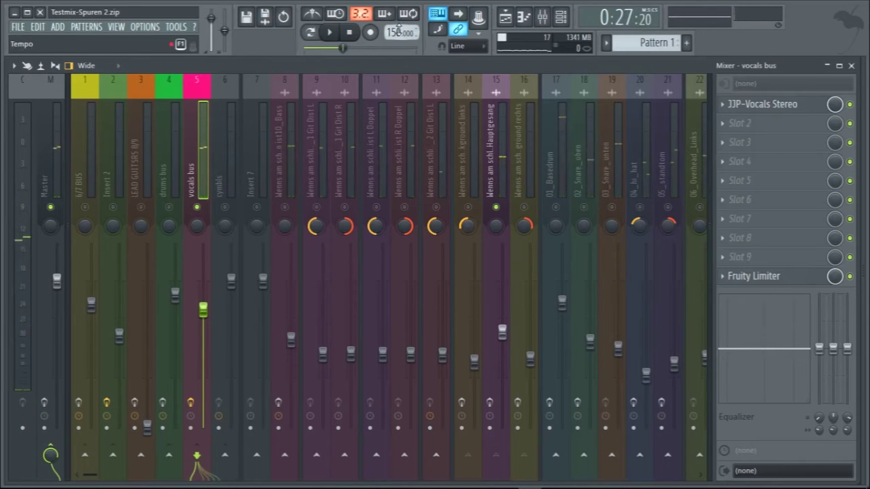
View the lead and background vocal clips in the playlist during a short playback, and return to the mixer.
click(507, 18)
click(506, 18)
click(506, 18)
click(410, 65)
key(space)
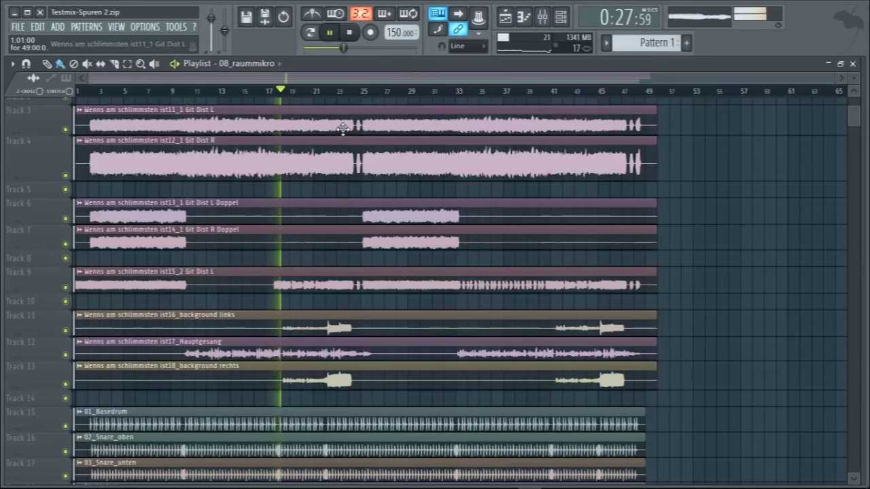
key(space)
click(855, 64)
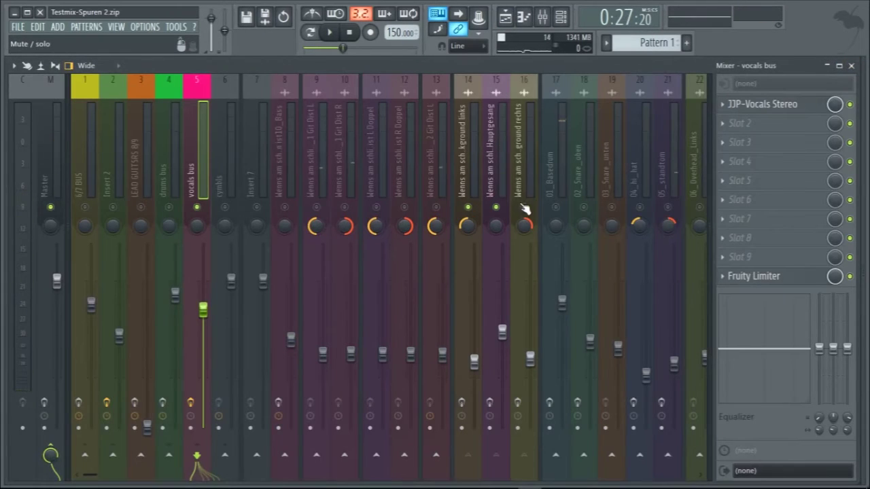
Unmute the background links and background rechts tracks alongside Hauptgesang, and play all three vocals together.
click(475, 163)
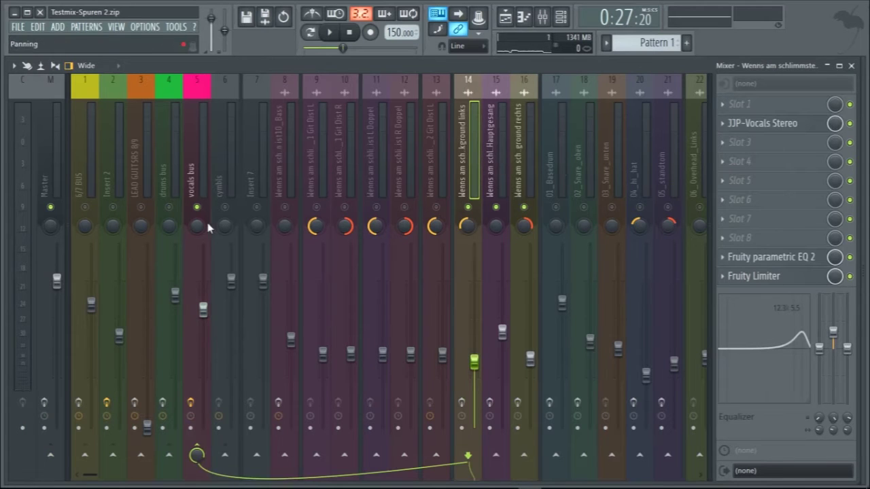
click(514, 196)
key(space)
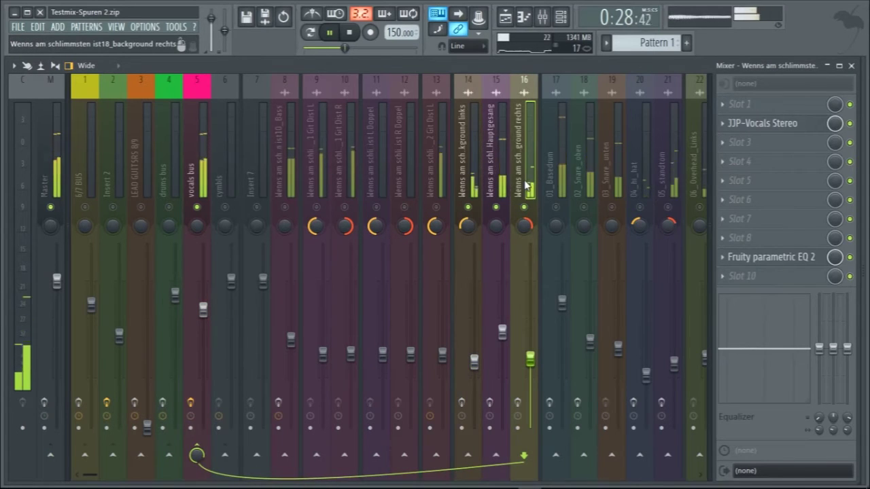
Isolate the background rechts track with the vocals bus, and compare its sound with the track's effects off and on.
click(497, 207)
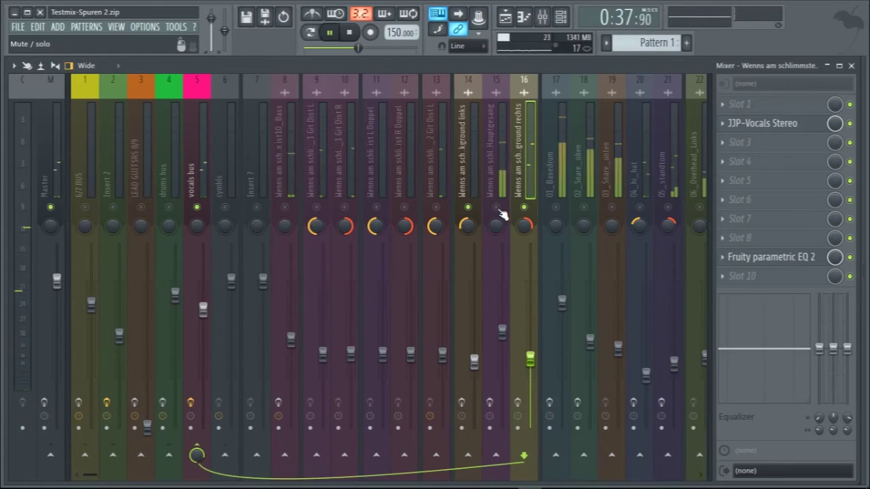
key(space)
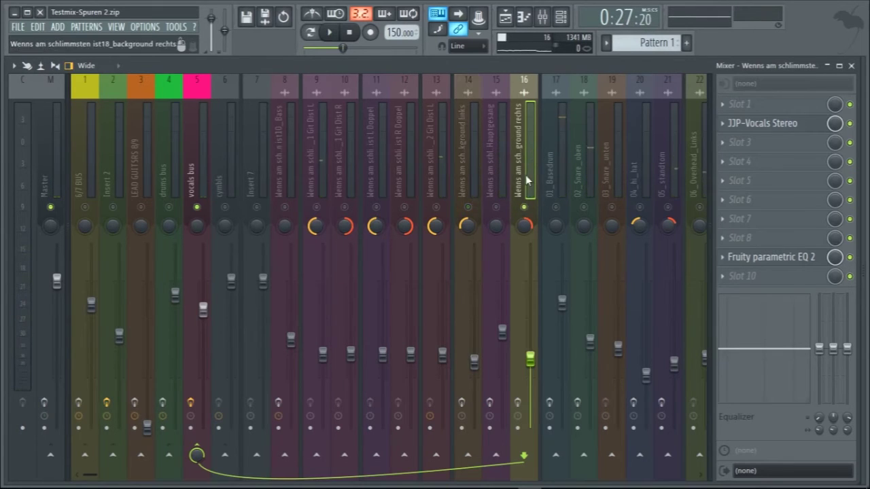
key(space)
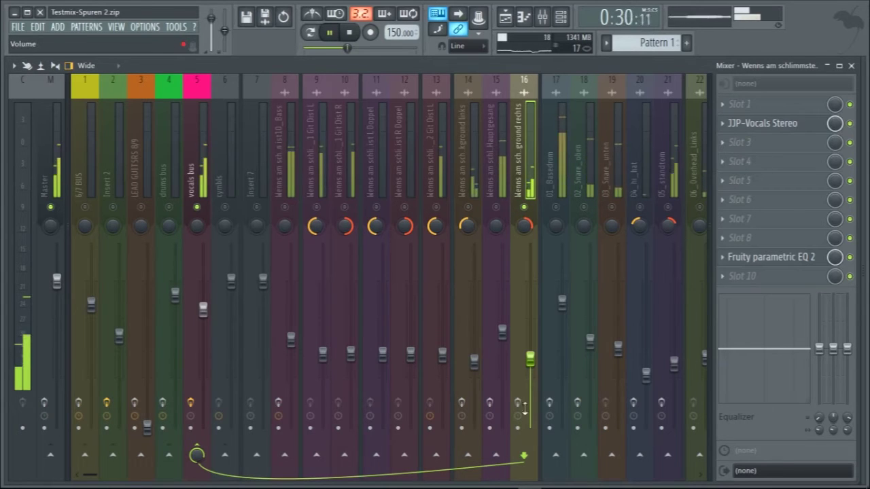
key(space)
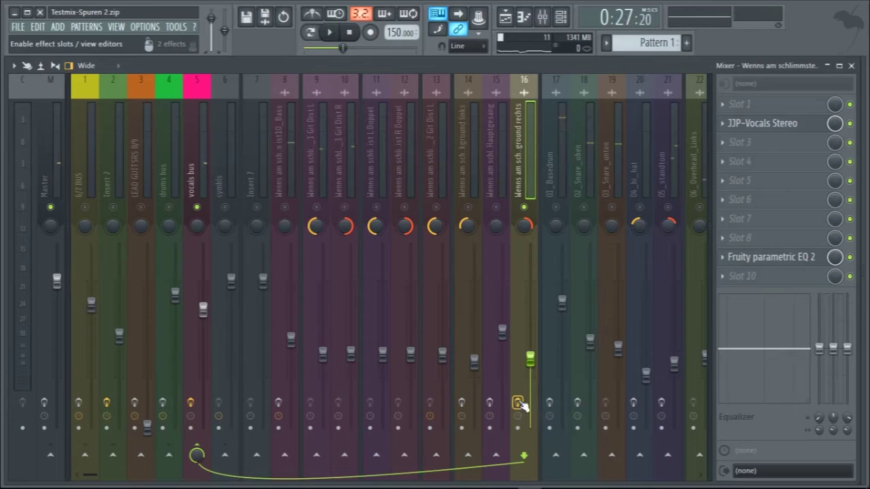
key(space)
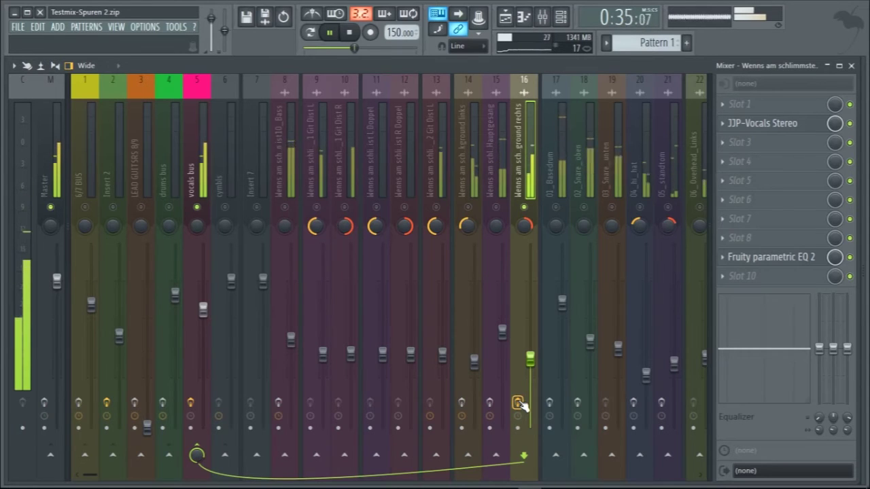
key(space)
View the JJP-Vocals Stereo and Fruity parametric EQ 2 settings on the background rechts track, including the EQ's band 2 cut.
click(790, 128)
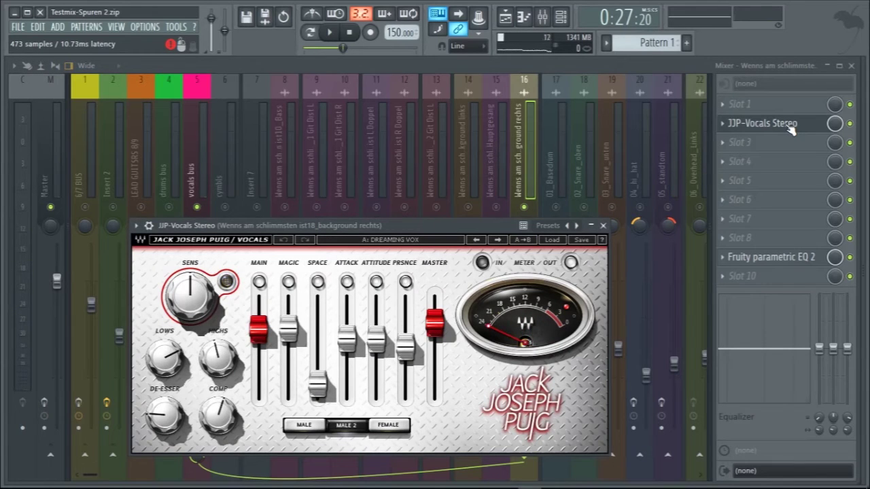
click(790, 128)
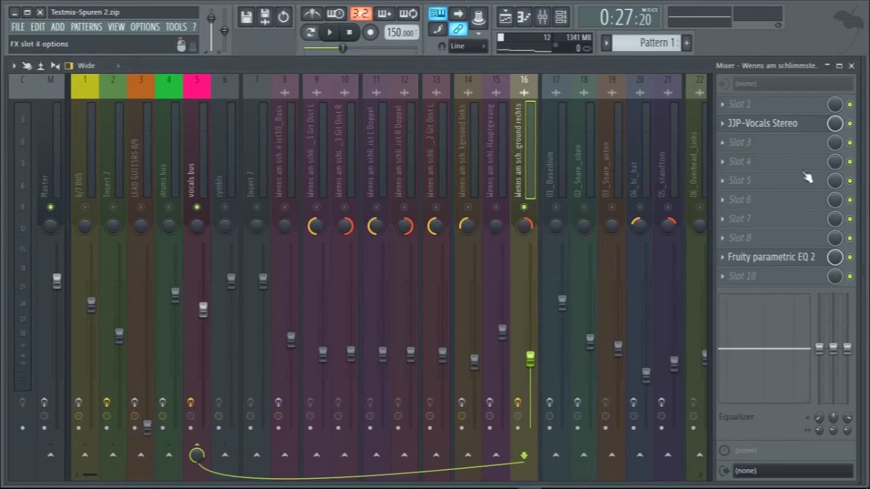
click(787, 259)
key(space)
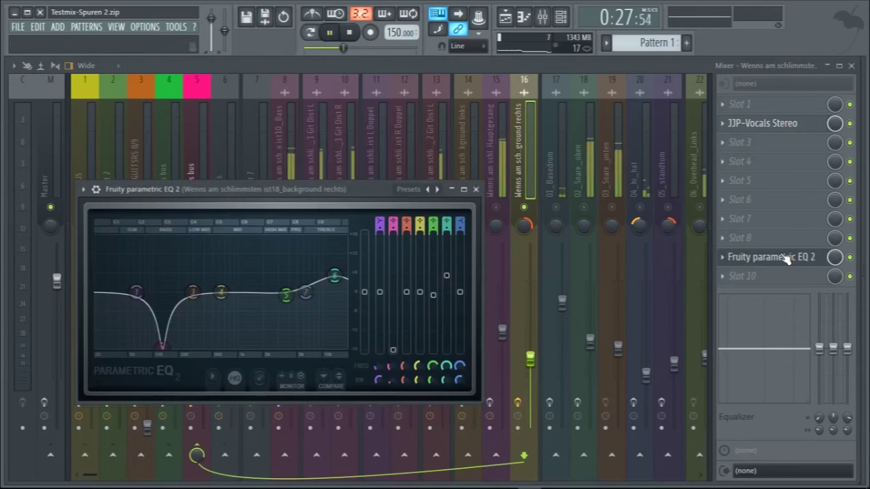
key(space)
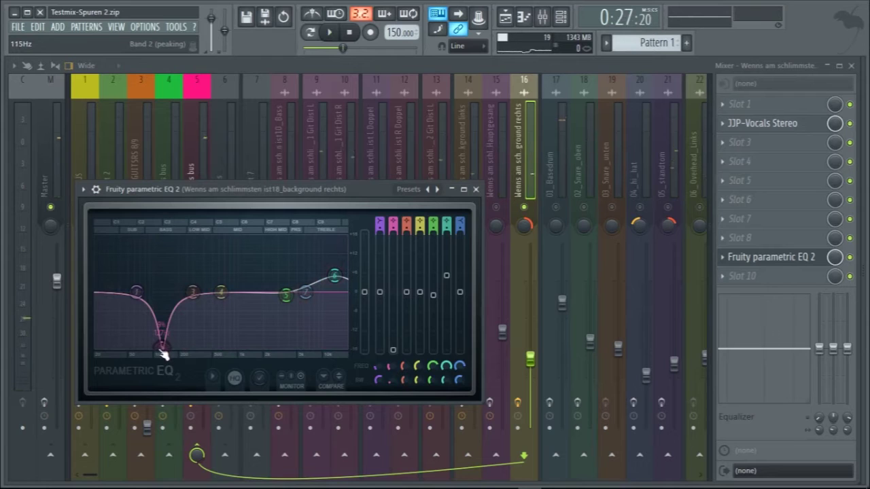
drag(163, 354, 164, 349)
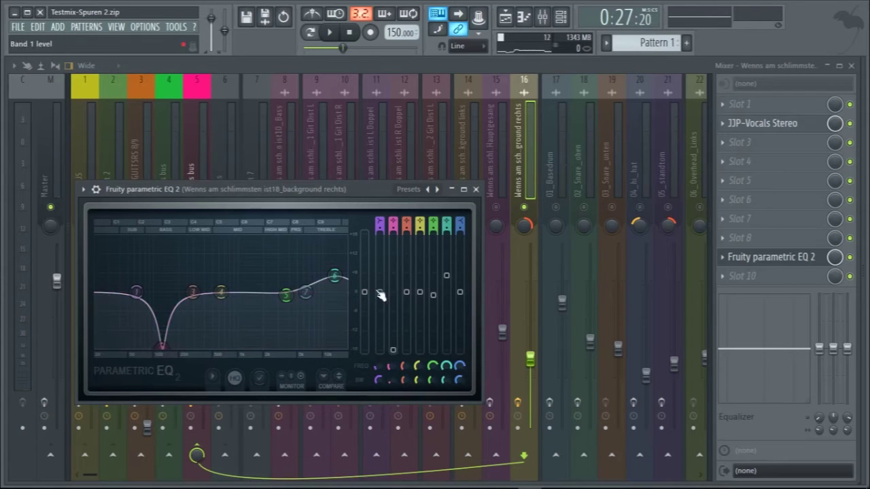
click(478, 190)
Switch the solo to the background links track and view its JJP-Vocals Stereo, Fruity parametric EQ 2 and Fruity Limiter plugins during playback.
key(space)
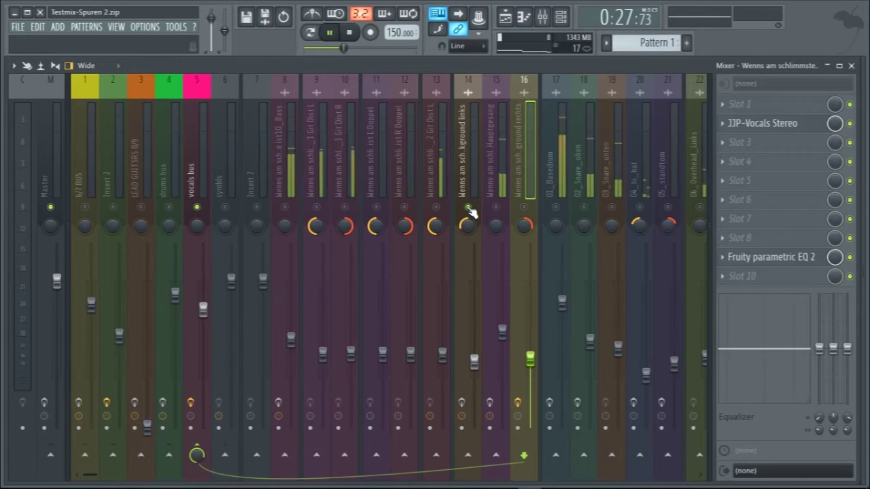
click(470, 210)
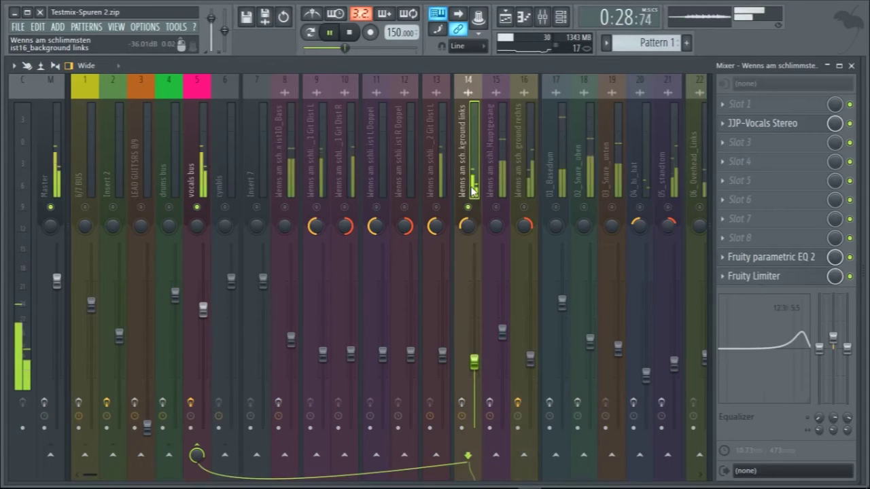
click(759, 129)
click(759, 129)
click(756, 257)
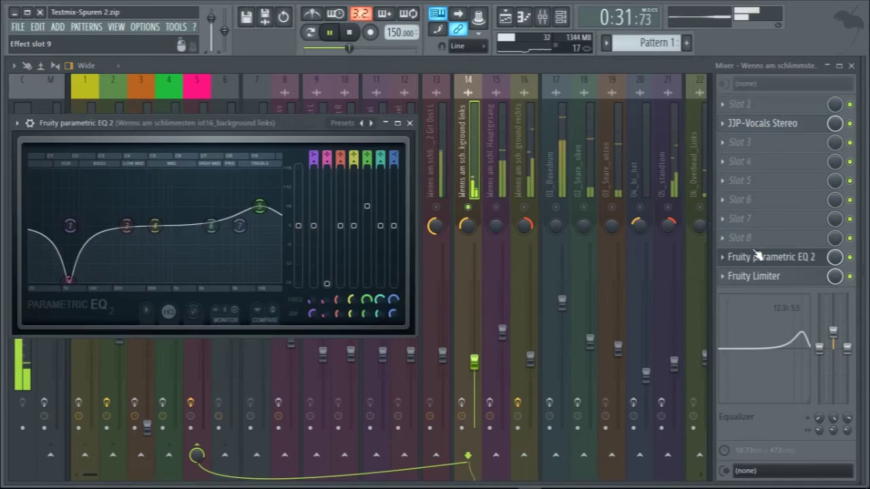
click(757, 256)
click(748, 276)
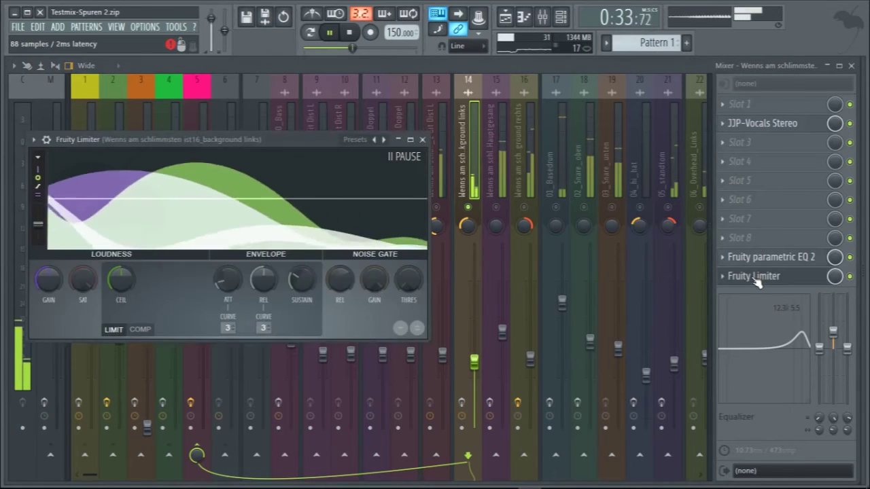
click(747, 276)
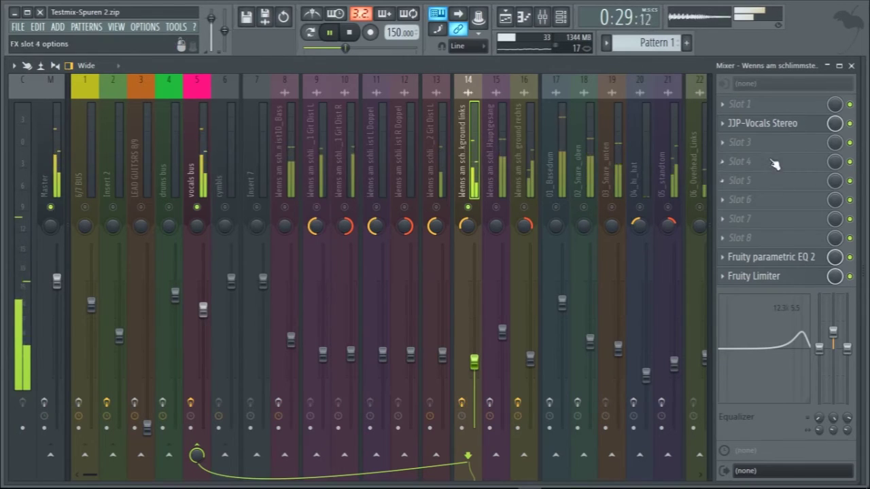
Play the background links track with its effects enabled while viewing its JJP-Vocals Stereo and Fruity Limiter plugins.
click(771, 126)
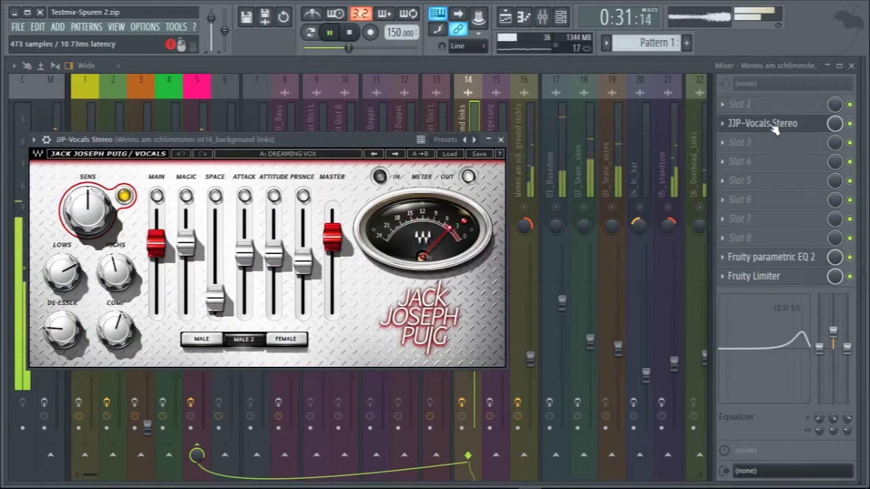
click(773, 127)
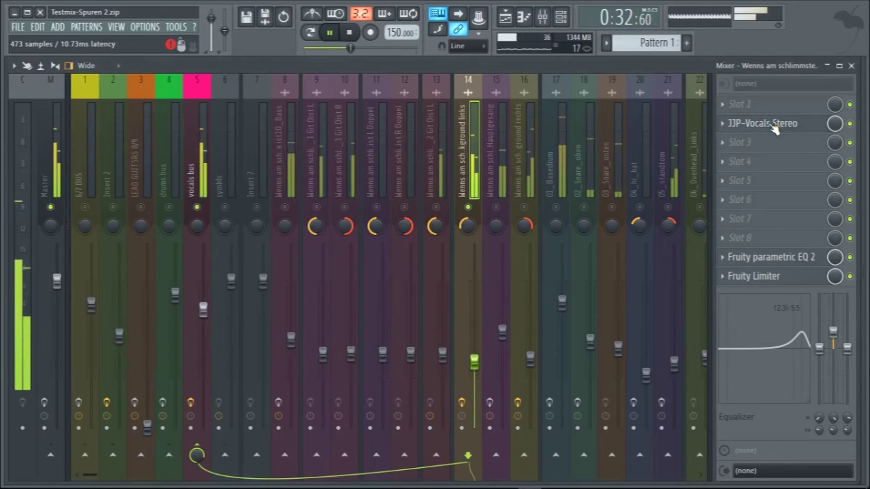
click(781, 279)
click(784, 285)
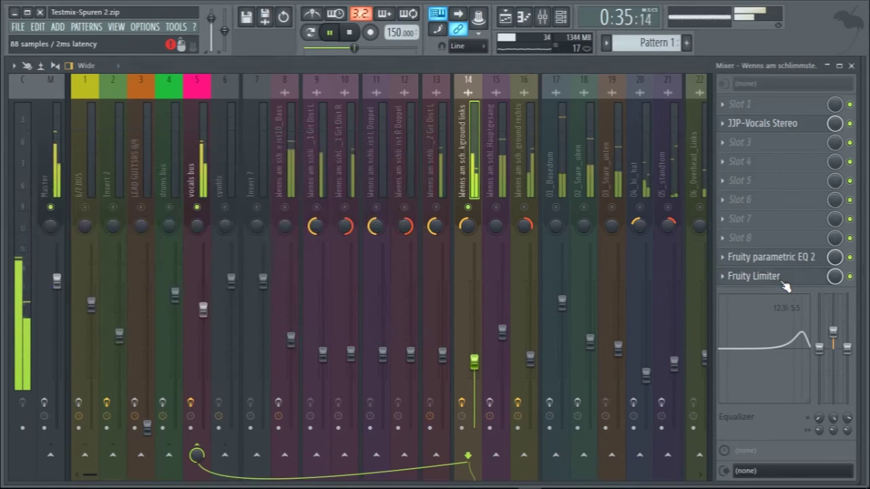
key(space)
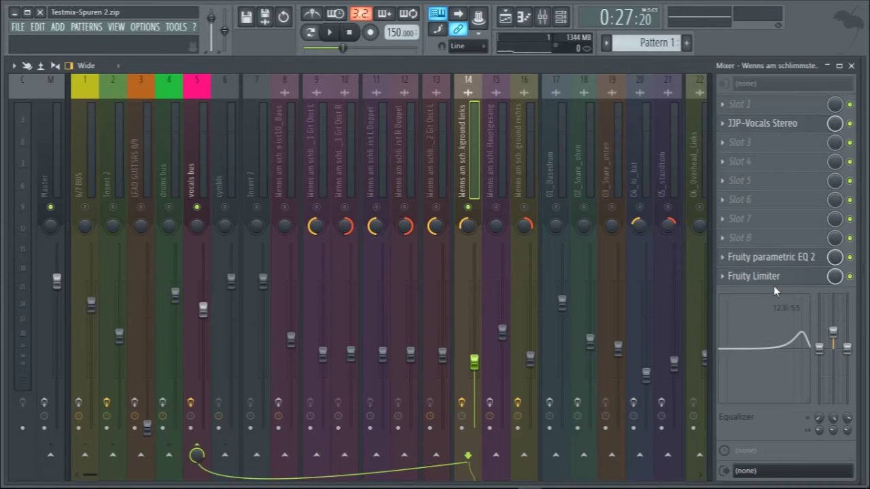
Unmute Hauptgesang and background rechts alongside background links, and enable the effects on the Hauptgesang track.
click(496, 207)
click(524, 207)
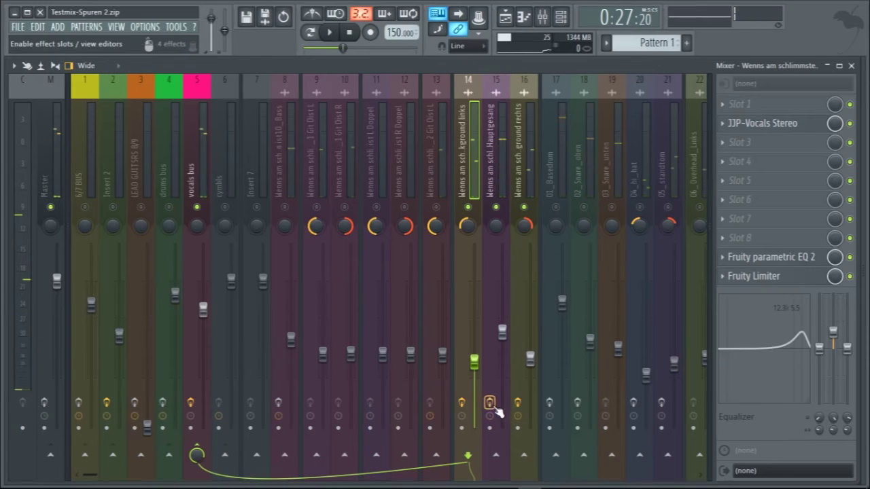
Play the Hauptgesang and both background vocal tracks together with their effects enabled, and restore all mixer tracks to unmuted.
key(space)
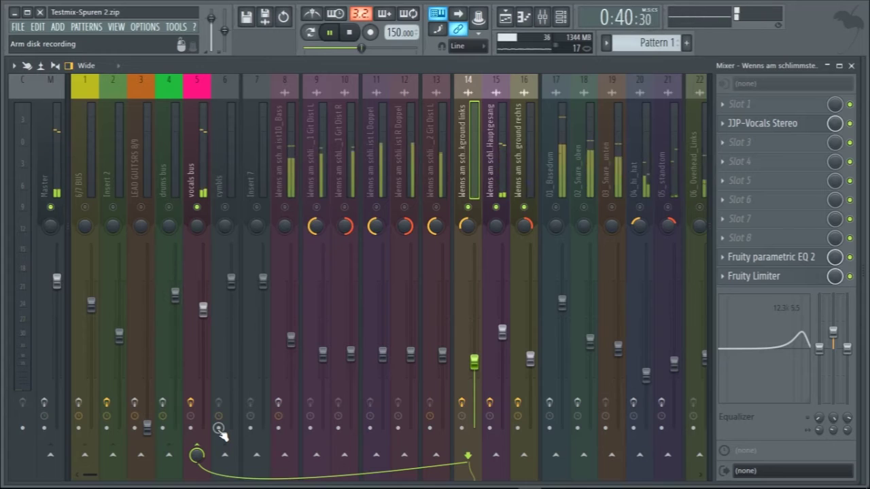
key(space)
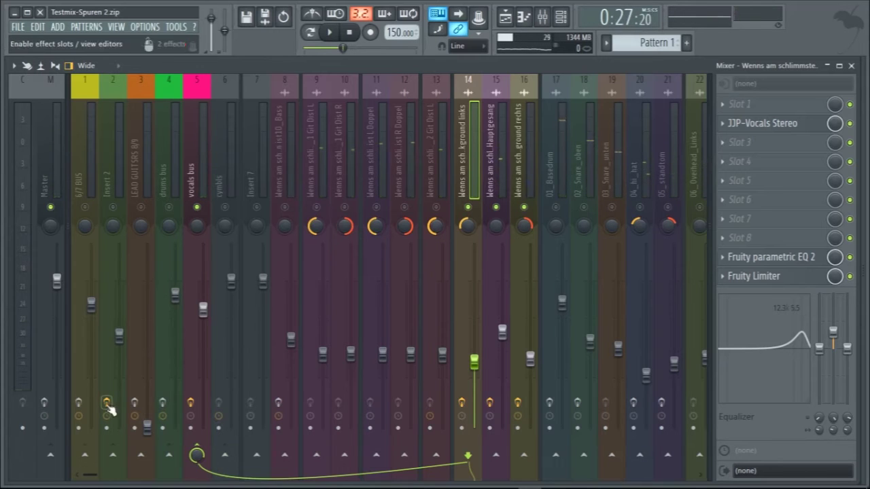
drag(87, 472, 136, 474)
right_click(411, 207)
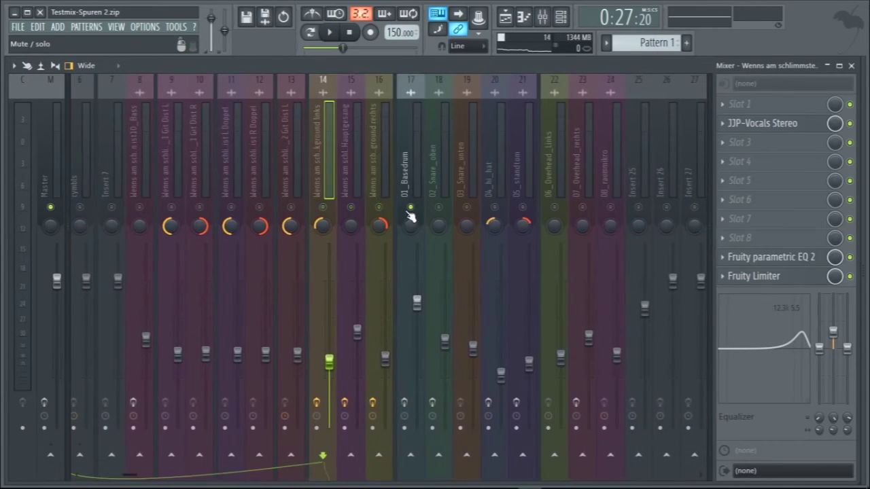
right_click(410, 207)
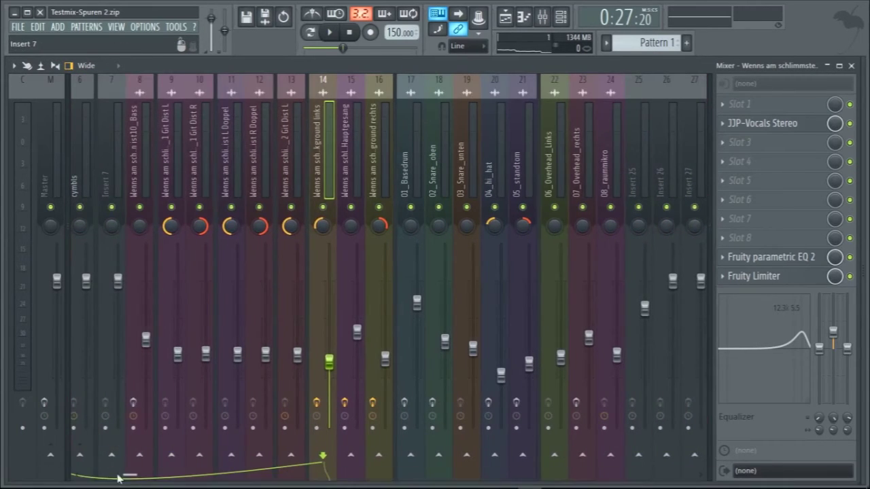
Select the 01_Basedrum track in the mixer and view the drum track clips in the playlist.
drag(116, 476, 87, 473)
click(559, 173)
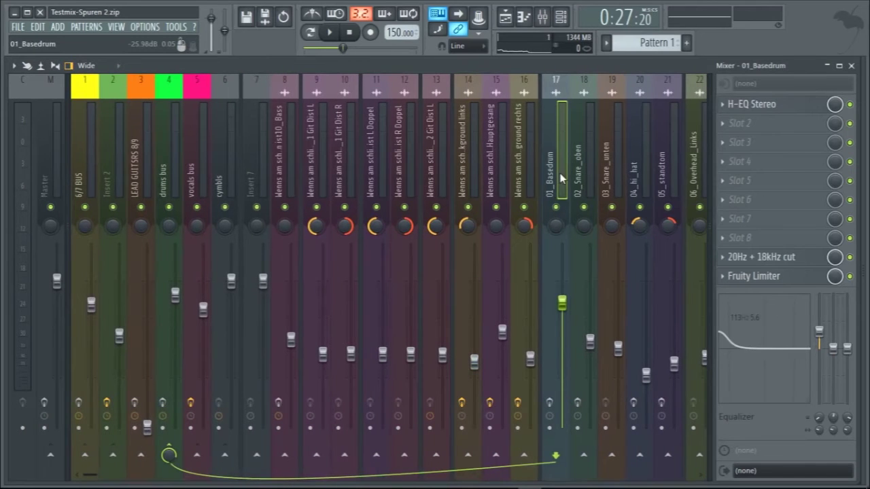
drag(82, 478, 139, 474)
click(505, 17)
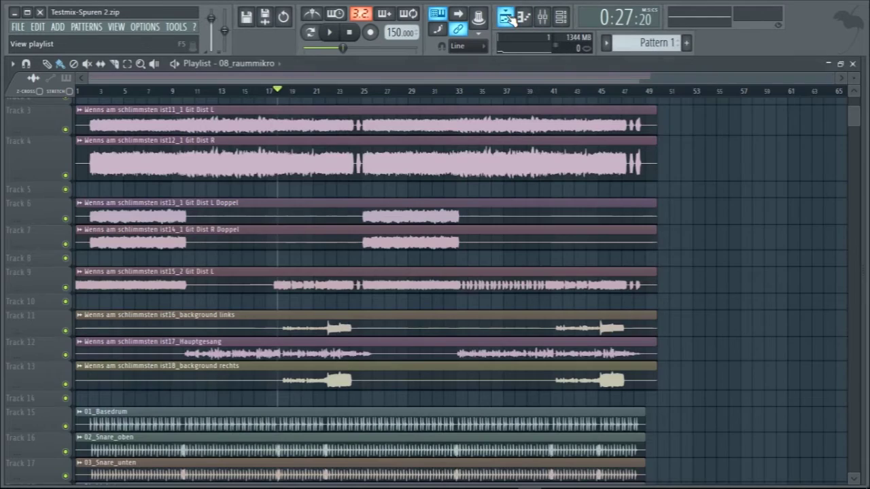
scroll(74, 352, down, 3)
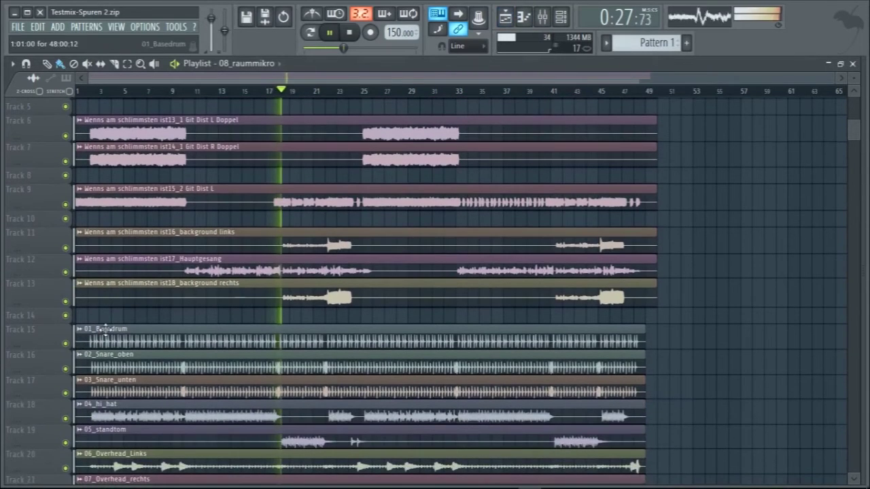
Return to the mixer, solo the 01_Basedrum track and play it without its effects.
click(854, 64)
mouse_move(305, 207)
mouse_down()
mouse_move(420, 212)
mouse_move(336, 216)
mouse_up()
key(space)
key(space)
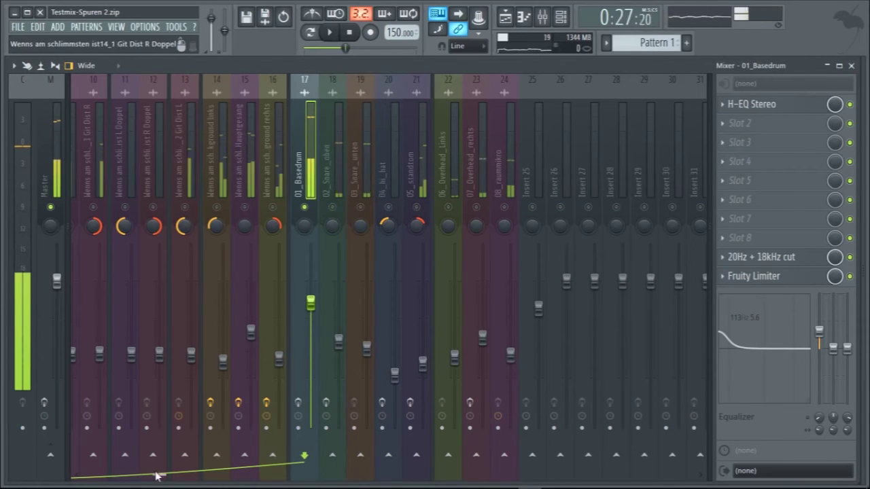
Select the drums bus and view its Stereoize 3 plugin.
drag(155, 476, 94, 476)
click(169, 127)
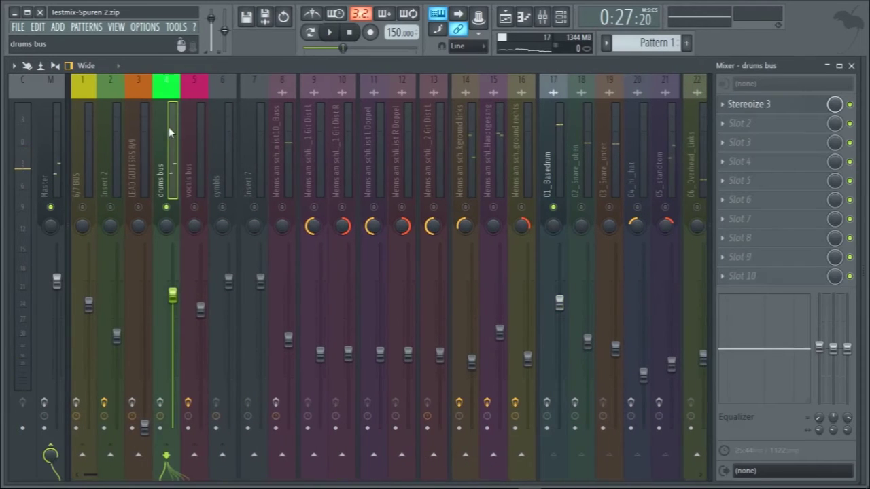
click(782, 106)
click(786, 105)
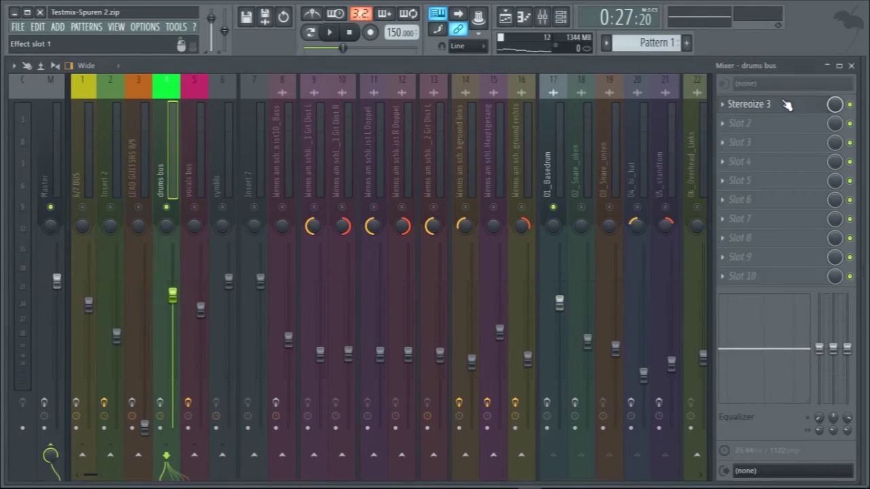
Select the 01_Basedrum track and view its H-EQ Stereo plugin, playing the bass drum briefly.
drag(92, 475, 204, 476)
key(space)
click(128, 170)
key(space)
click(763, 107)
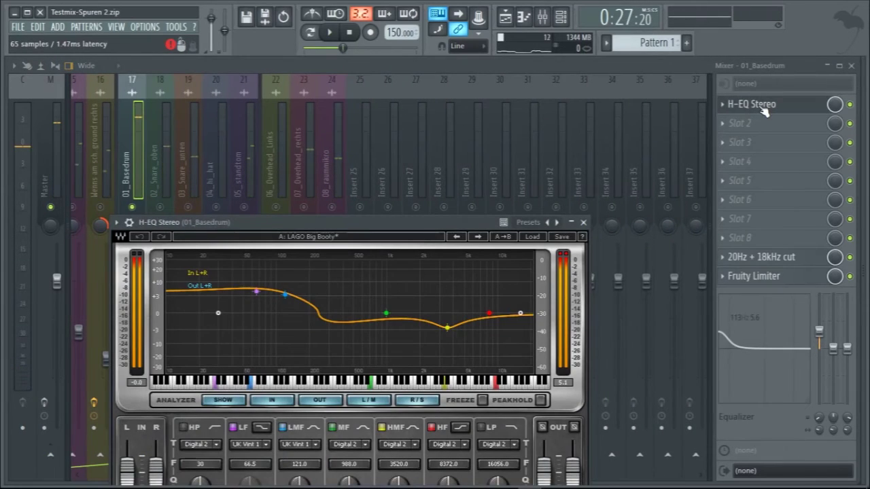
key(space)
key(space)
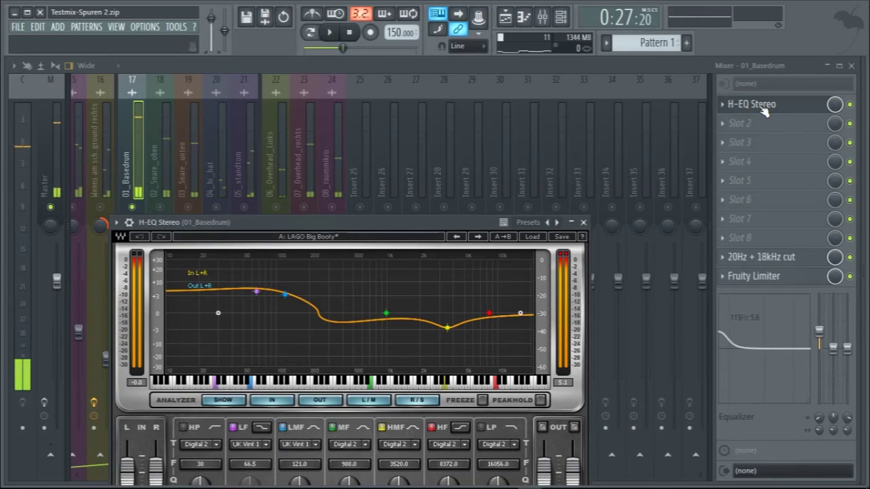
click(763, 110)
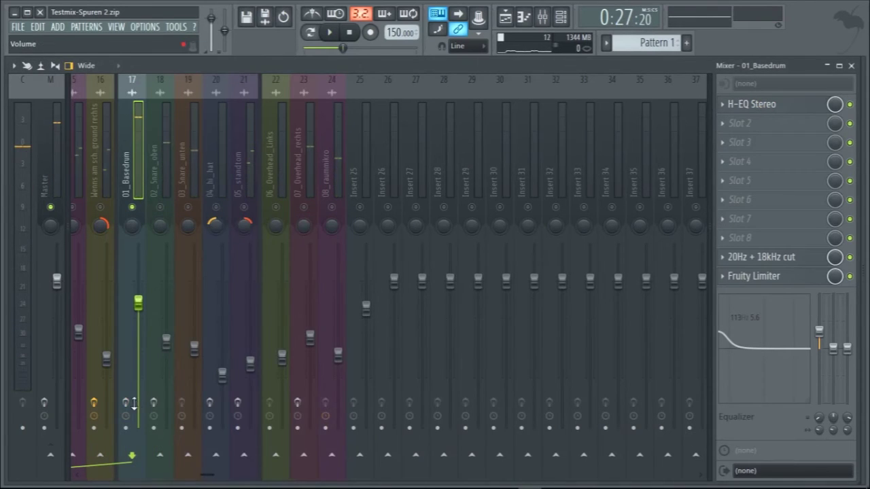
View the 20Hz + 18kHz cut equalizer and the Fruity Limiter on the 01_Basedrum track.
click(753, 258)
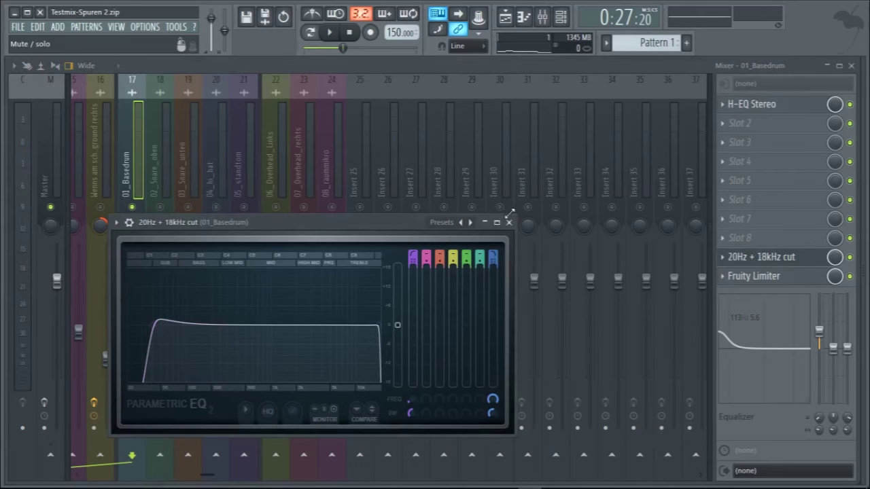
click(509, 223)
click(753, 275)
click(753, 276)
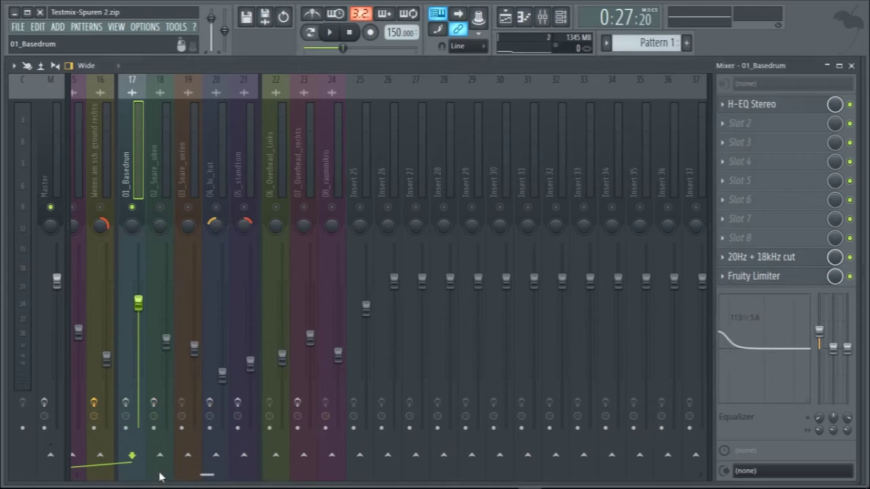
Play the soloed 01_Basedrum track with its effects enabled while viewing the H-EQ Stereo analyzer.
drag(200, 476, 170, 476)
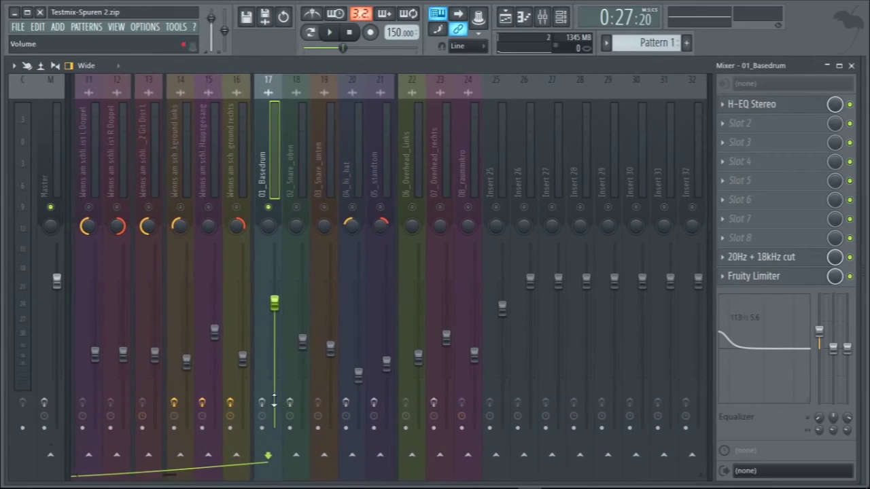
key(space)
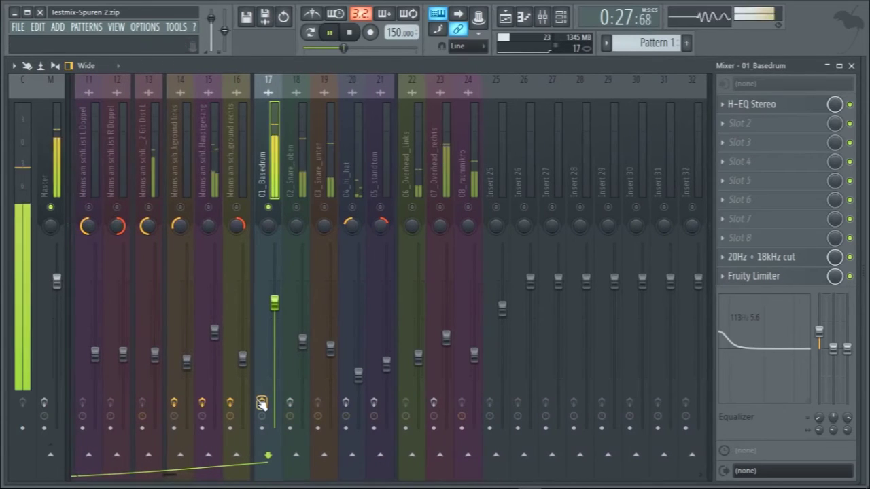
click(769, 107)
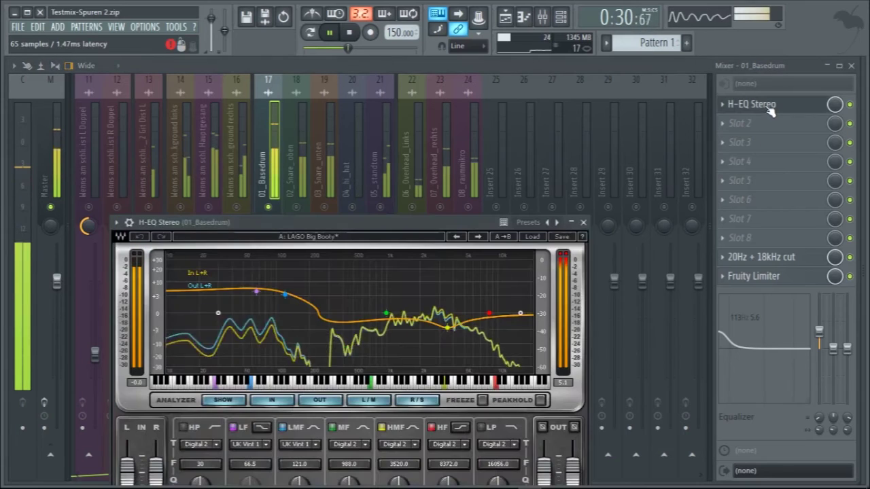
click(770, 109)
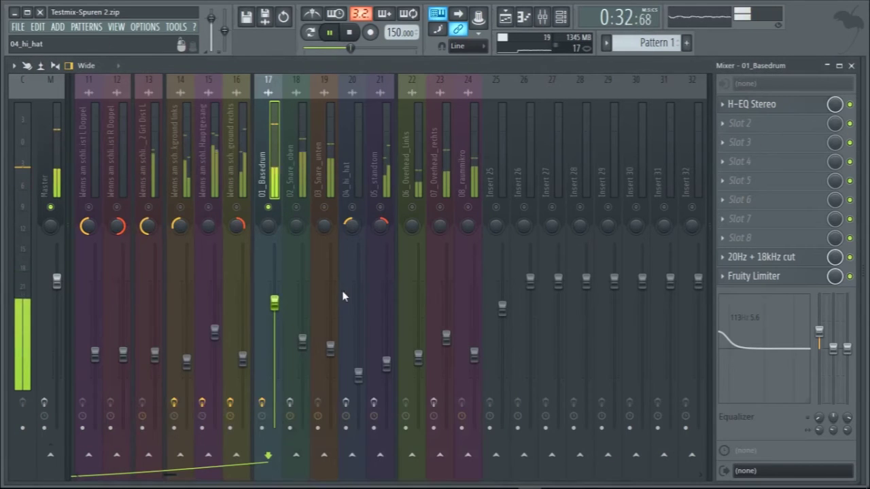
key(space)
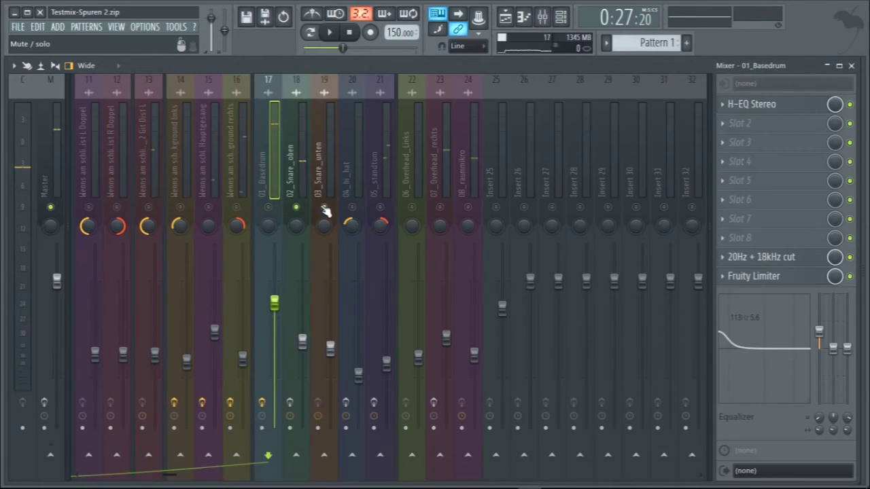
Solo 02_Snare_oben together with 03_Snare_unten and play them without and with the effects on 02_Snare_oben.
key(space)
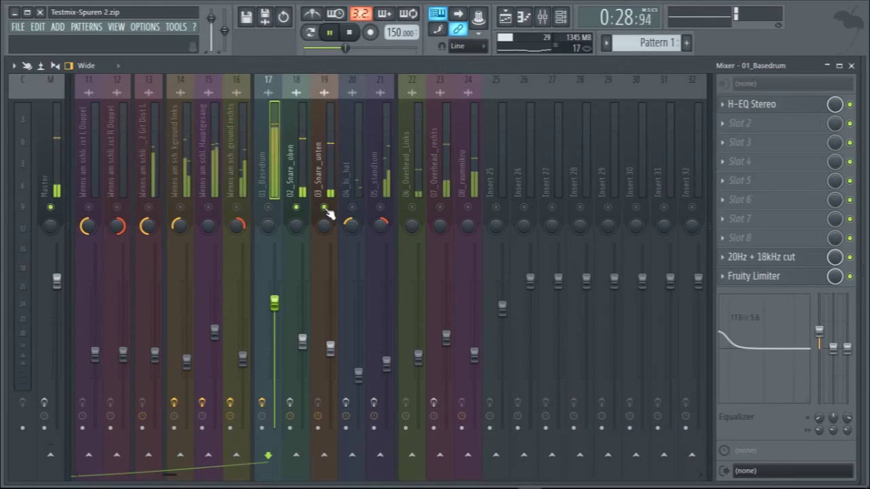
key(space)
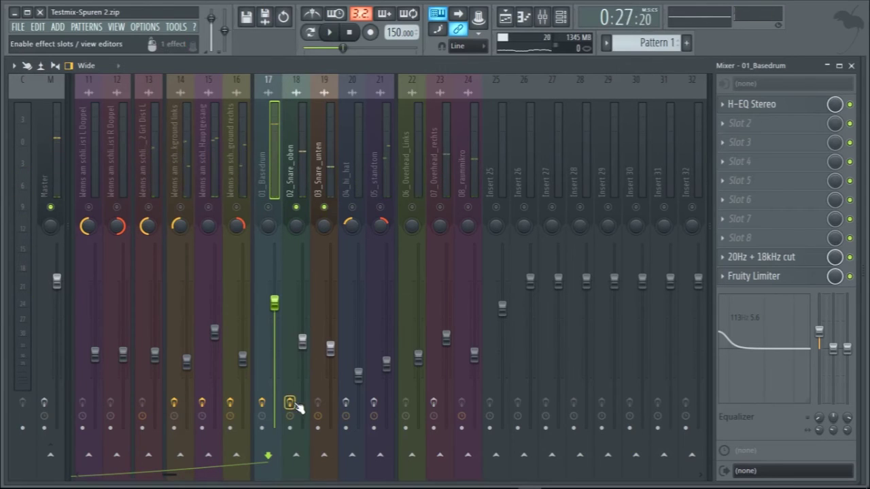
click(318, 190)
click(303, 188)
click(324, 185)
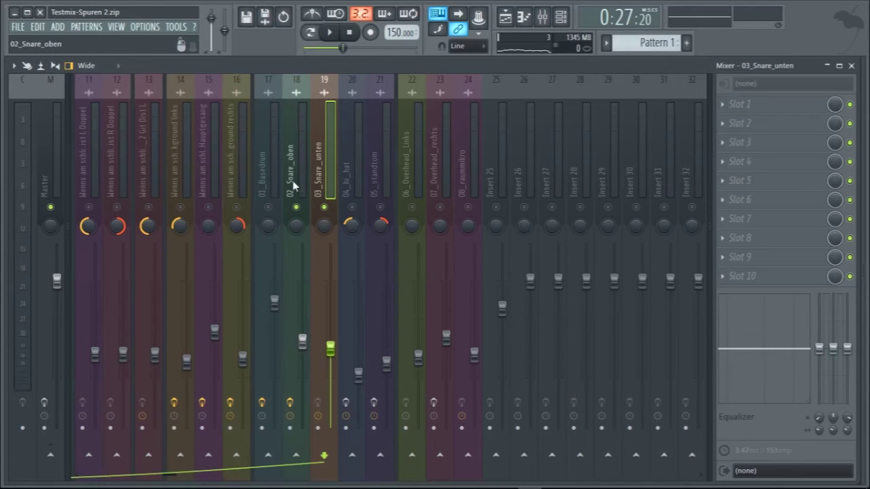
click(292, 190)
key(space)
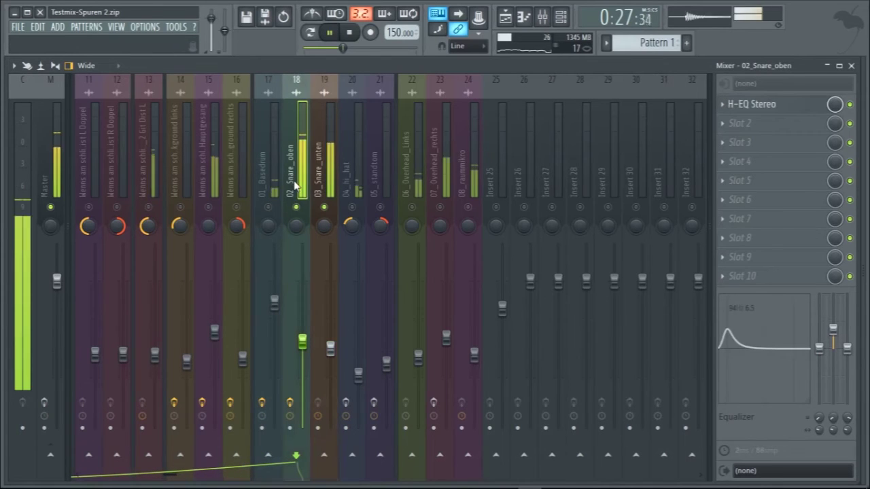
Solo the 04_hi_hat track, enable its effects and play it from an earlier song position at about 0:08.
click(353, 190)
key(space)
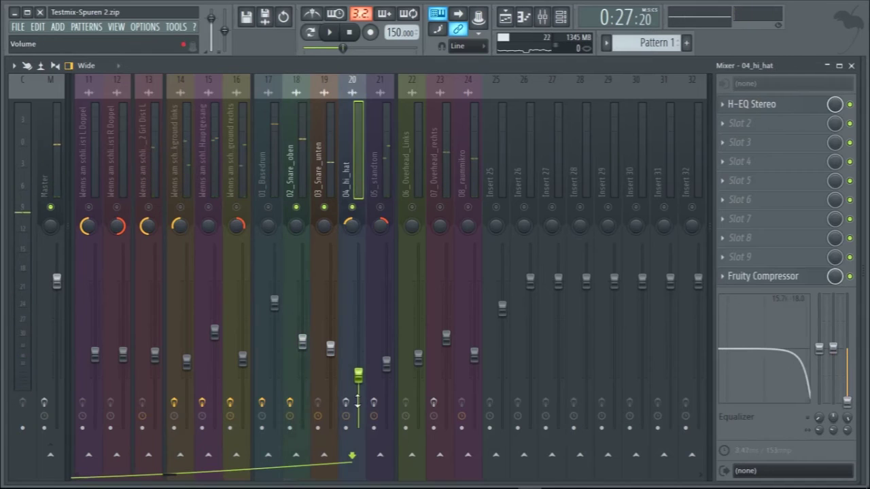
key(space)
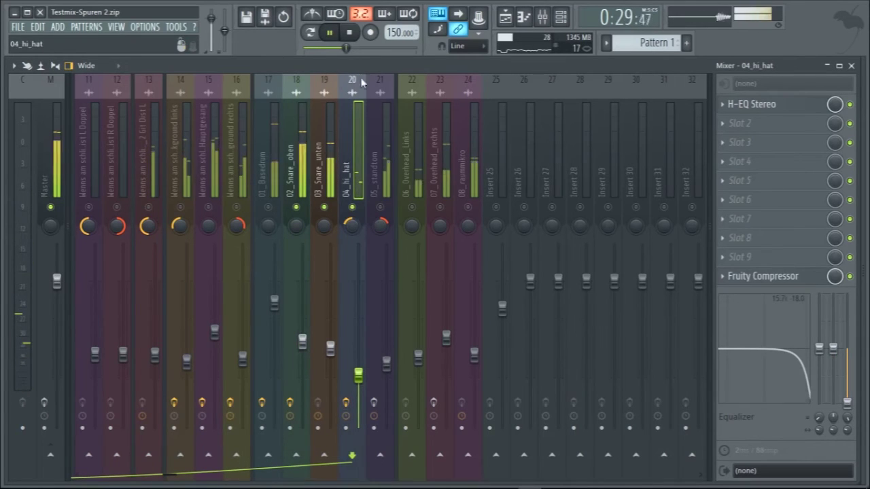
drag(345, 49, 322, 53)
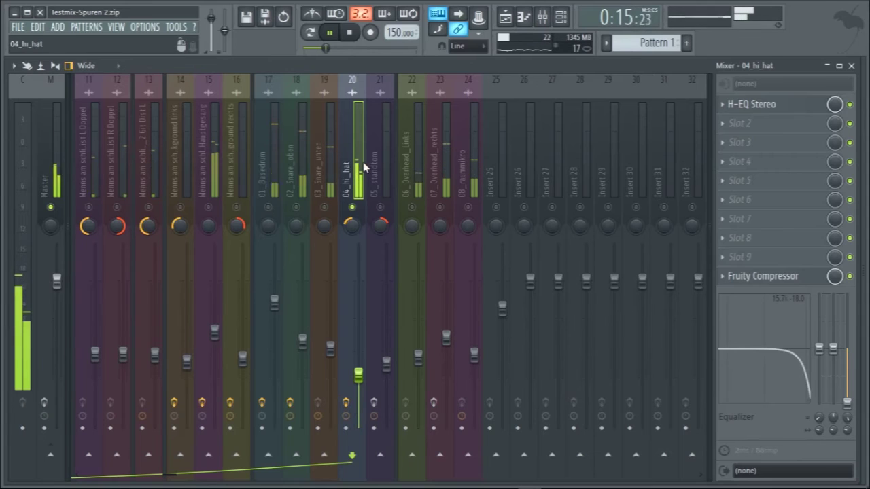
key(space)
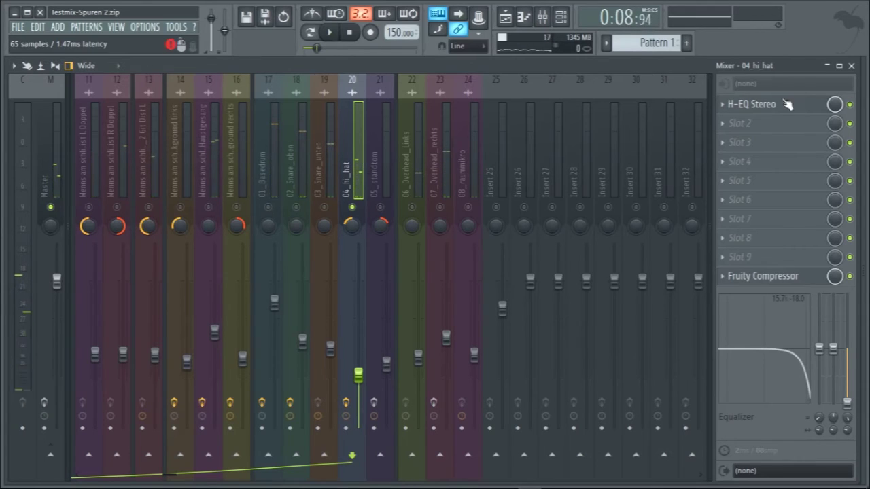
View the H-EQ Stereo and Fruity Compressor settings on the 04_hi_hat track.
click(766, 104)
click(765, 108)
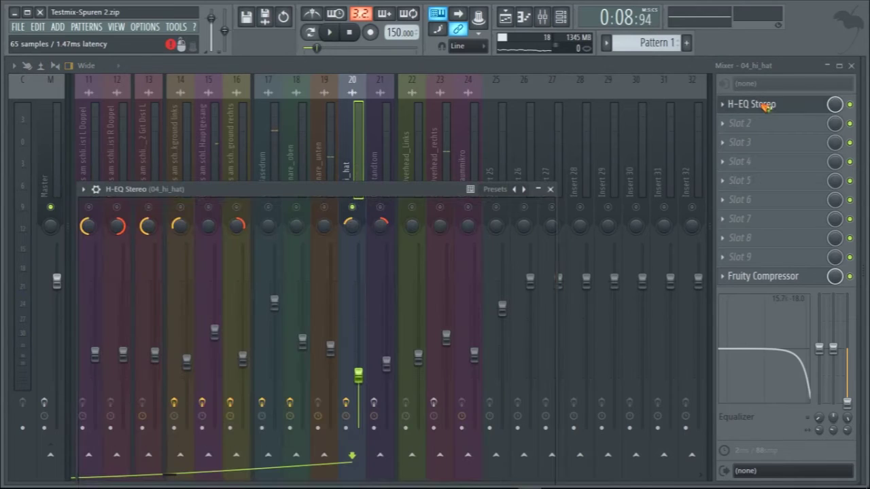
click(781, 284)
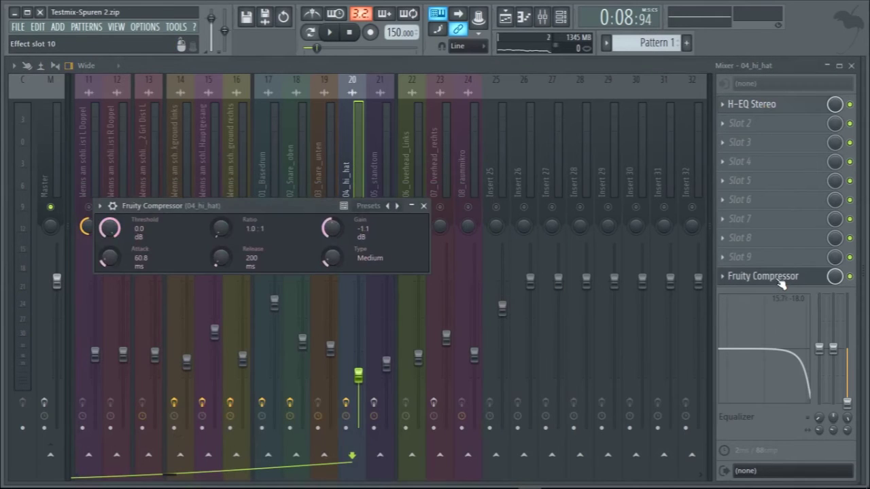
click(781, 284)
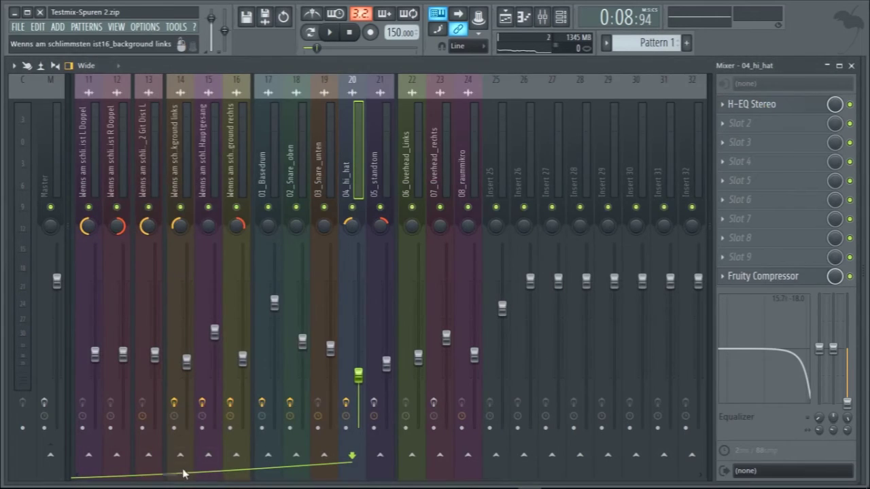
Solo the 06_Overhead_Links track and play it.
key(space)
drag(177, 479, 204, 476)
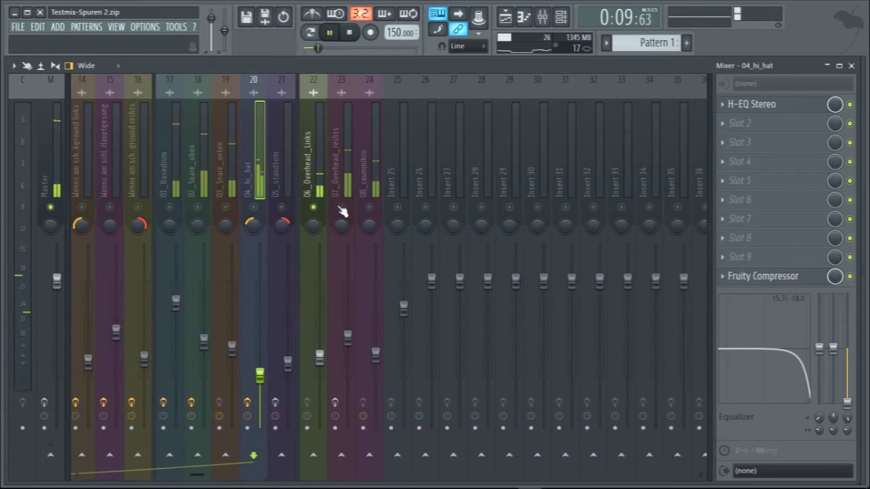
key(space)
Move the solo to 07_Overhead_rechts and on to 08_raummikro, and play the room microphone track.
click(341, 208)
click(369, 207)
key(space)
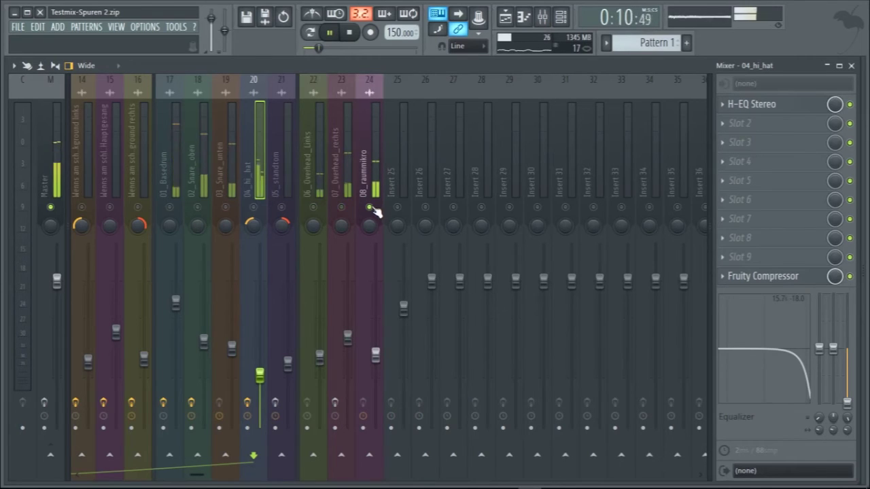
ctrl+click(342, 208)
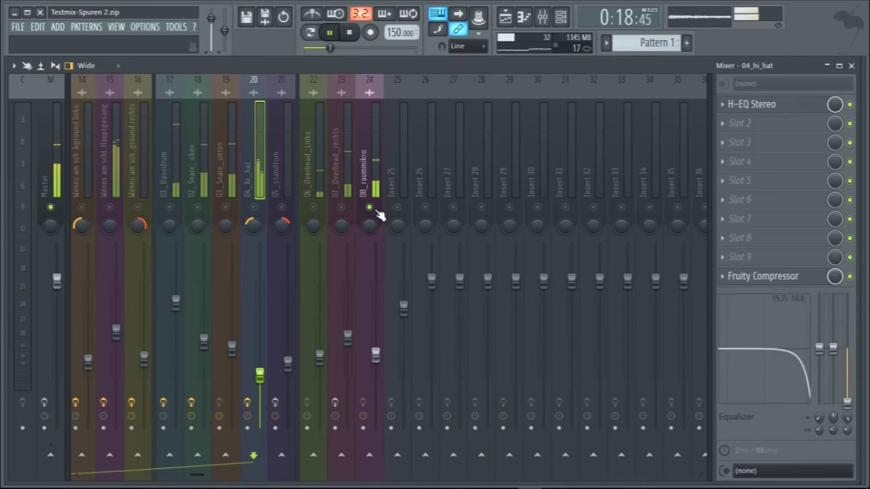
key(space)
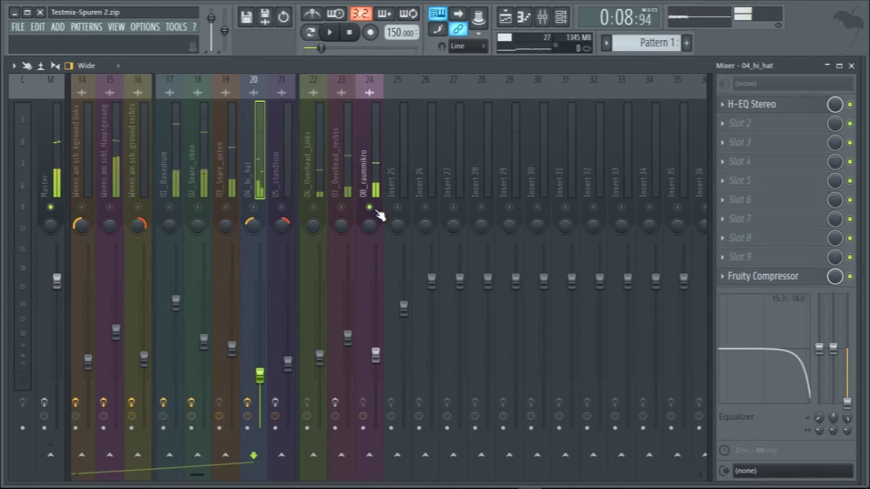
Reactivate all muted mixer tracks, select the Master track and look at its iZotope Ozone 5 effect.
drag(197, 475, 96, 475)
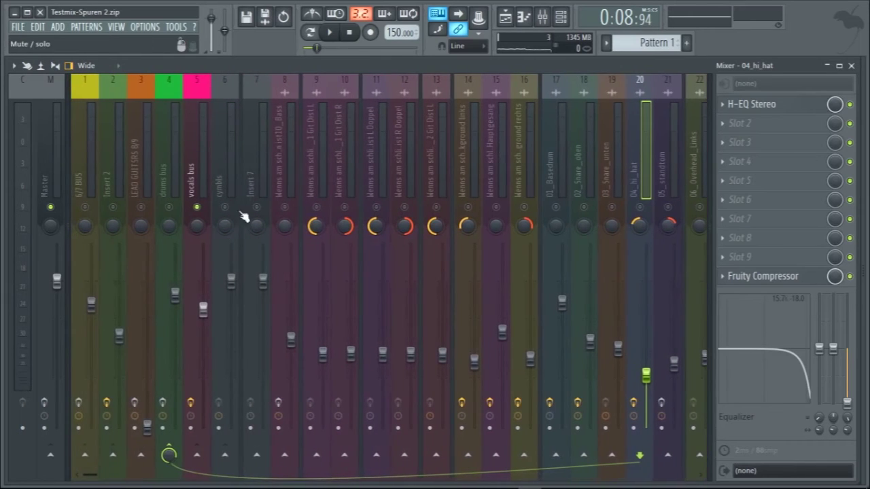
right_click(197, 207)
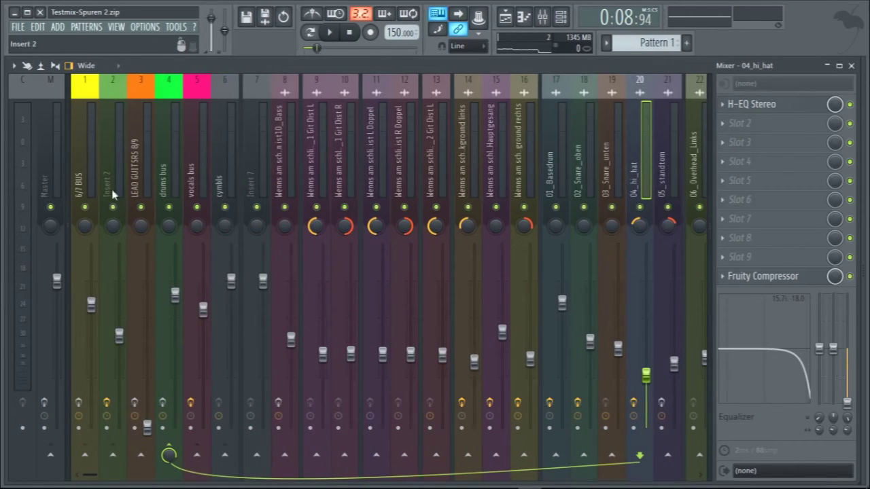
click(63, 156)
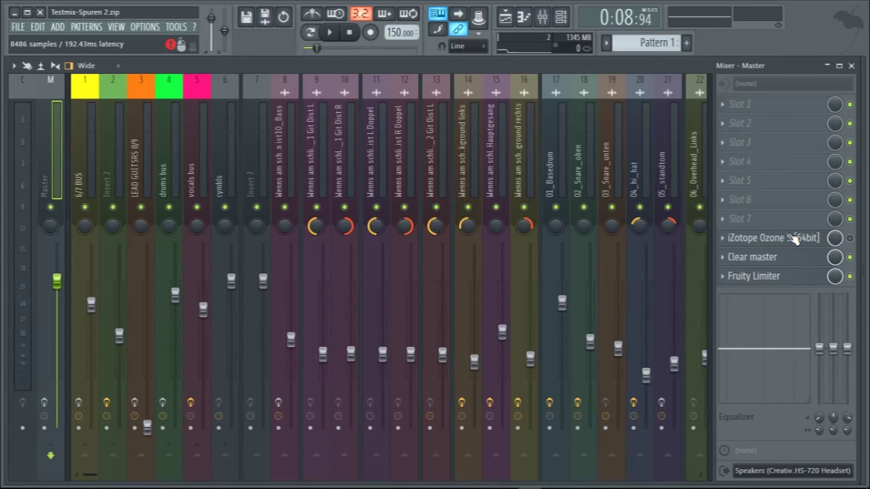
click(795, 239)
click(795, 240)
View the Clear master effect on the Master track, including its preset list and its high, mid and low band settings.
click(780, 260)
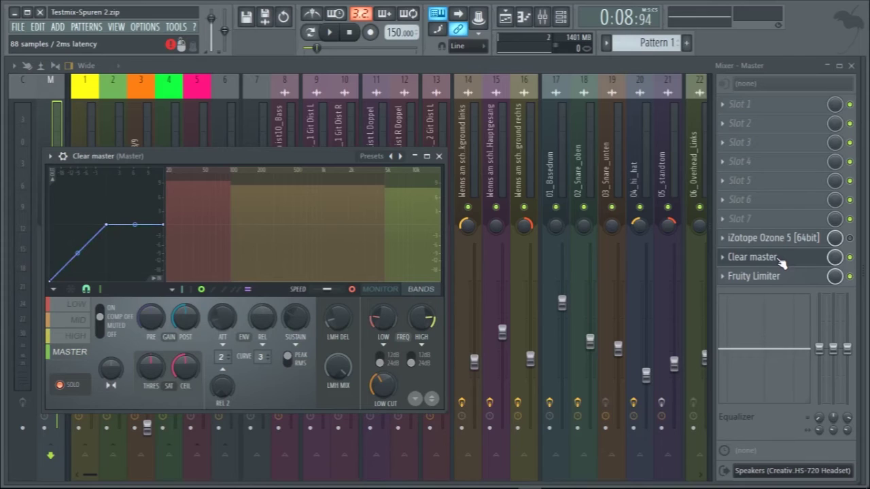
right_click(392, 158)
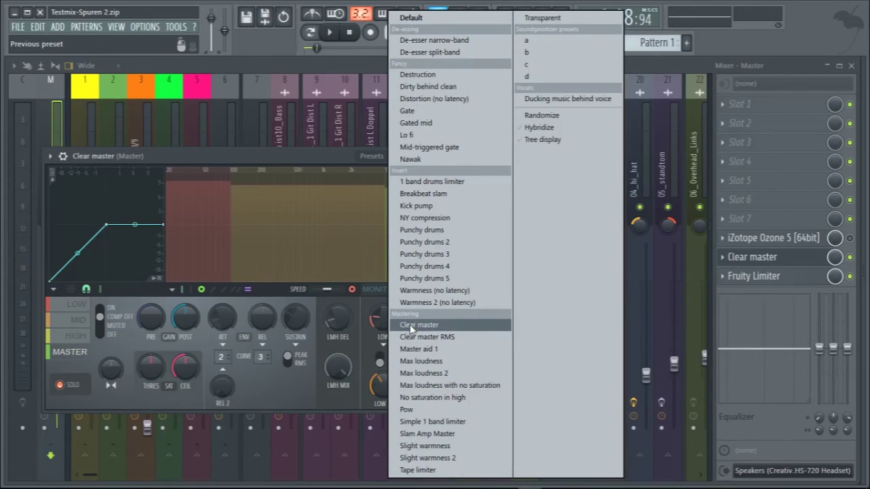
click(253, 157)
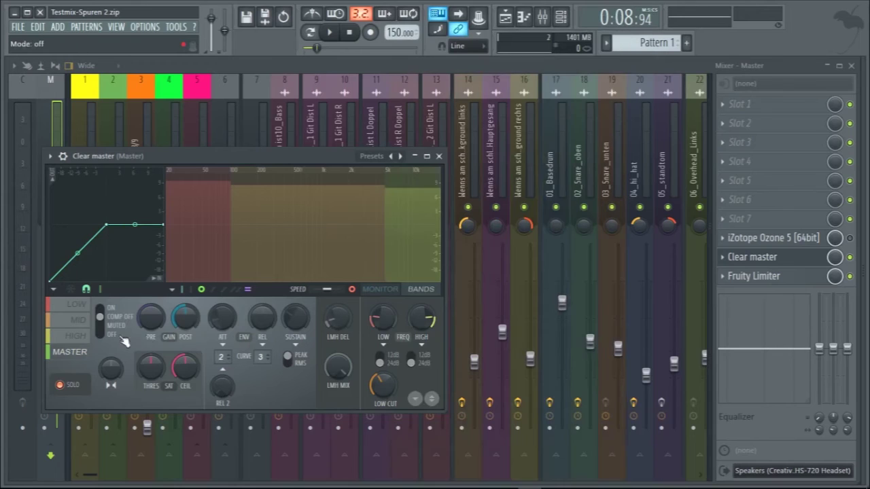
click(56, 334)
click(74, 320)
click(75, 304)
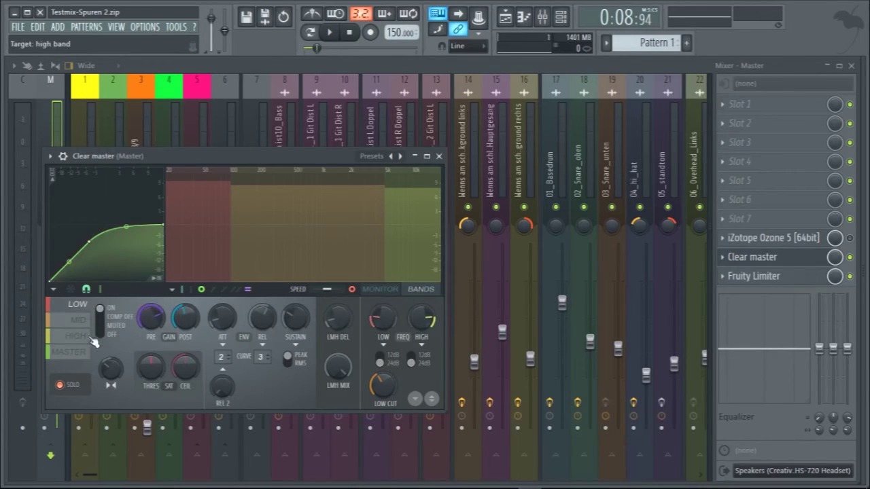
click(76, 335)
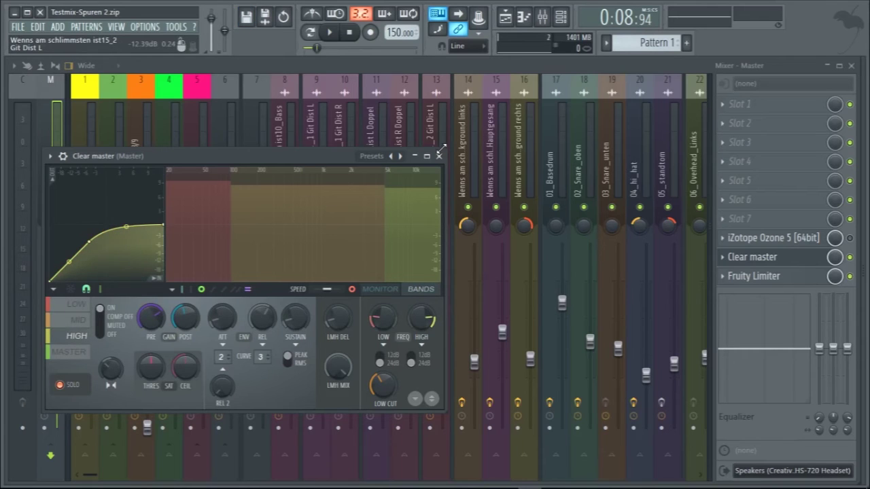
click(439, 157)
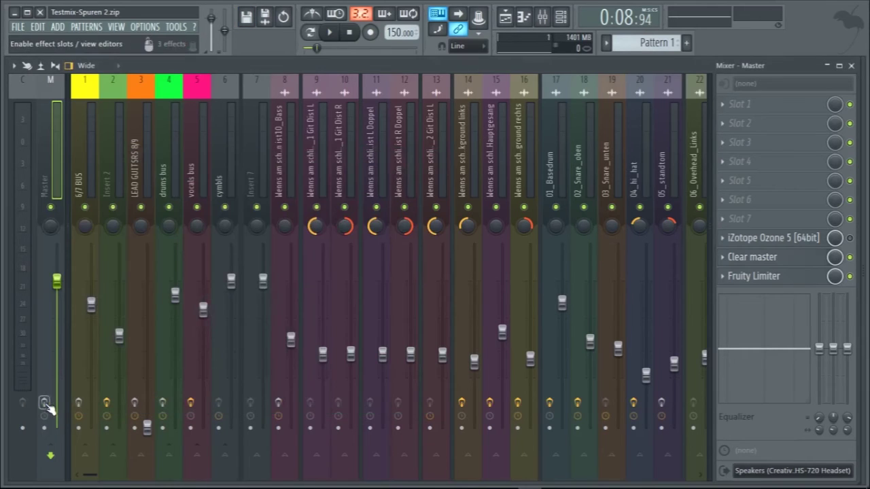
Play the full mix and watch the master section of the Clear master effect during playback.
key(space)
key(space)
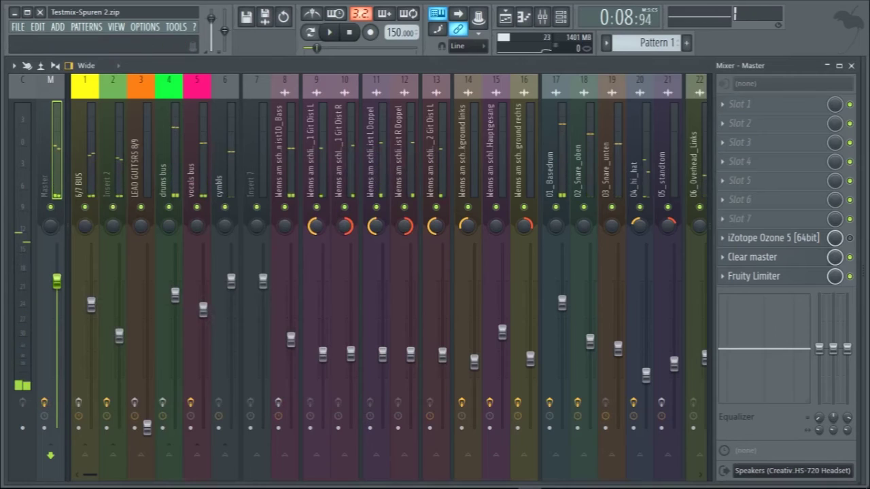
click(798, 257)
click(72, 351)
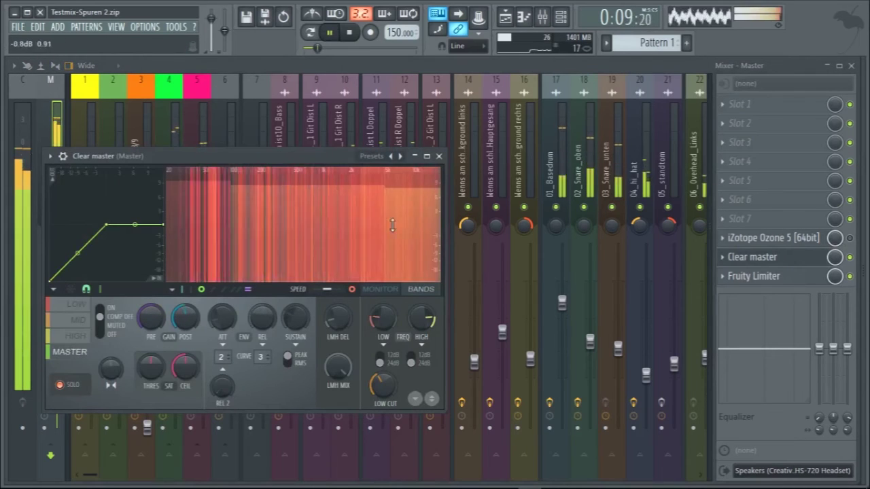
click(439, 156)
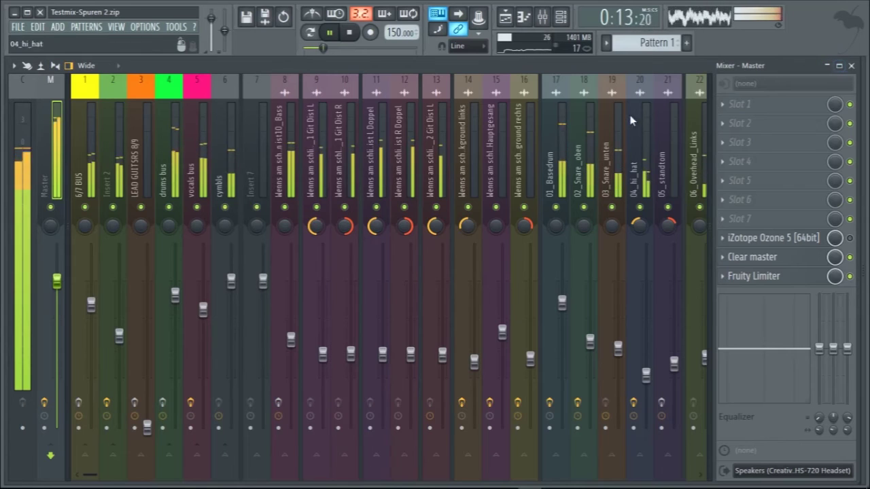
Switch the mixer to the Compact 2 layout and try iZotope Ozone 5 in place of Clear master on the Master track during playback.
click(86, 66)
click(97, 92)
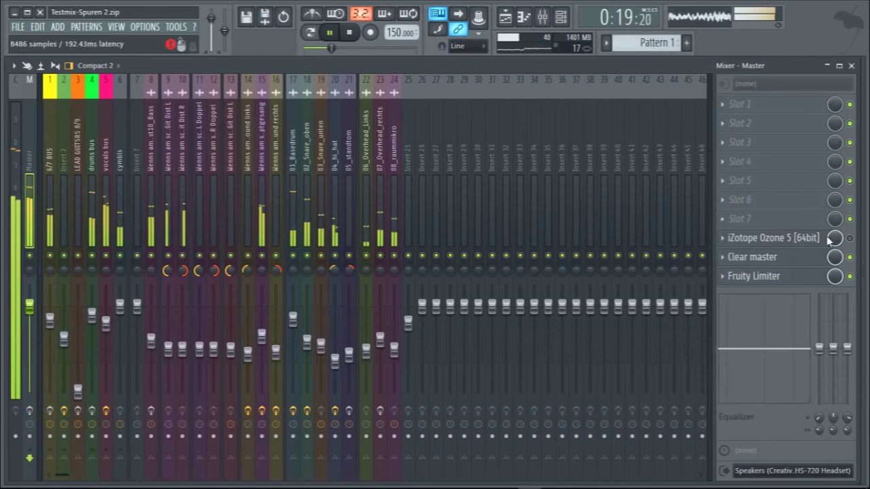
click(850, 238)
click(849, 257)
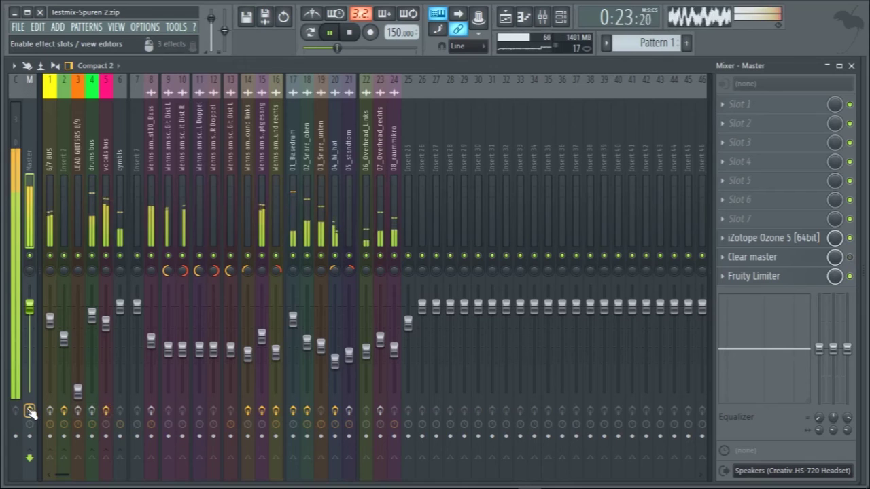
key(space)
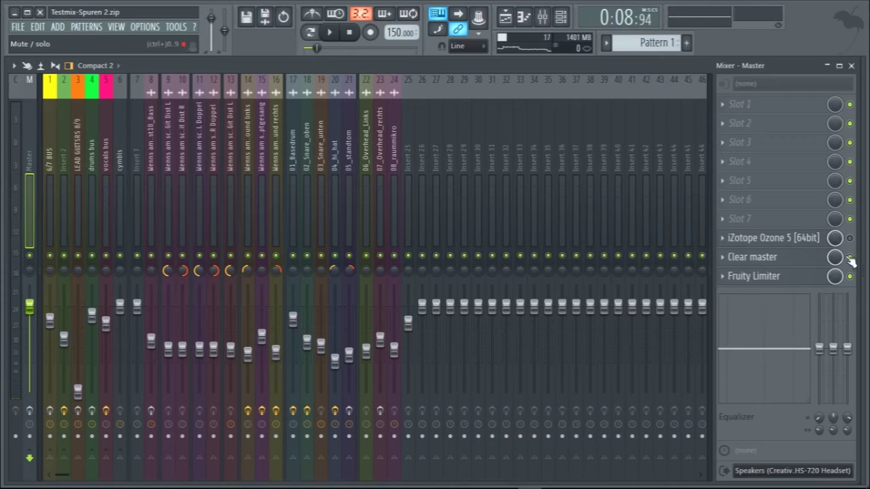
View the Fruity Limiter's compressor settings on the Master track.
click(776, 277)
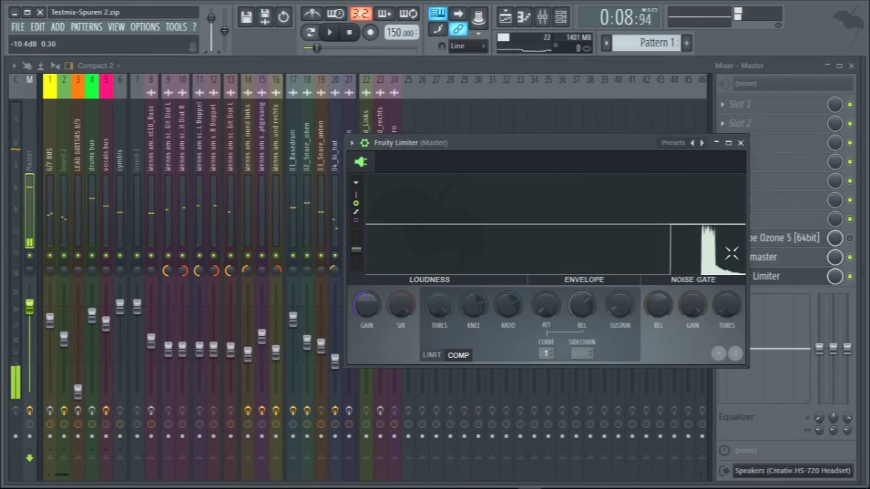
click(740, 143)
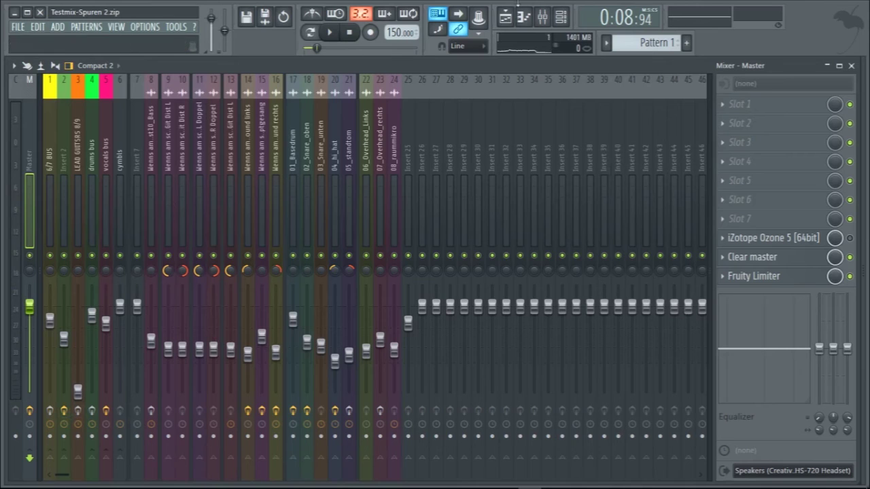
Move the song position to bar 2 in the Playlist and return to the mixer.
click(853, 66)
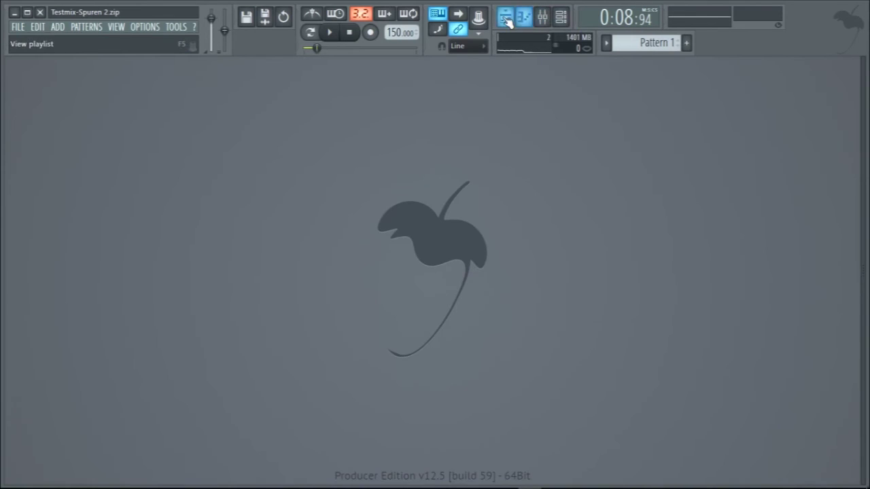
click(505, 19)
scroll(755, 152, down, 3)
scroll(755, 152, up, 7)
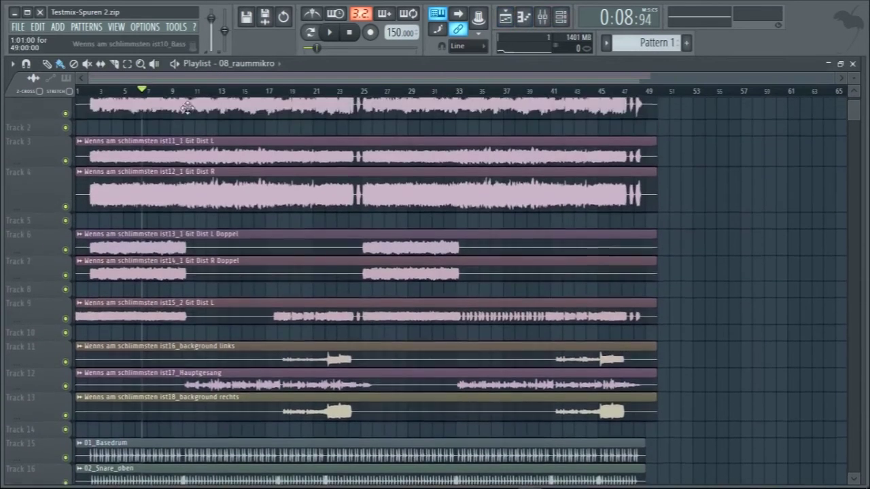
click(89, 91)
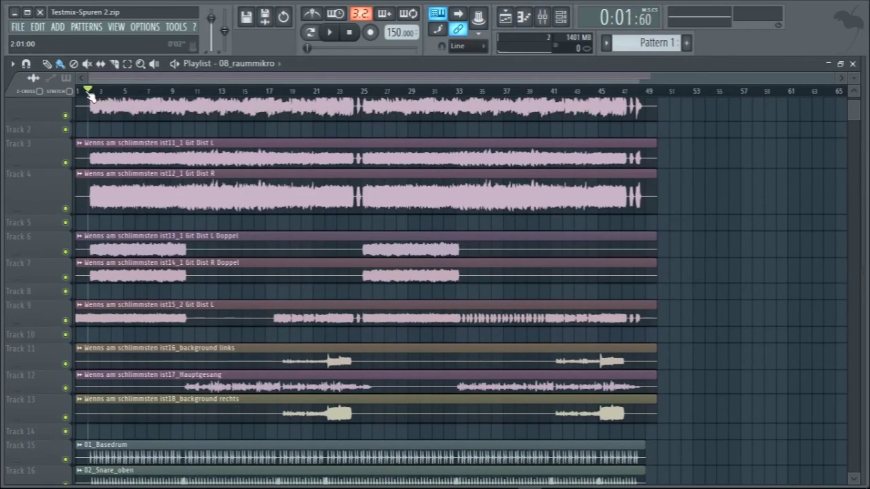
click(852, 64)
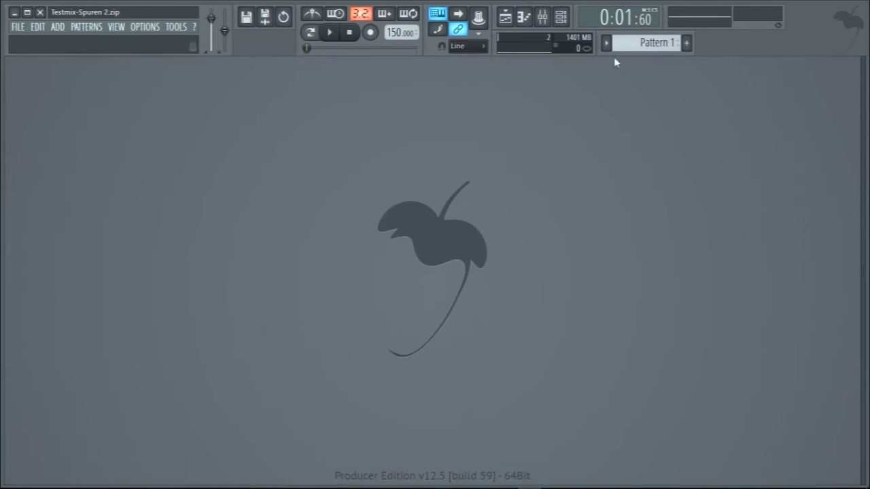
key(F9)
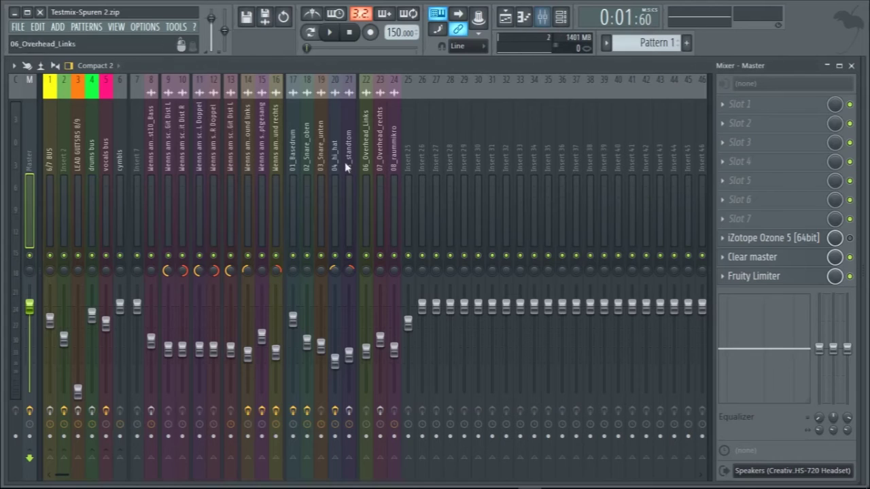
Solo the 6/7 BUS track, play it without effects, enable the bus effects and play it again.
click(54, 132)
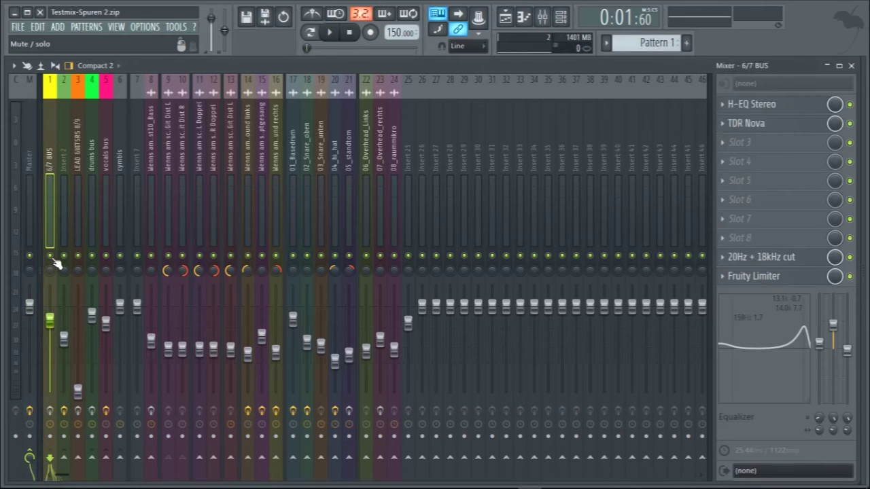
key(space)
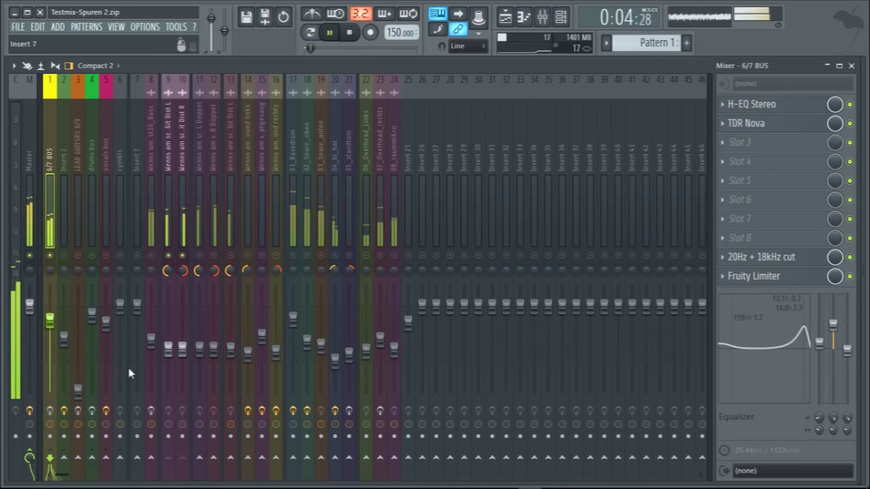
key(space)
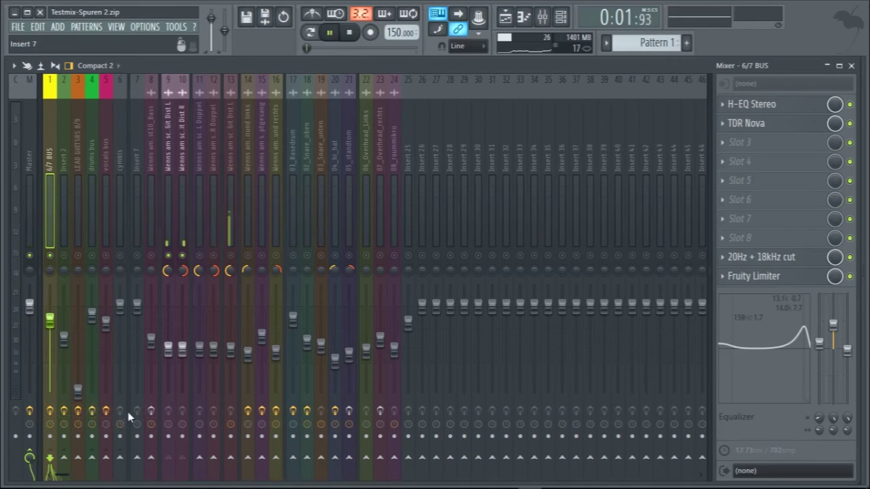
key(space)
key(space)
View the H-EQ Stereo settings on the 6/7 BUS and browse its Yoad Nevo factory presets.
click(784, 109)
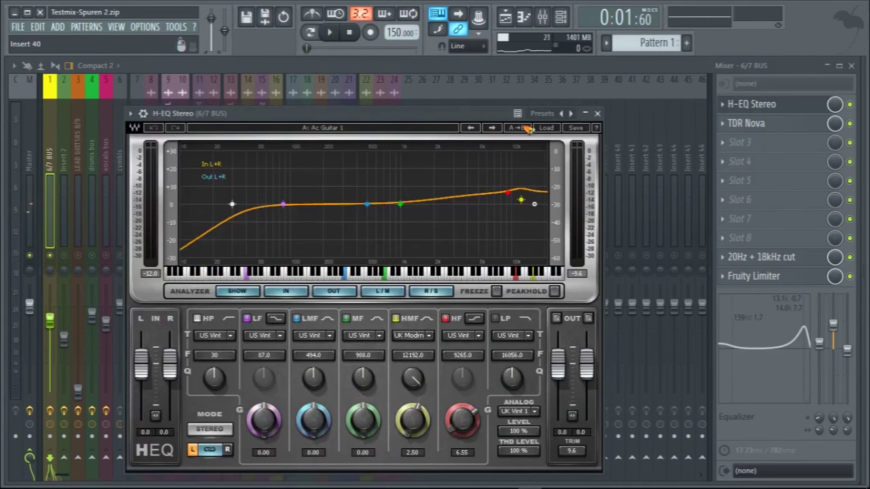
click(547, 130)
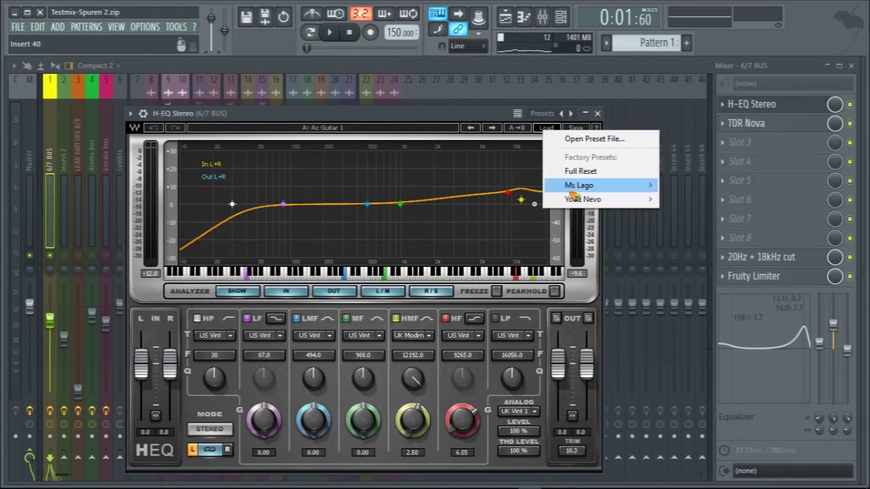
mouse_move(638, 189)
mouse_move(611, 199)
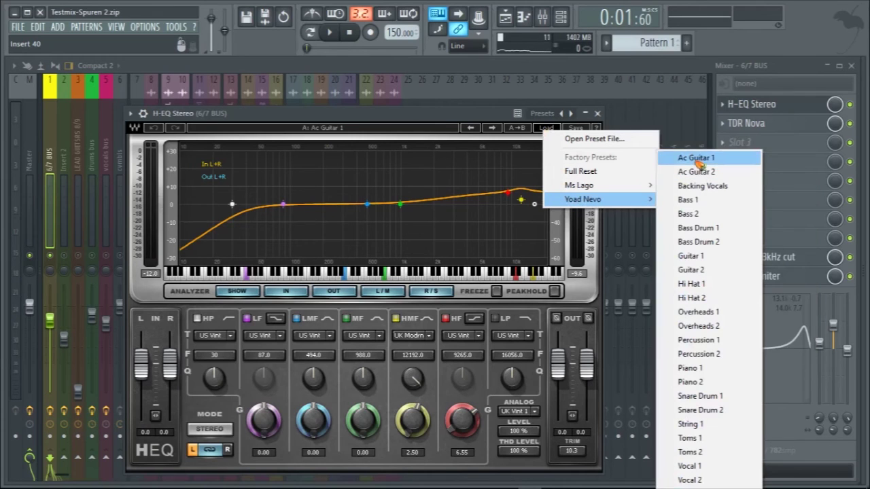
click(391, 125)
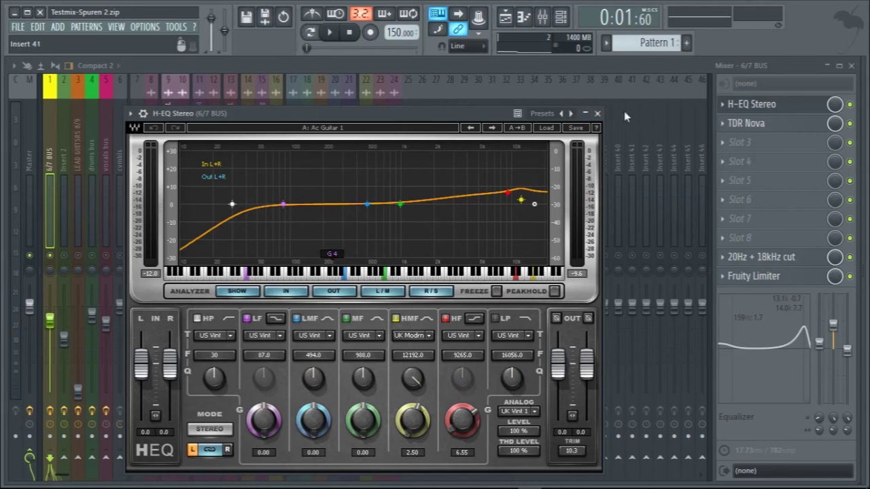
click(598, 114)
View TDR Nova on the 6/7 BUS and compare the bus playback with the effect on and off.
click(748, 123)
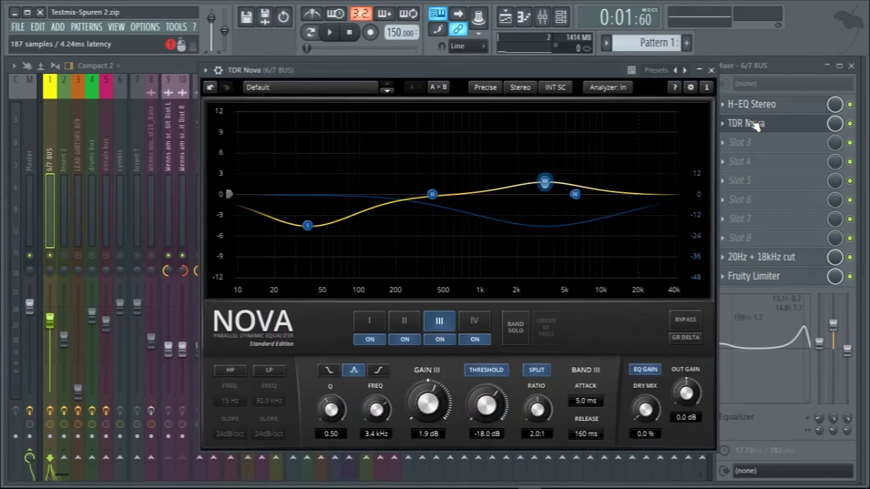
key(space)
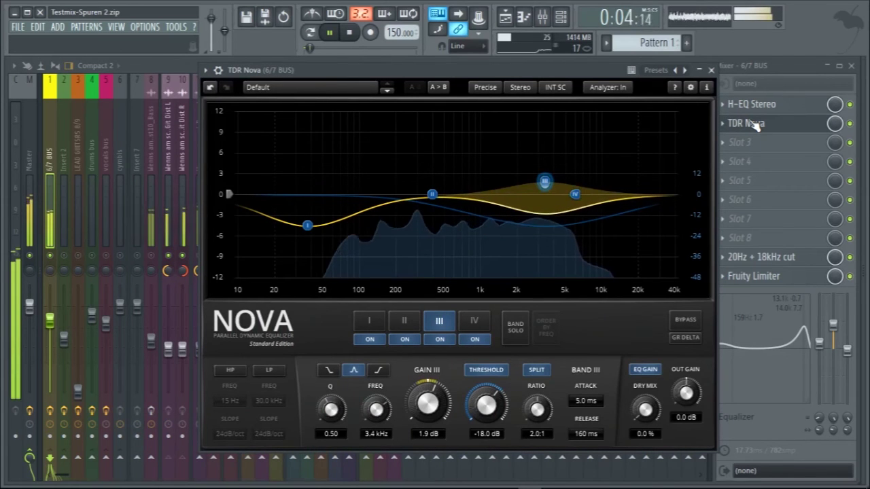
key(space)
key(Escape)
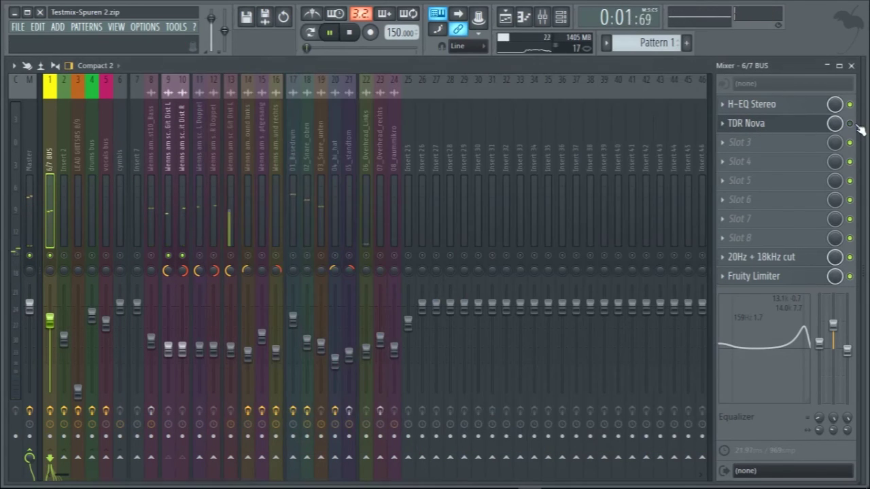
key(space)
key(space)
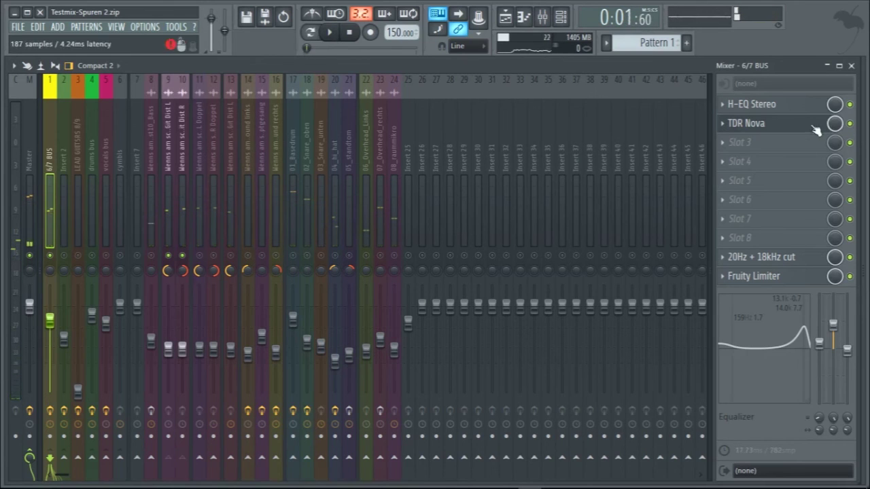
Reactivate all tracks, widen the docked mixer section to show the Reverb track, and lower the Master fader to about -7.4 dB.
drag(711, 140, 654, 147)
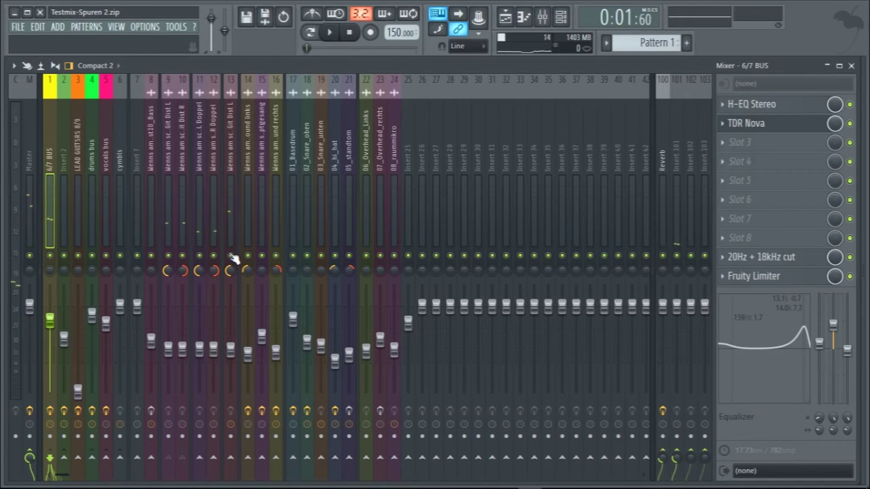
drag(30, 306, 30, 326)
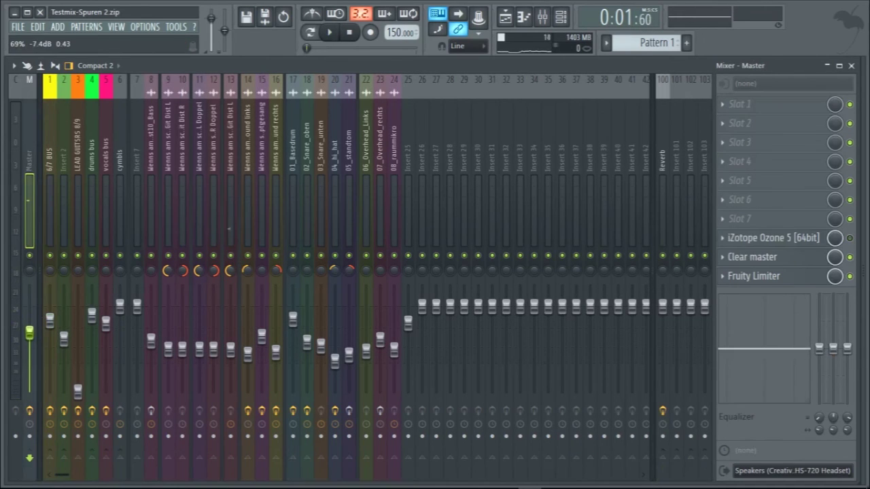
Play the full mix in short passages several times with iZotope Ozone 5 switched off on the Master.
key(space)
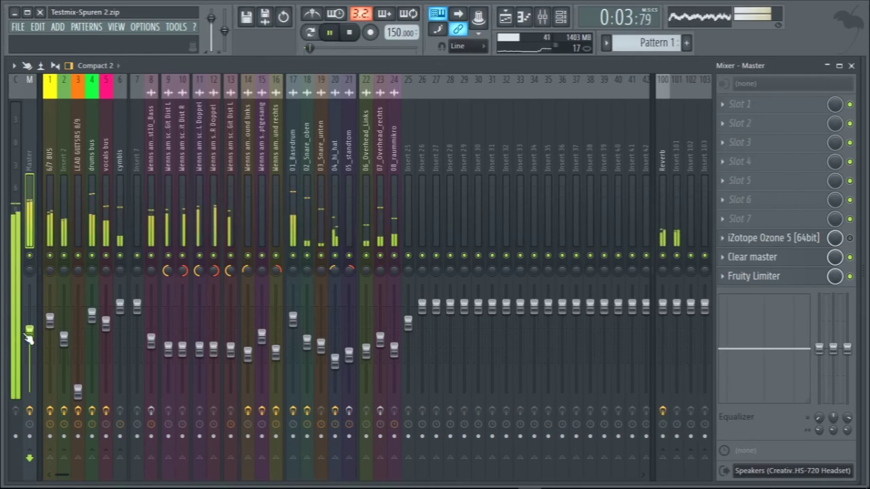
key(space)
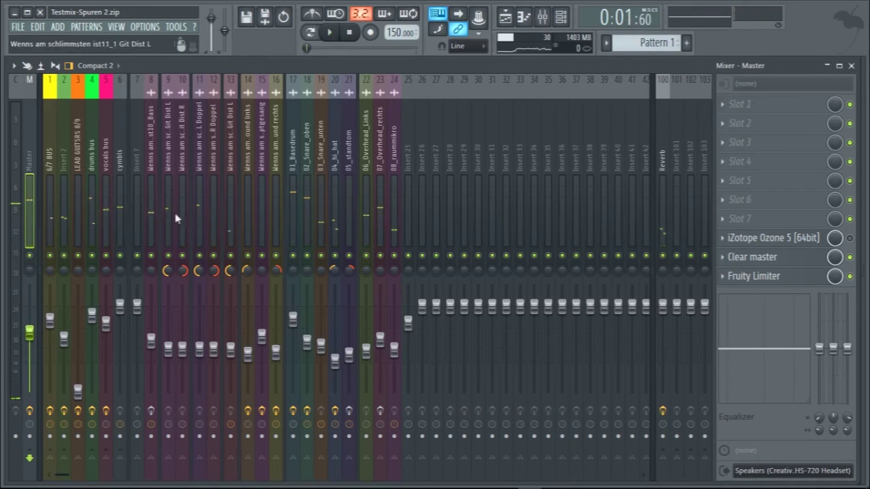
key(space)
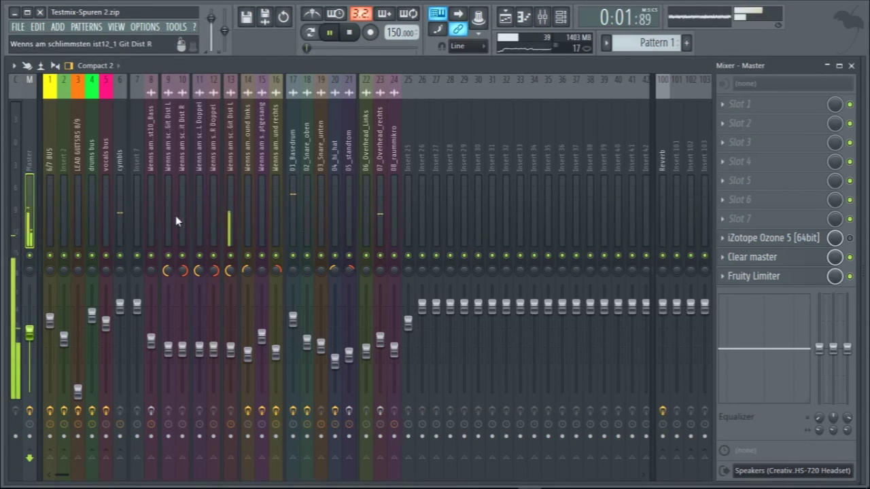
key(space)
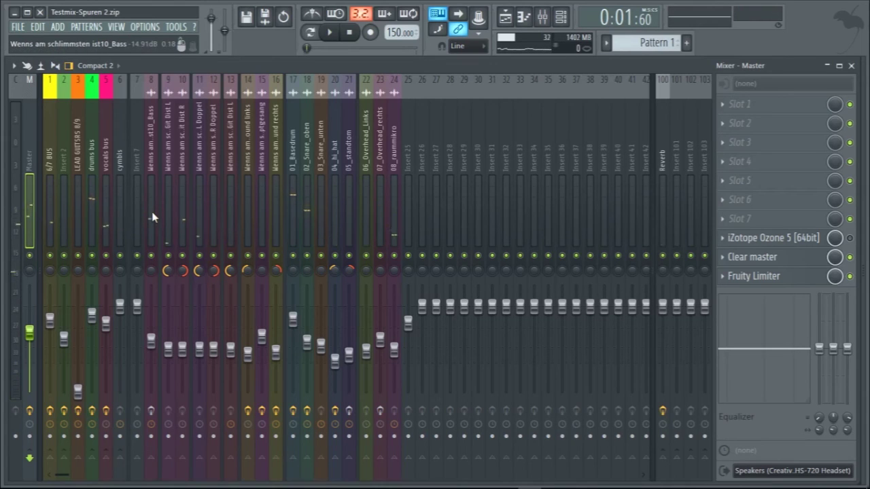
key(space)
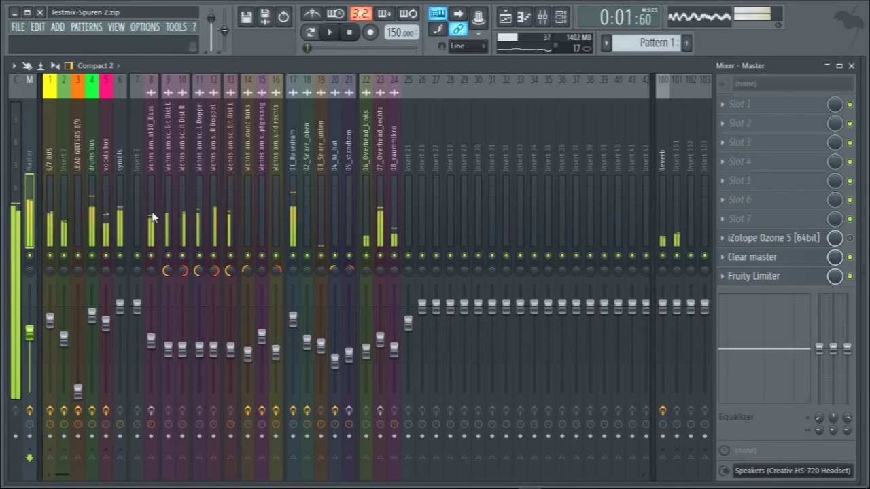
key(space)
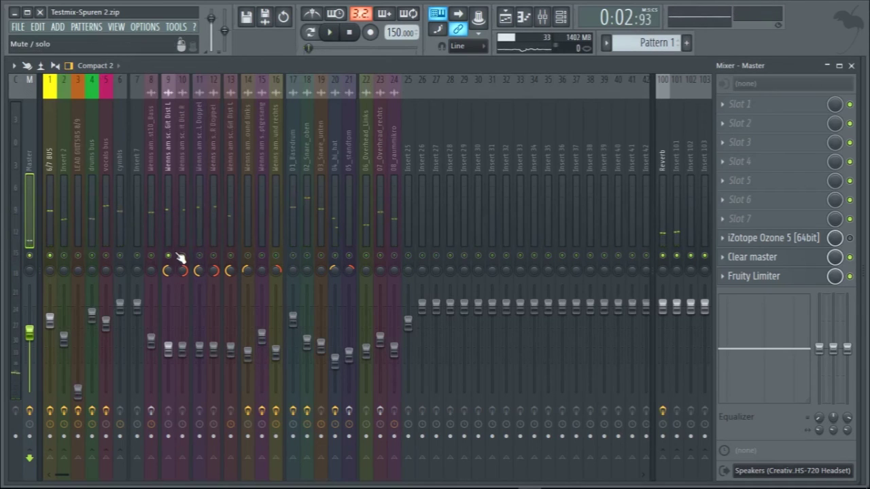
Play the song and unmute 08_raummikro, 07_Overhead_rechts, 06_Overhead_Links and the vocals bus, viewing the routing of 08_raummikro.
key(space)
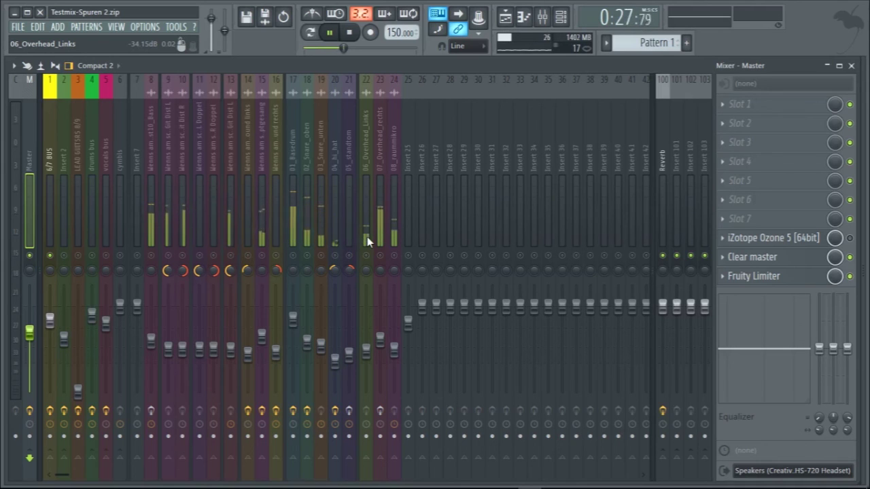
click(394, 256)
click(380, 255)
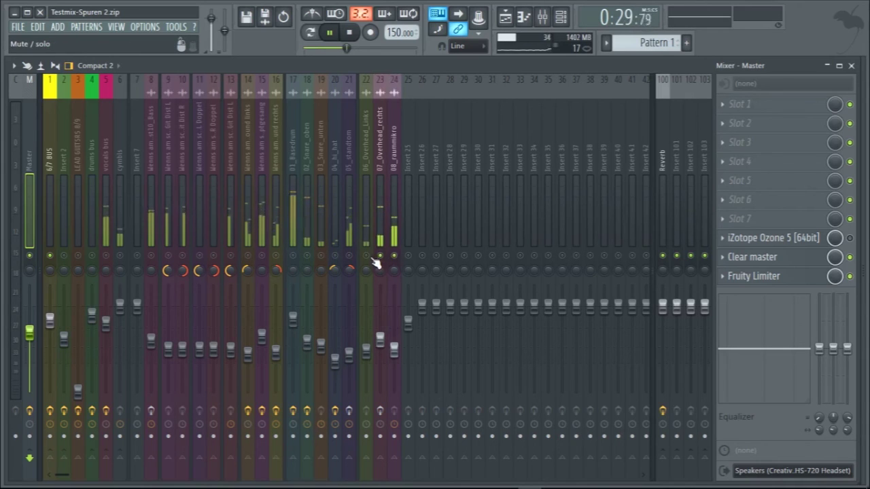
click(366, 256)
click(387, 221)
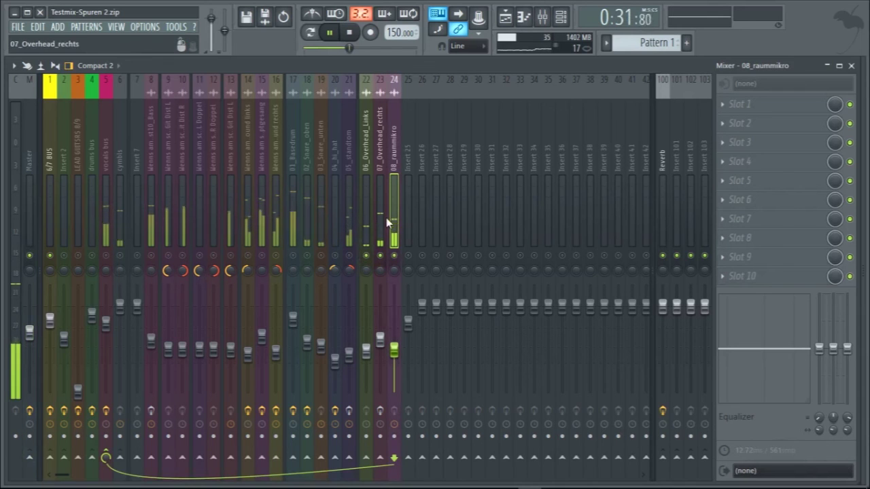
click(106, 256)
Solo the overhead tracks during playback, reactivate all mixer tracks and stop the song.
click(379, 255)
right_click(381, 256)
right_click(366, 256)
right_click(367, 256)
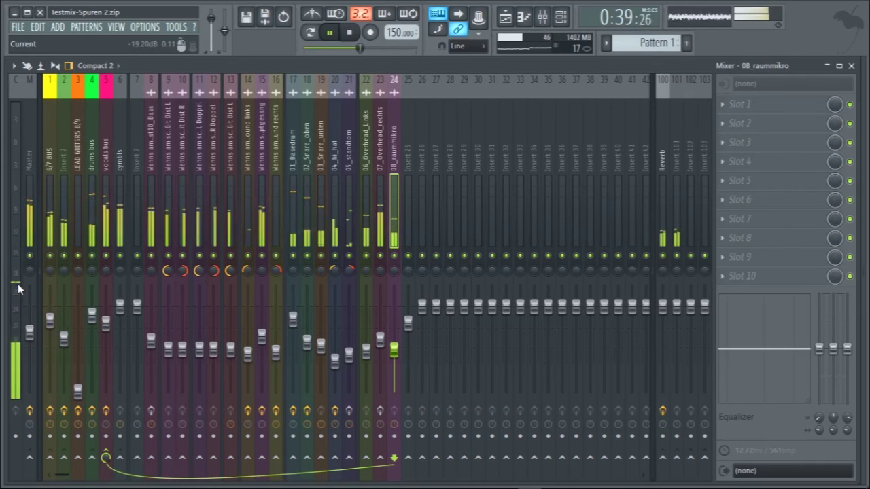
key(space)
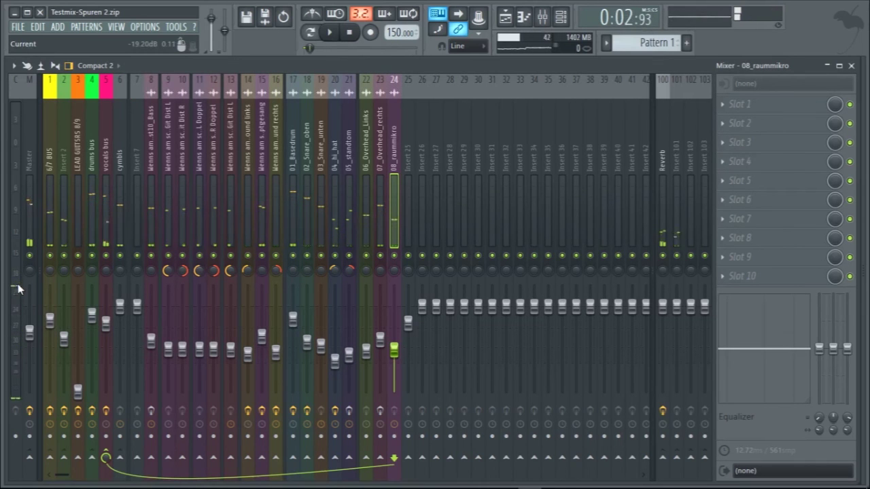
Run the macro that switches smart disable for all plugins and play the full mix briefly.
click(176, 27)
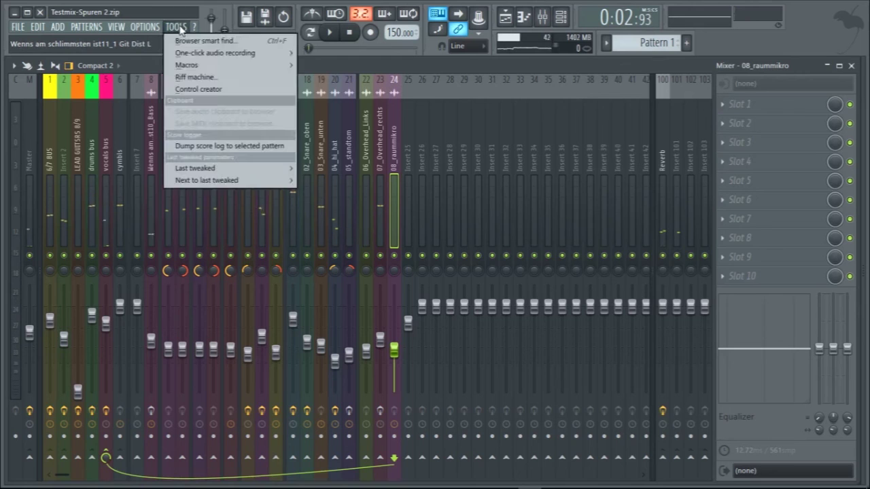
mouse_move(197, 66)
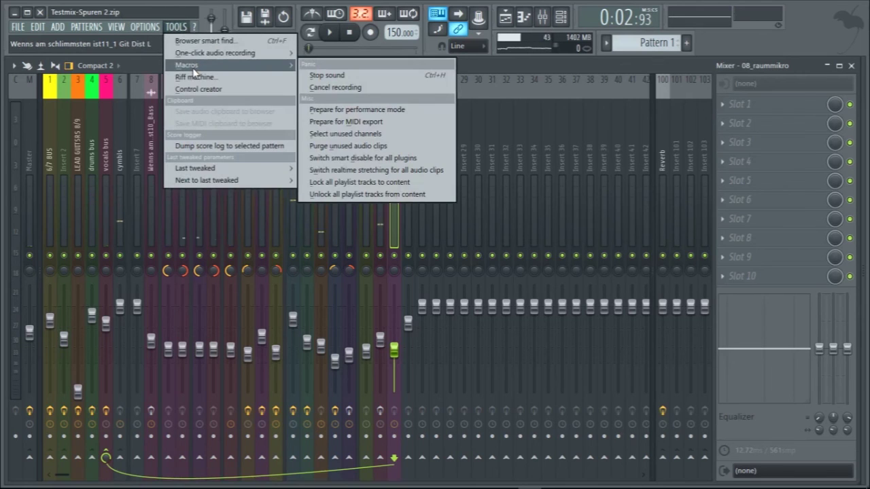
click(425, 159)
key(space)
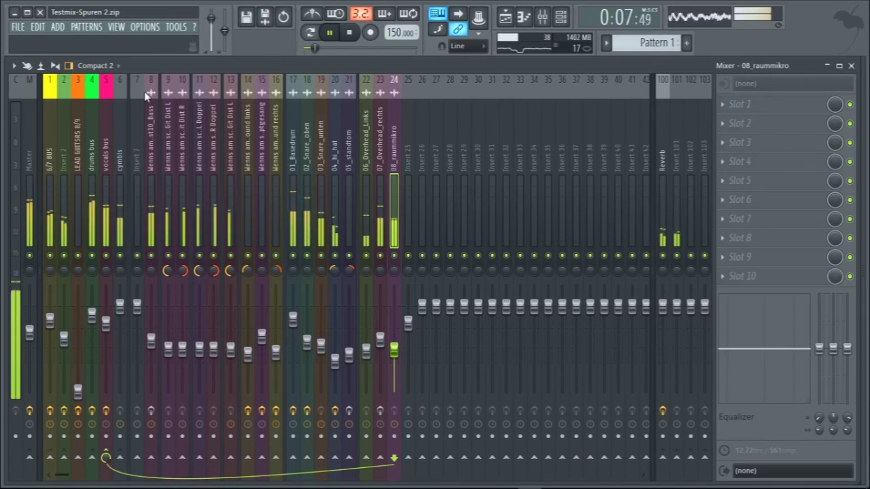
key(space)
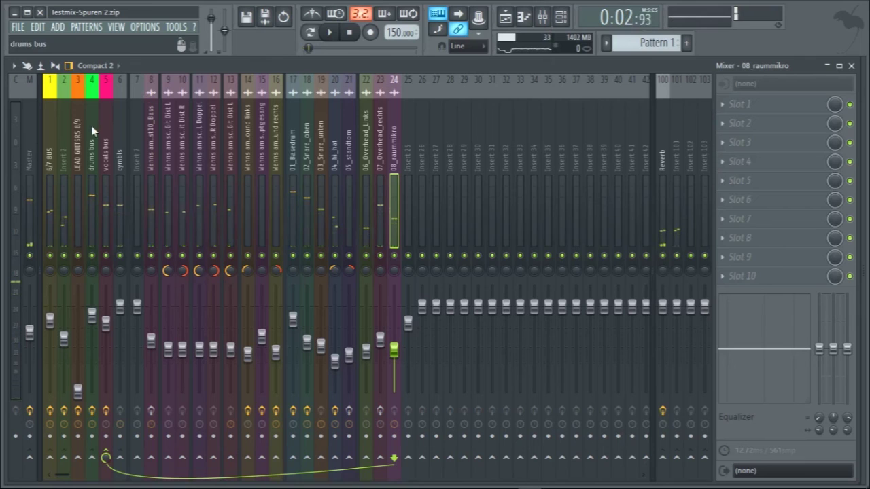
Close the mixer and the TDR Nova window, and show the playlist from Track 1 with the clips zoomed to the song's length.
click(32, 140)
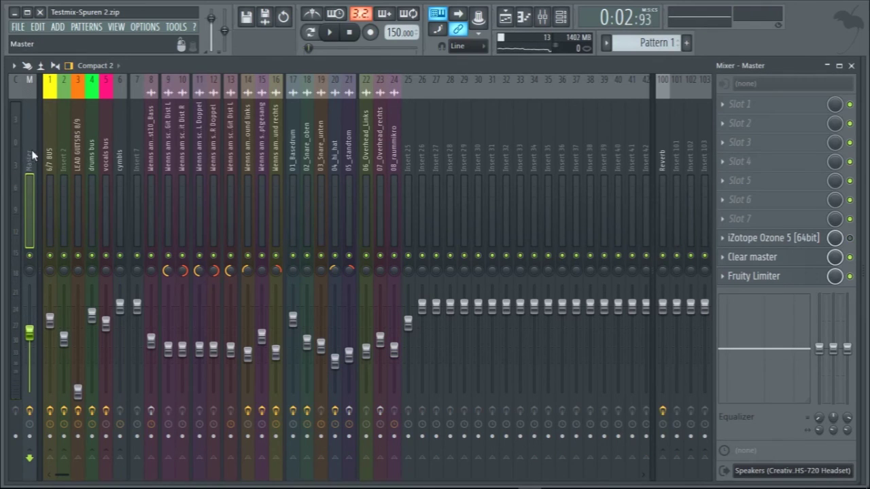
click(851, 65)
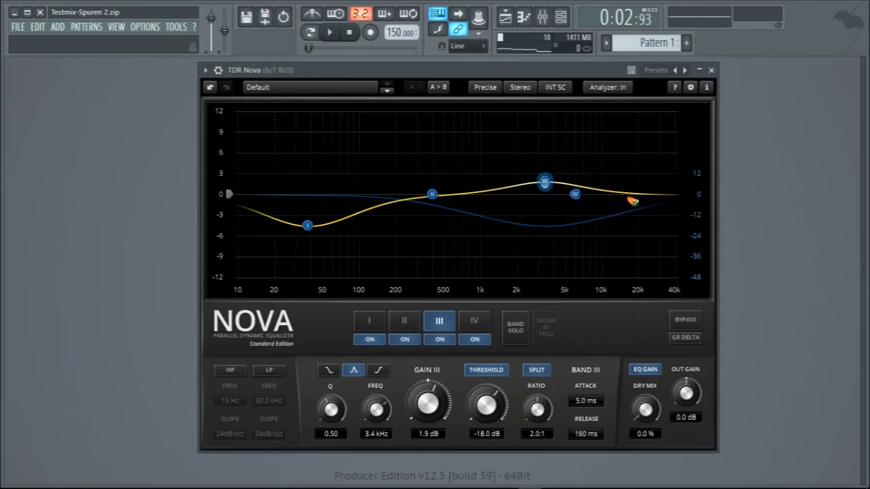
click(711, 70)
click(506, 16)
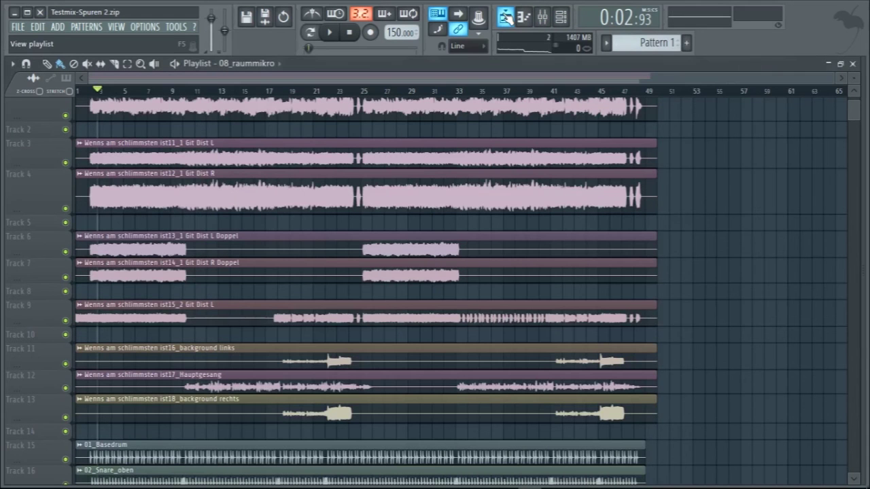
drag(830, 81, 397, 301)
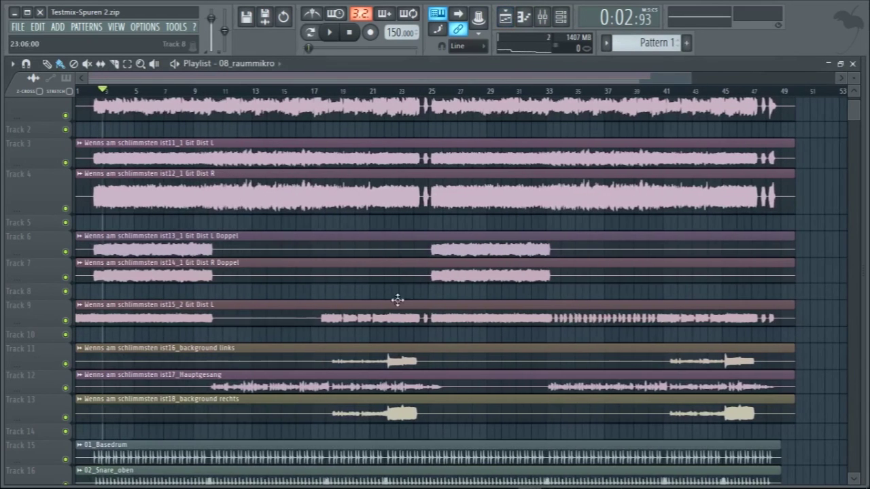
scroll(396, 301, up, 1)
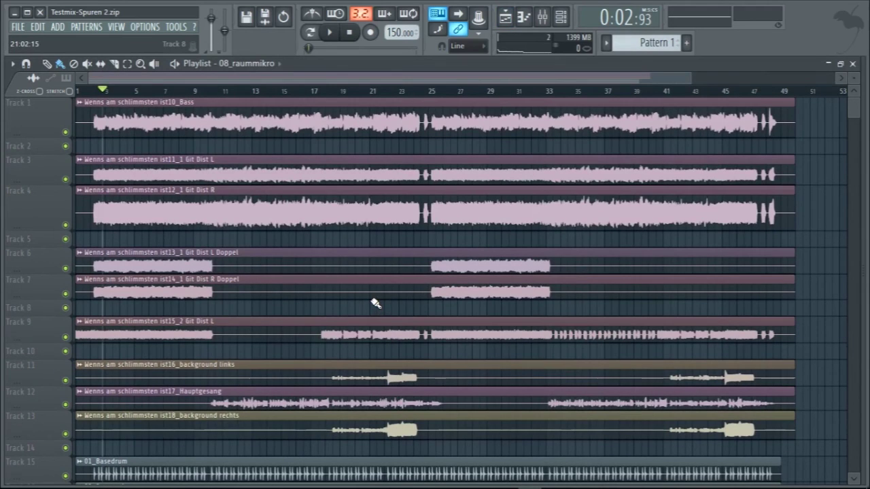